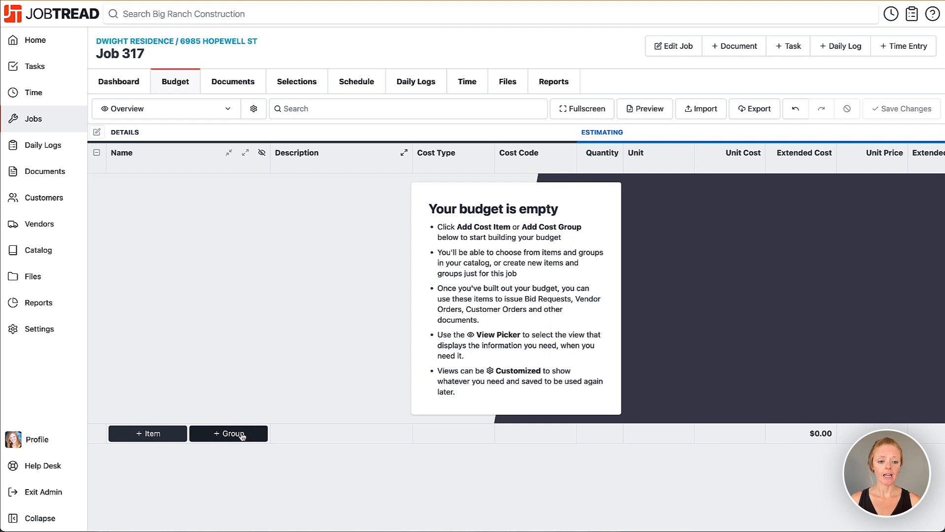
# Step: Create a new cost group named "Basic Appliance Package Selection" in the empty budget
pyautogui.click(224, 435)
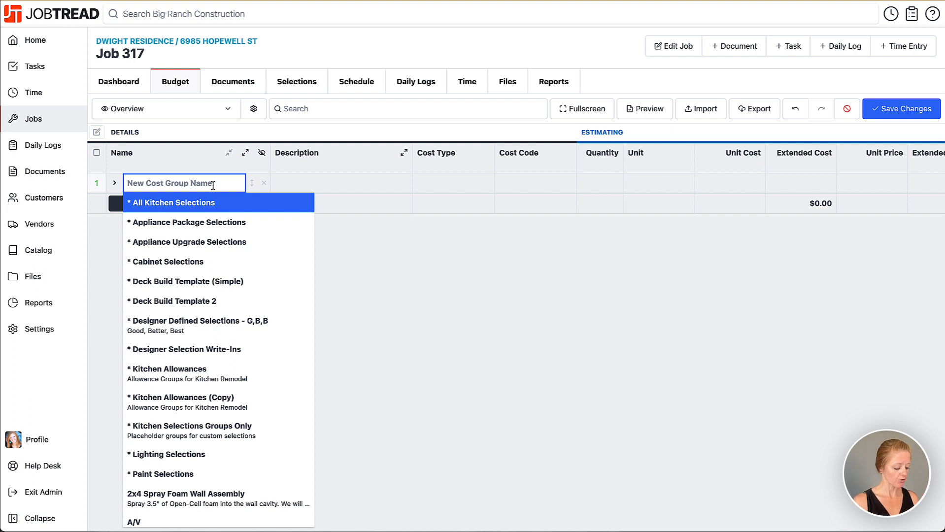
pyautogui.write('Bas')
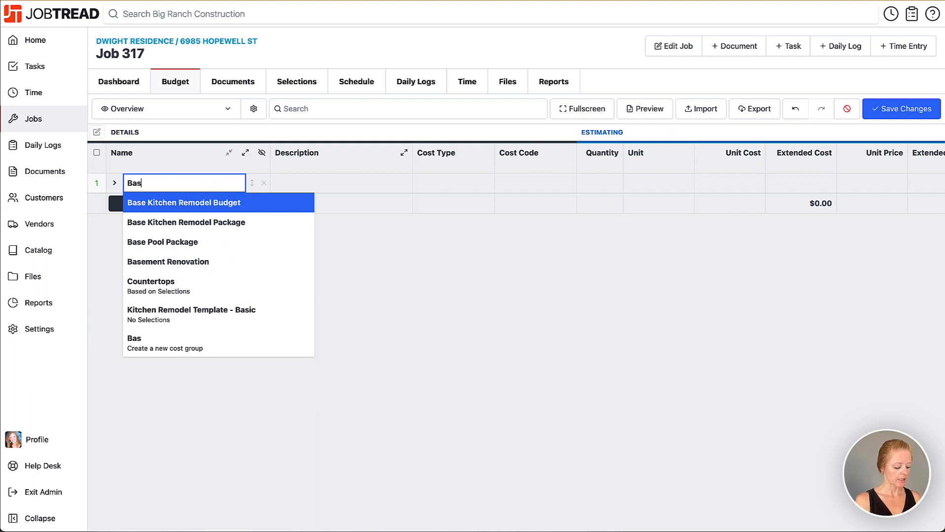
pyautogui.write('ic Appliance P')
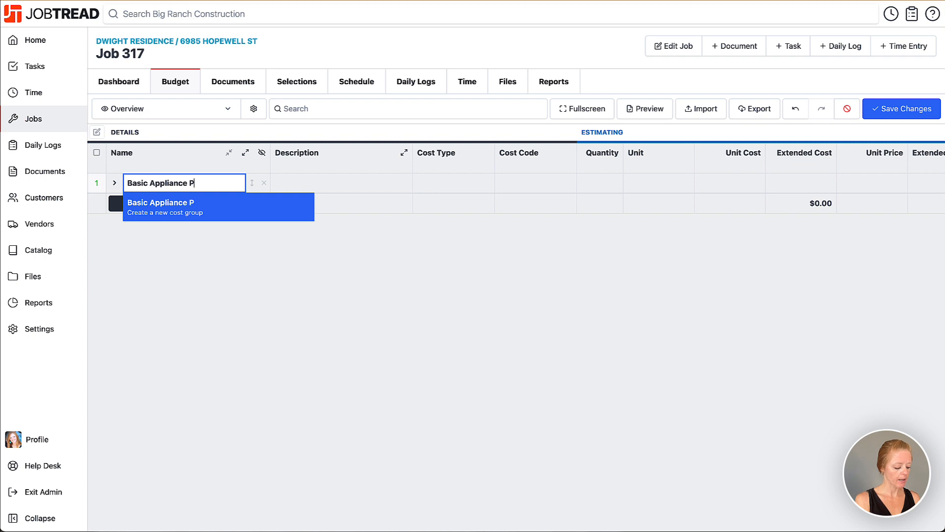
pyautogui.write('ackage Selection')
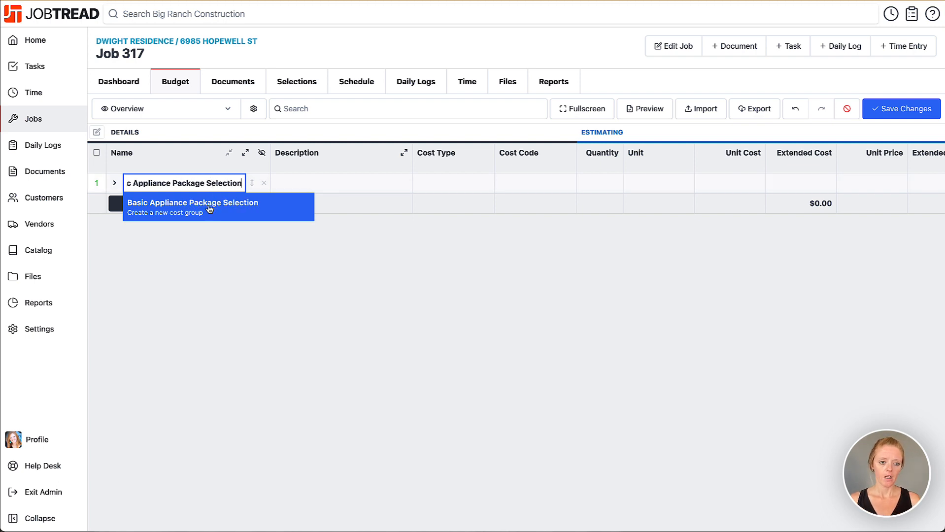
pyautogui.click(185, 209)
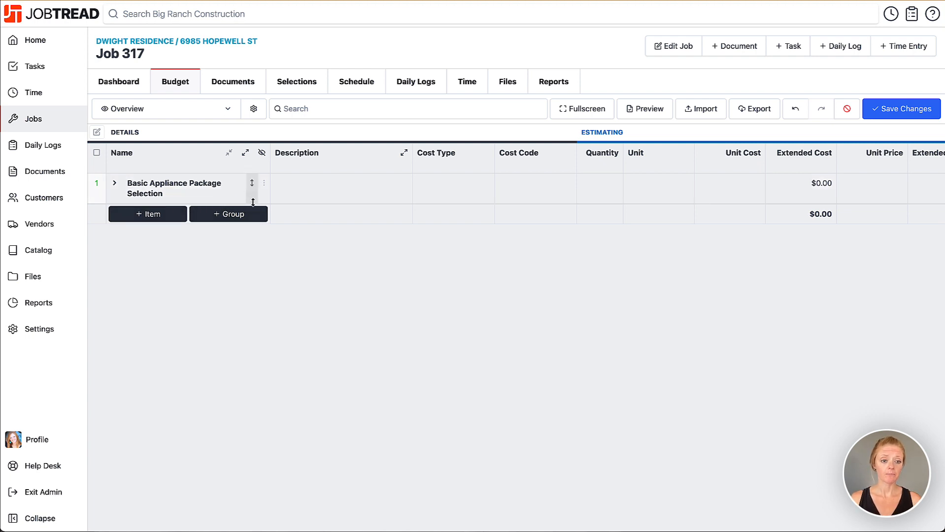
# Step: Add the catalog item "Appliance Package - Maytag - Stainless Steel", move it into the Basic Appliance Package Selection group, and expand the group
pyautogui.click(169, 215)
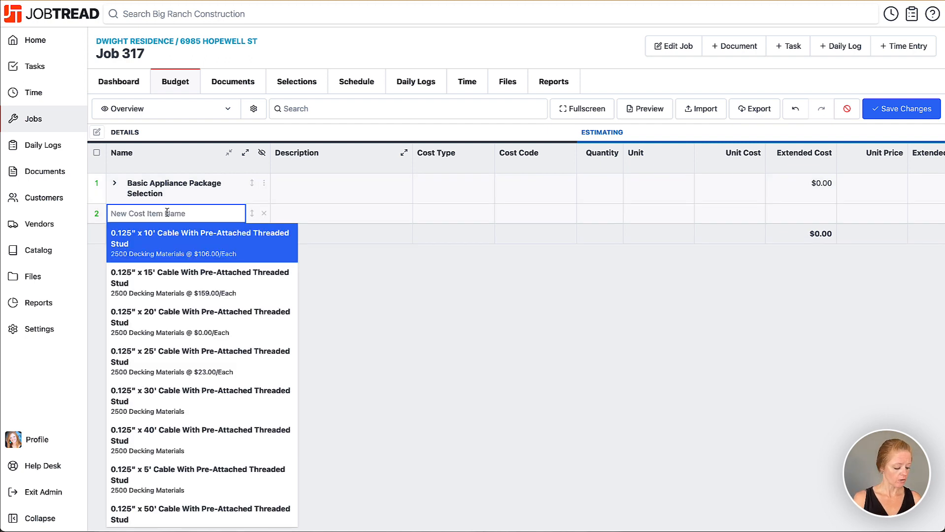
pyautogui.write('Maytag')
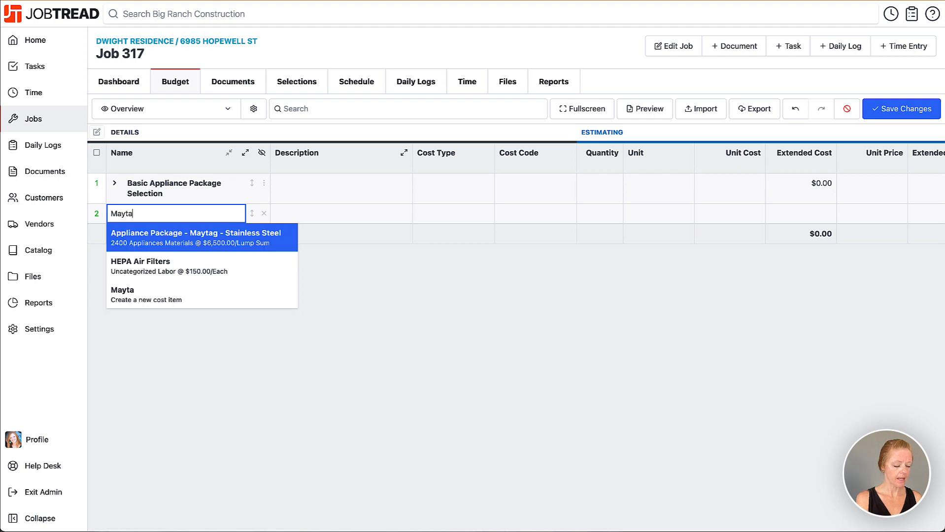
pyautogui.click(183, 243)
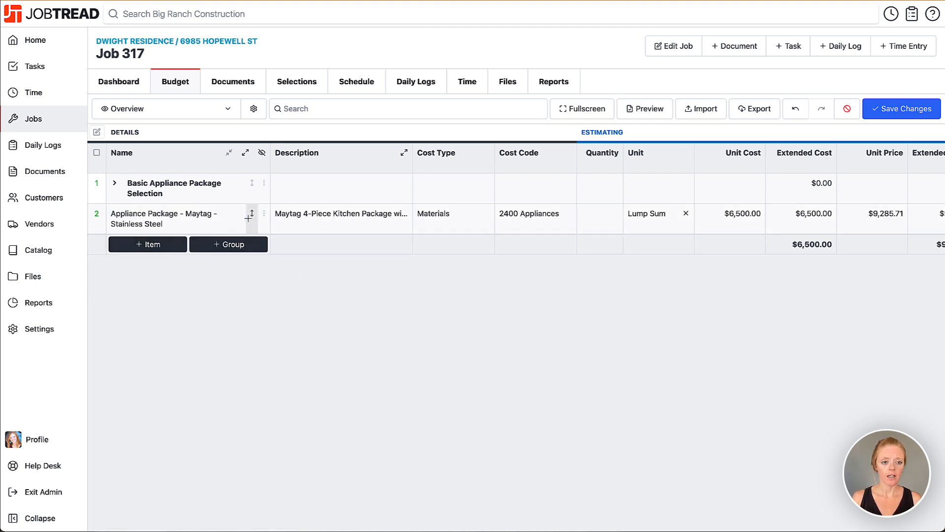
pyautogui.moveTo(248, 219); pyautogui.dragTo(250, 200)
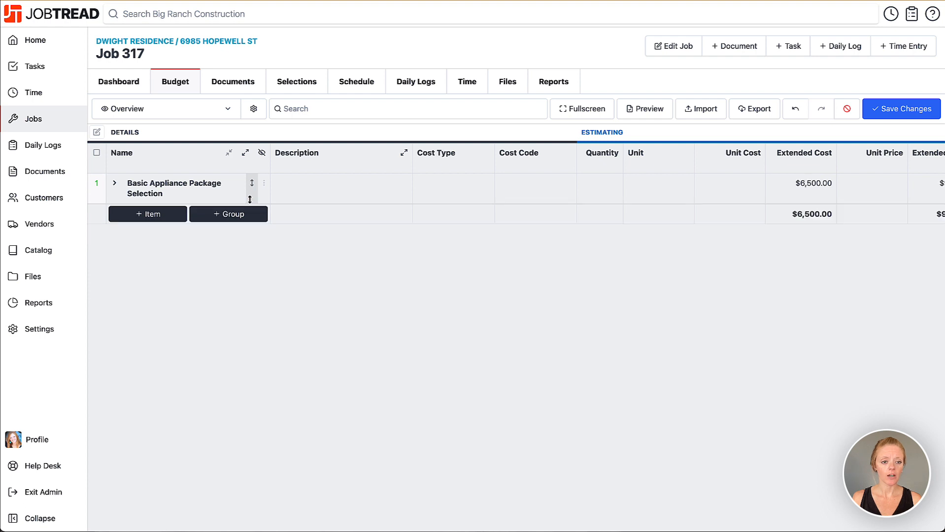
pyautogui.click(112, 191)
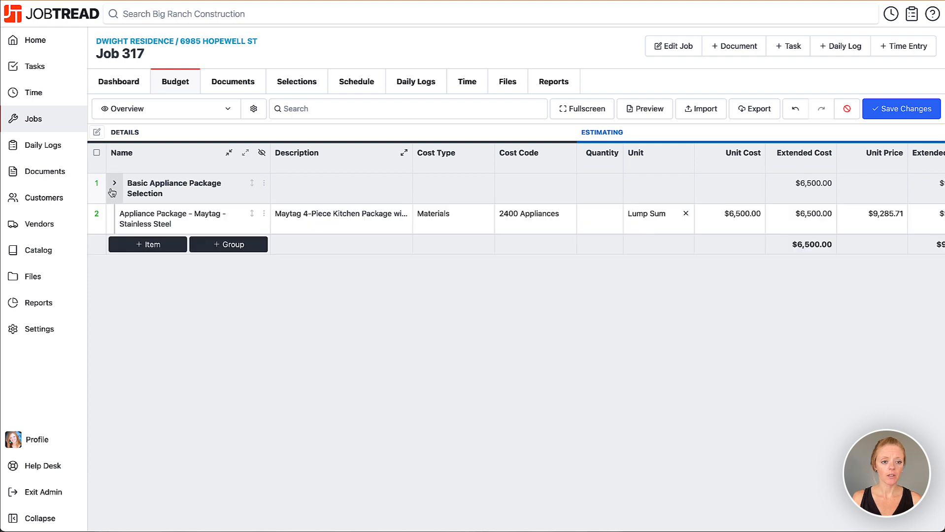
# Step: Add the catalog item "Appliance Package - Samsung - Black Stainless Steel" inside the Basic Appliance Package Selection group
pyautogui.click(265, 187)
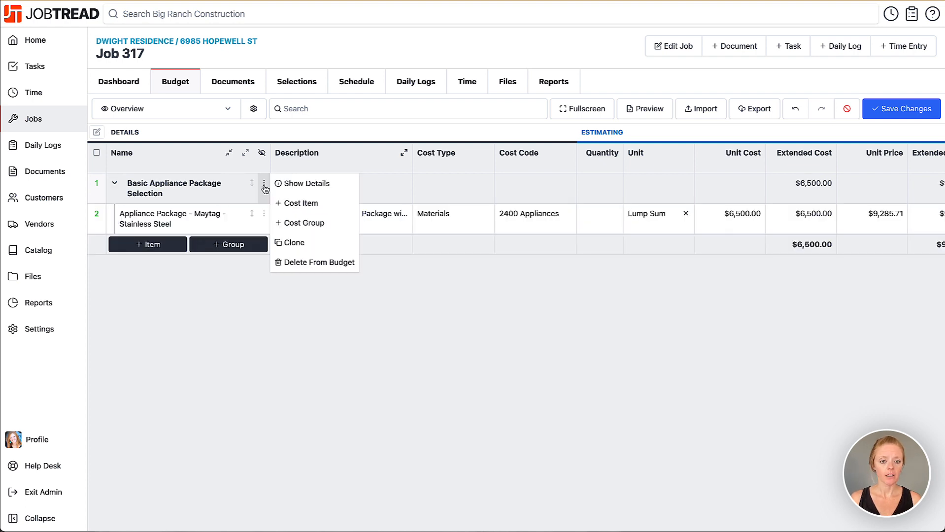
pyautogui.click(285, 203)
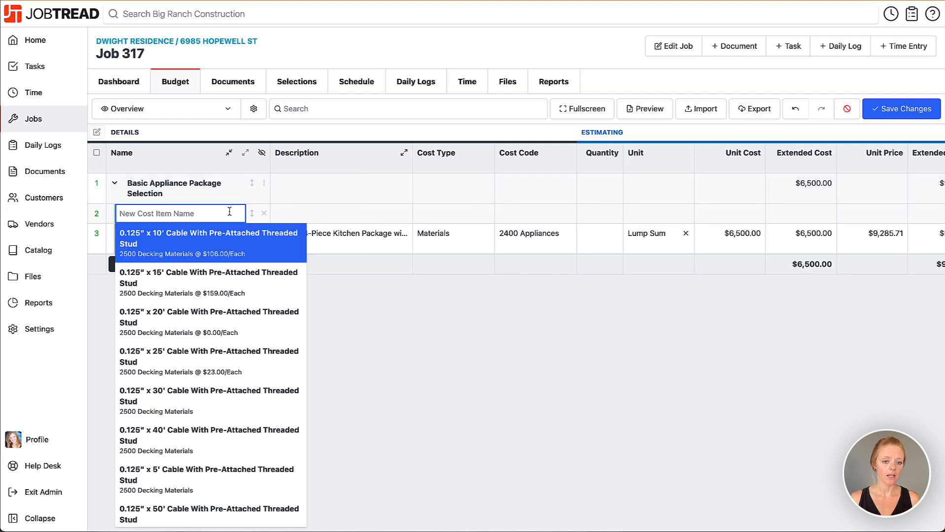
pyautogui.write('sams')
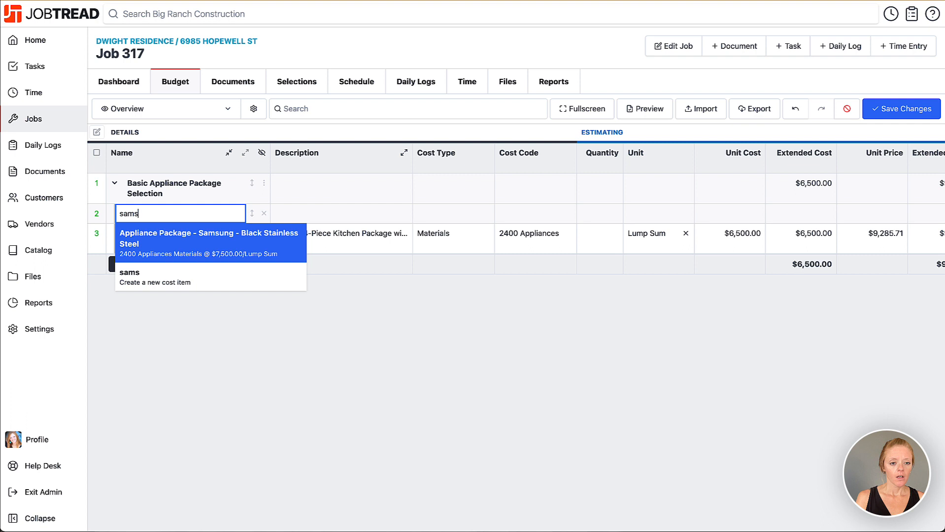
pyautogui.click(228, 254)
# Step: Add "Appliance Package - Fisher and Paykel - Stainless Steel" to the group and reorder the items as Maytag, Samsung, Fisher and Paykel
pyautogui.click(265, 186)
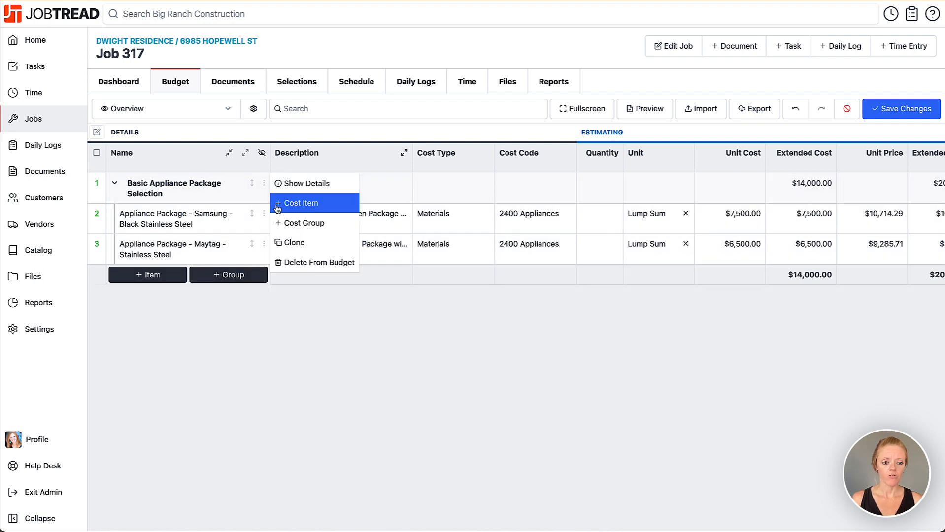
pyautogui.click(299, 204)
pyautogui.write('fishe')
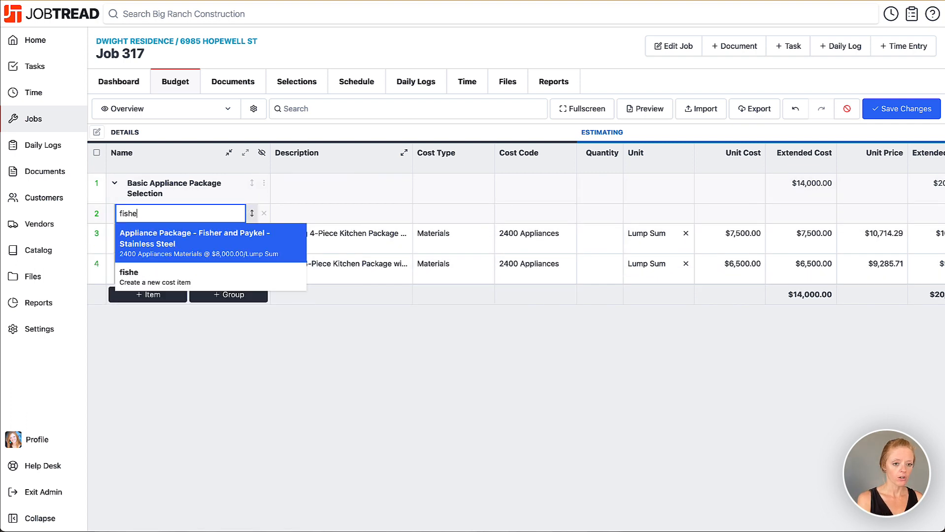
pyautogui.click(264, 240)
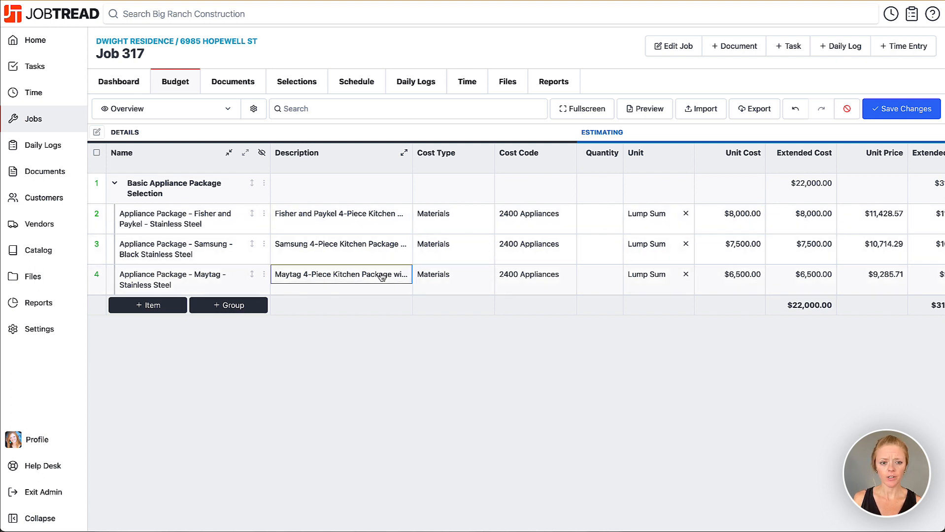
pyautogui.moveTo(252, 275); pyautogui.dragTo(248, 214)
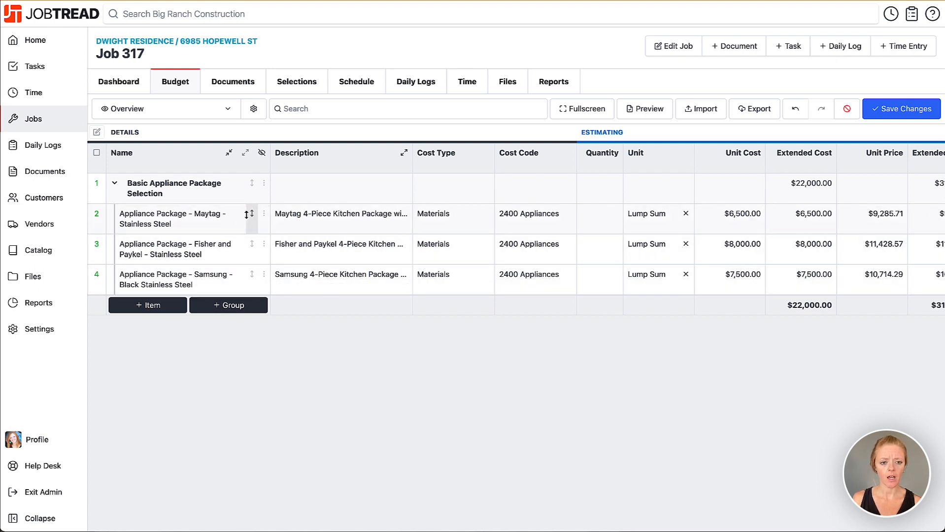
pyautogui.moveTo(252, 275); pyautogui.dragTo(250, 242)
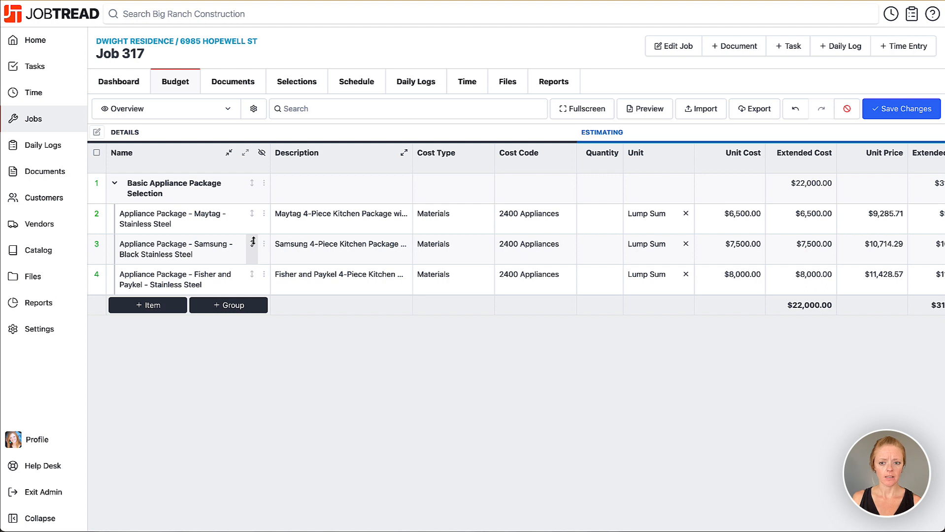
# Step: Set the quantity to 1 for each of the Maytag, Samsung, and Fisher and Paykel appliance packages
pyautogui.hscroll(3, 743, 272)
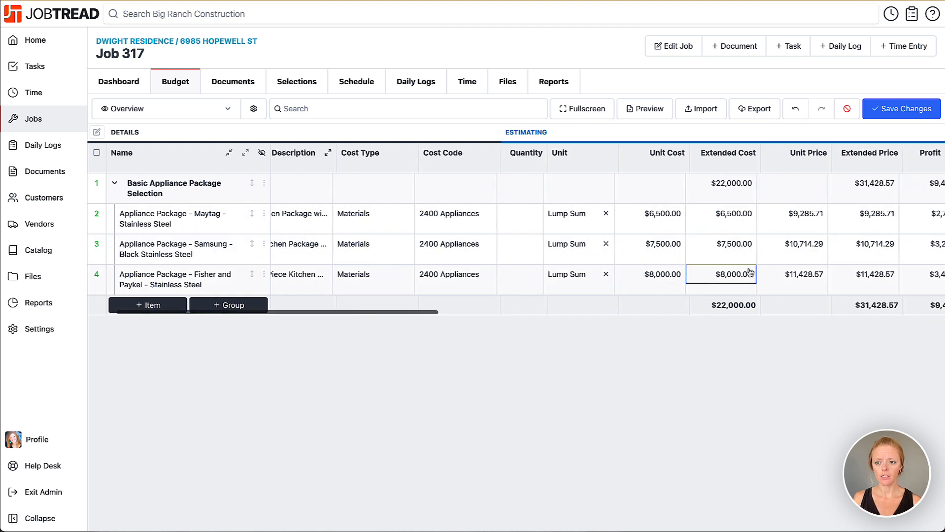
pyautogui.hscroll(2, 751, 272)
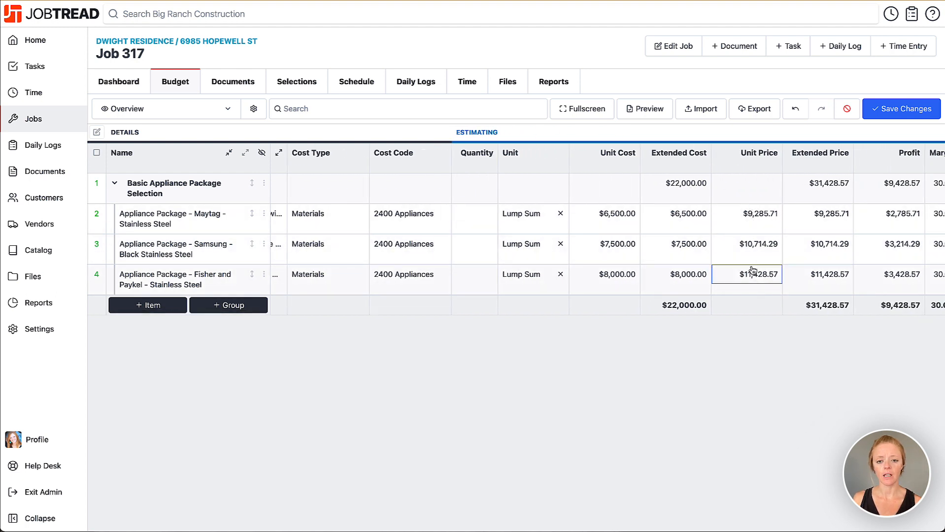
pyautogui.hscroll(-5, 752, 270)
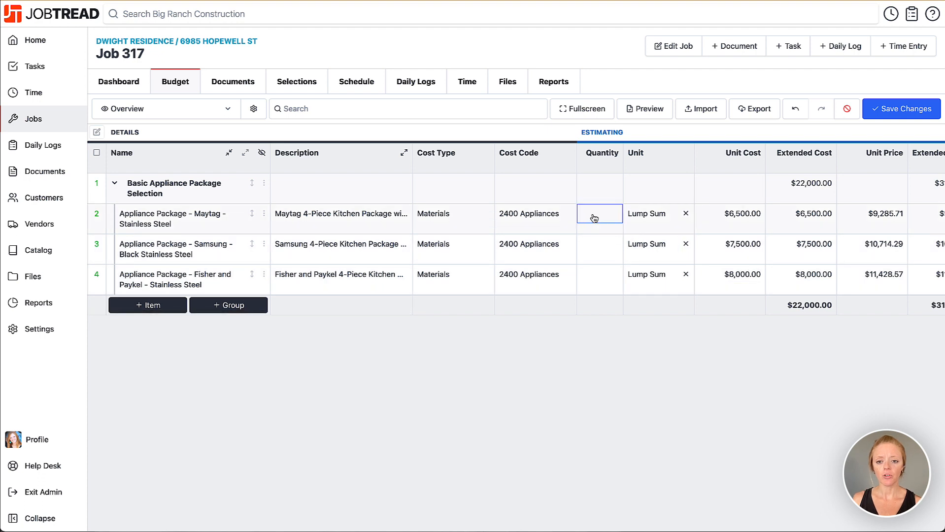
pyautogui.click(594, 215)
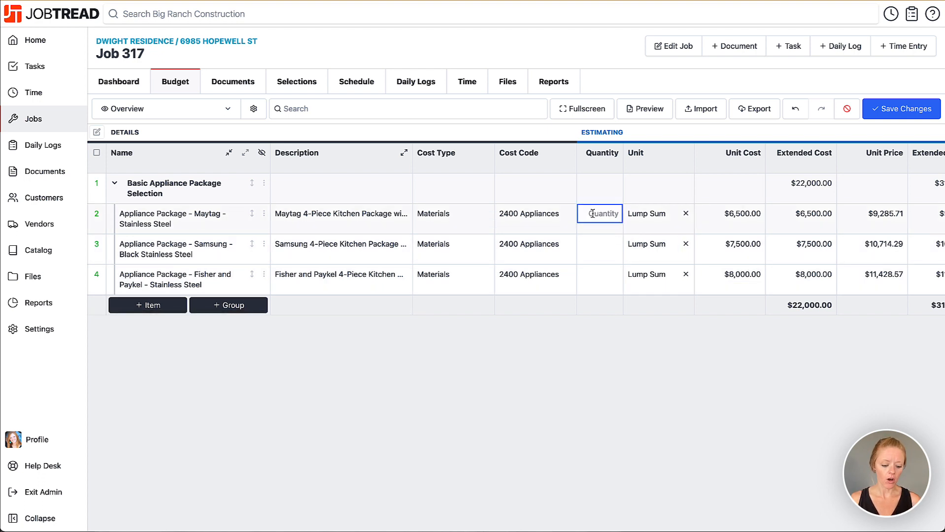
pyautogui.write('1')
pyautogui.click(602, 249)
pyautogui.write('1')
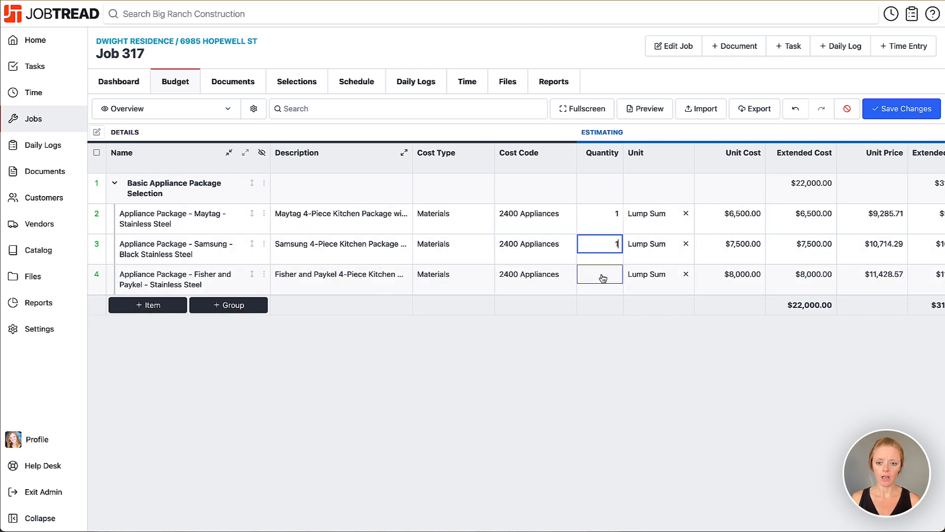
pyautogui.click(599, 275)
pyautogui.write('1')
pyautogui.hscroll(5, 599, 275)
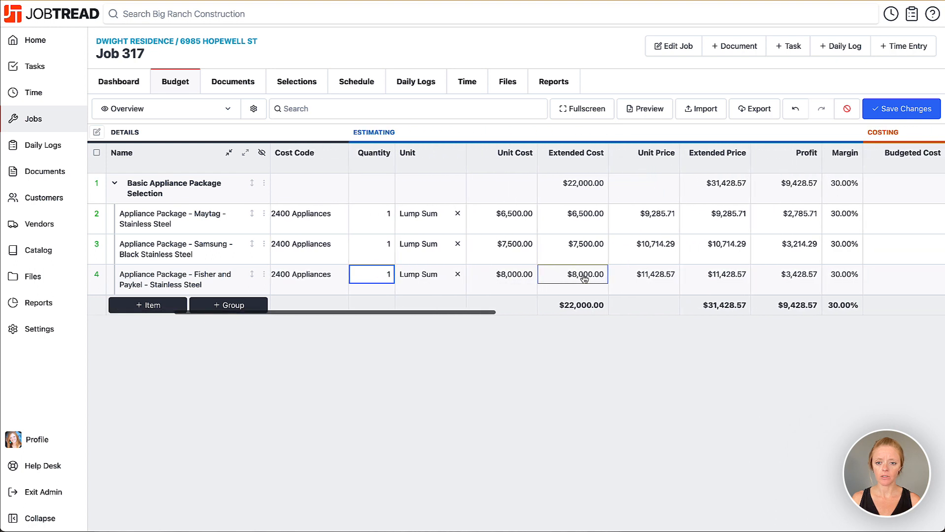
pyautogui.hscroll(-5, 584, 279)
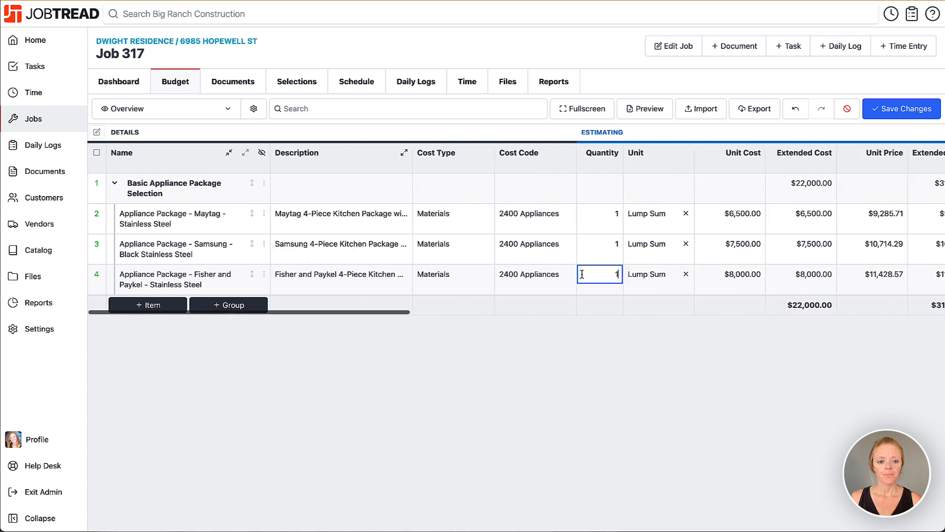
pyautogui.click(484, 340)
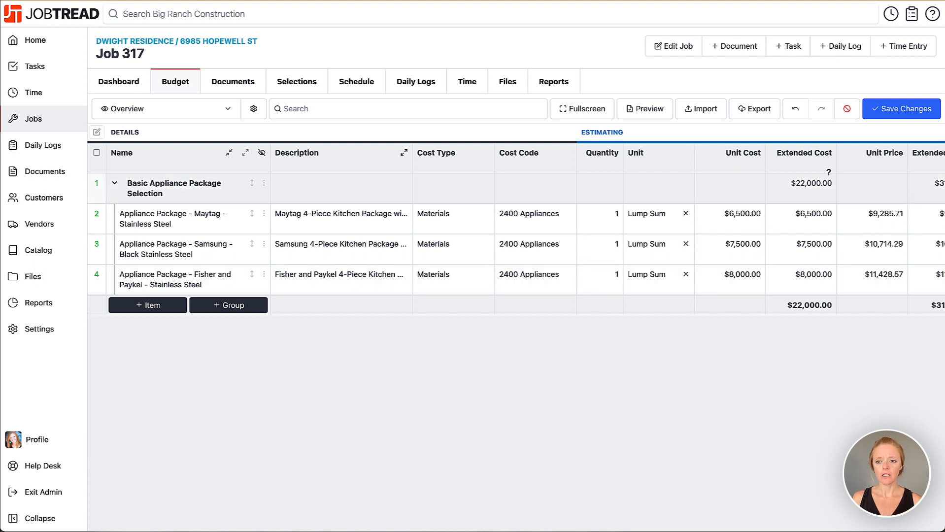
# Step: Open the details of the Basic Appliance Package Selection group and enable Allow Selections
pyautogui.hscroll(3, 813, 195)
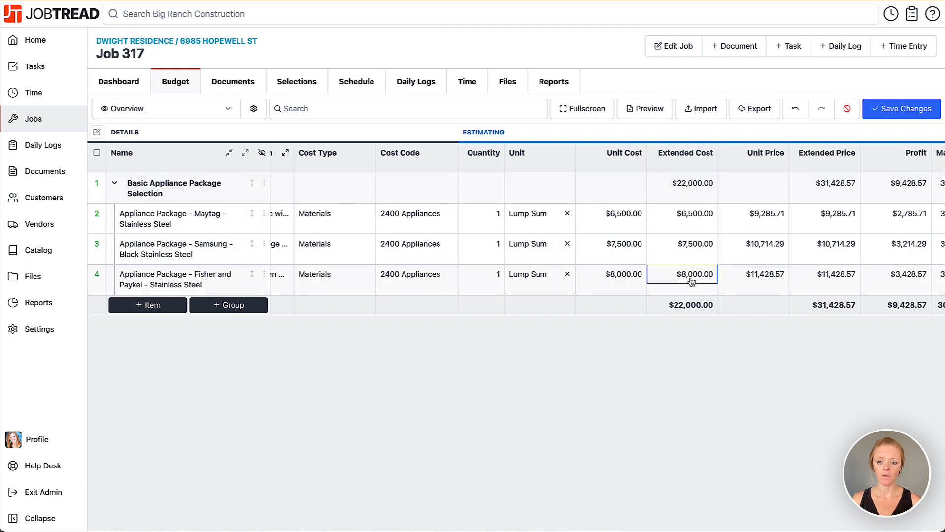
pyautogui.hscroll(-3, 686, 213)
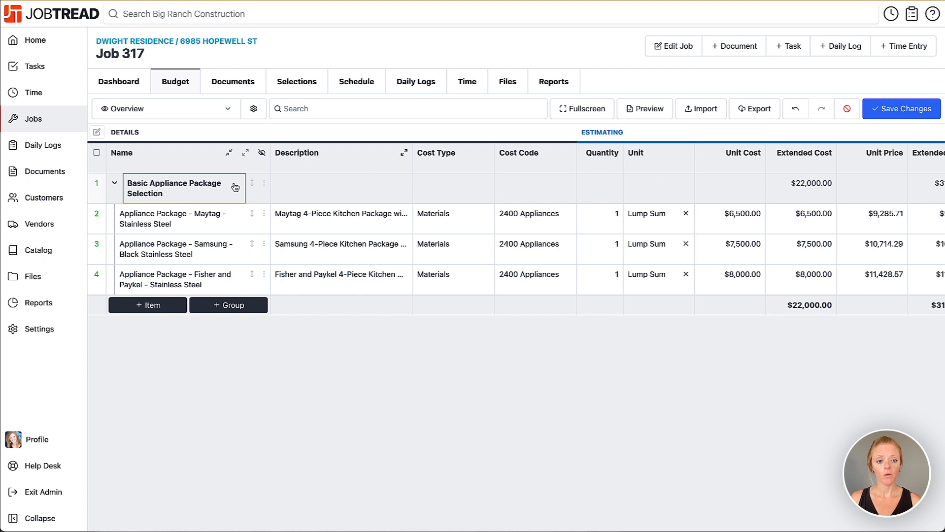
pyautogui.click(265, 185)
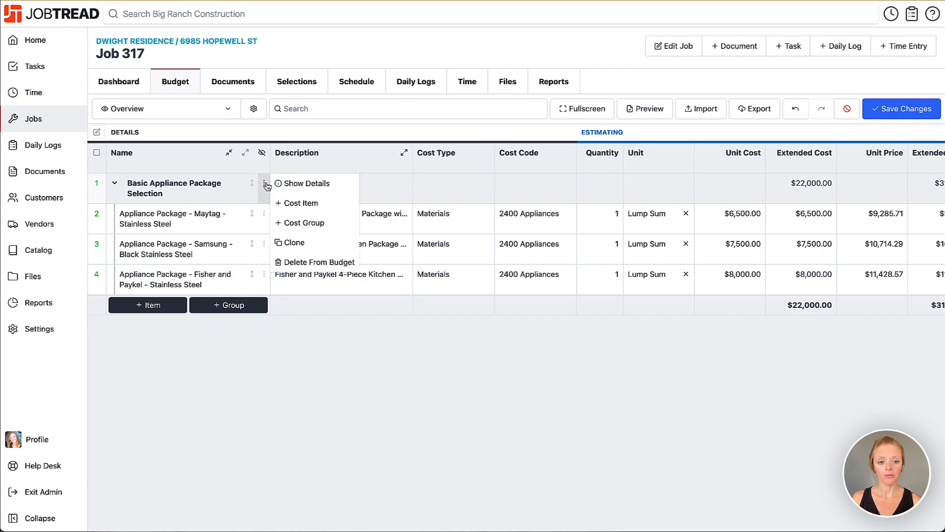
pyautogui.click(300, 185)
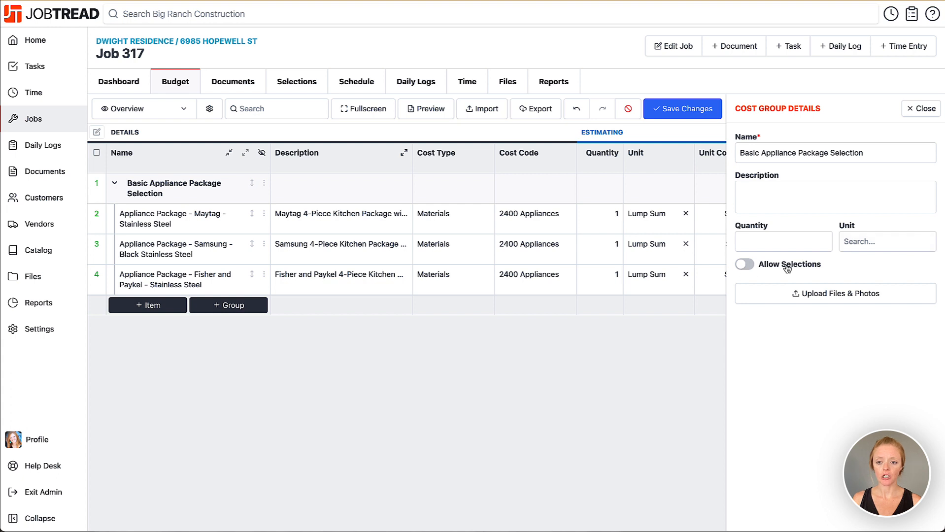
pyautogui.click(745, 265)
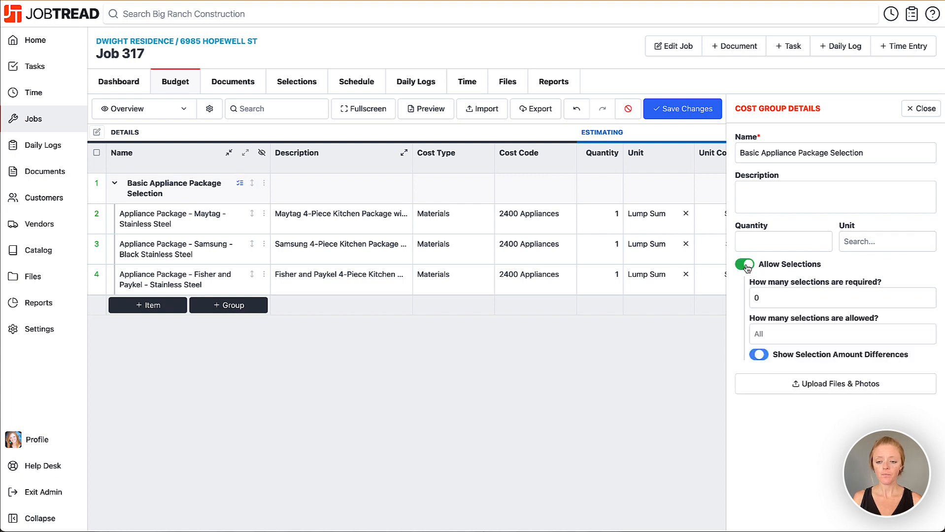
# Step: Set both the required and the allowed number of selections to 1 for the group, and close its details
pyautogui.click(772, 298)
pyautogui.press('BackSpace')
pyautogui.write('1')
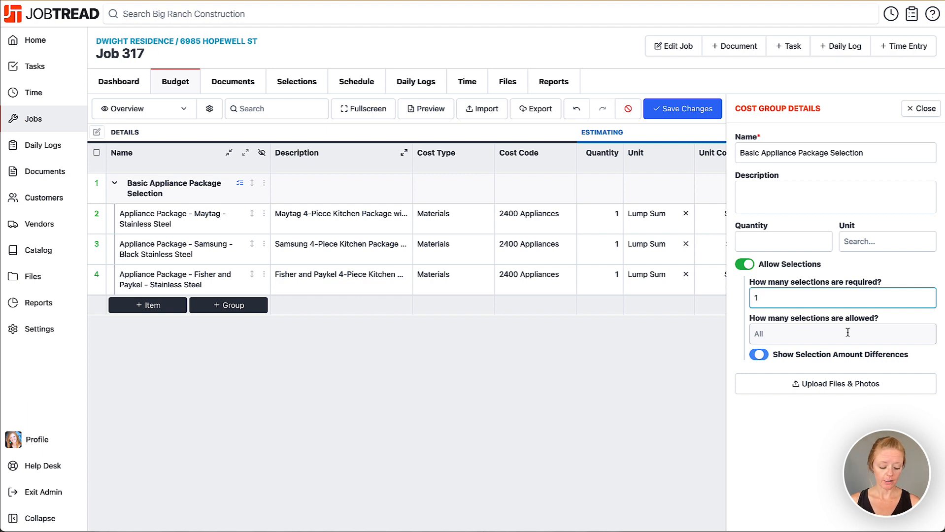
pyautogui.click(848, 333)
pyautogui.write('1')
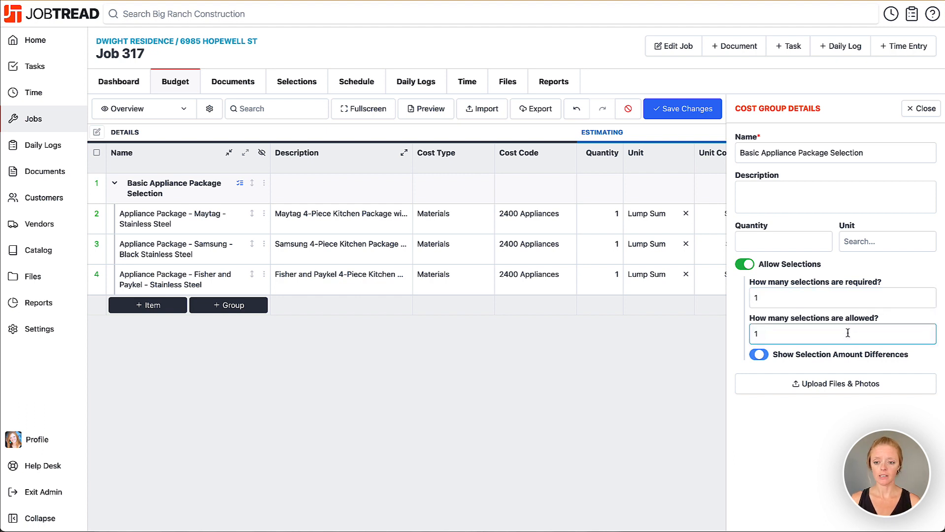
pyautogui.click(883, 420)
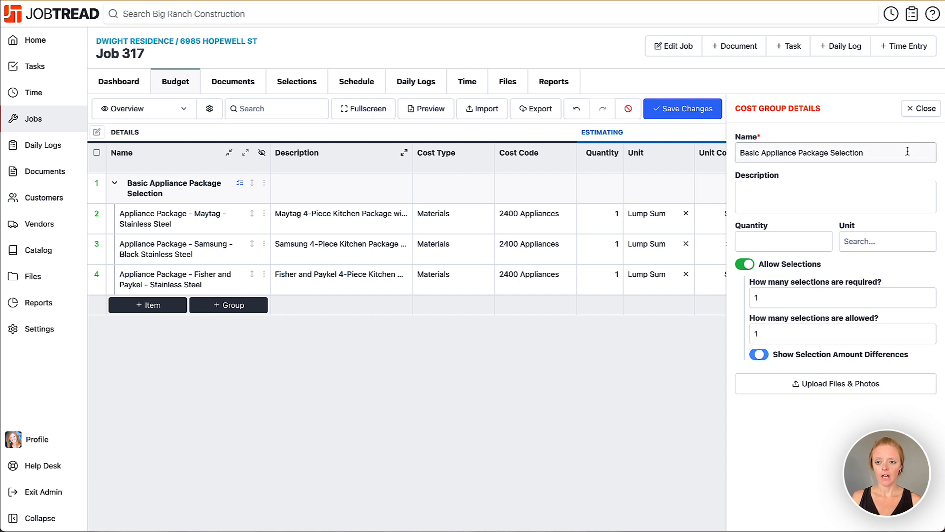
pyautogui.click(925, 114)
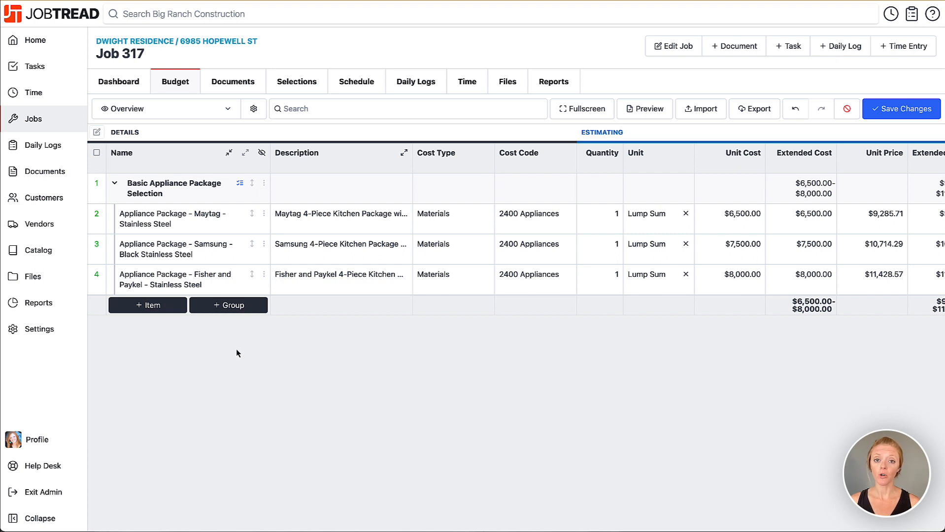
# Step: Add a new cost group named "Appliance Upgrade Options" to the budget
pyautogui.click(228, 307)
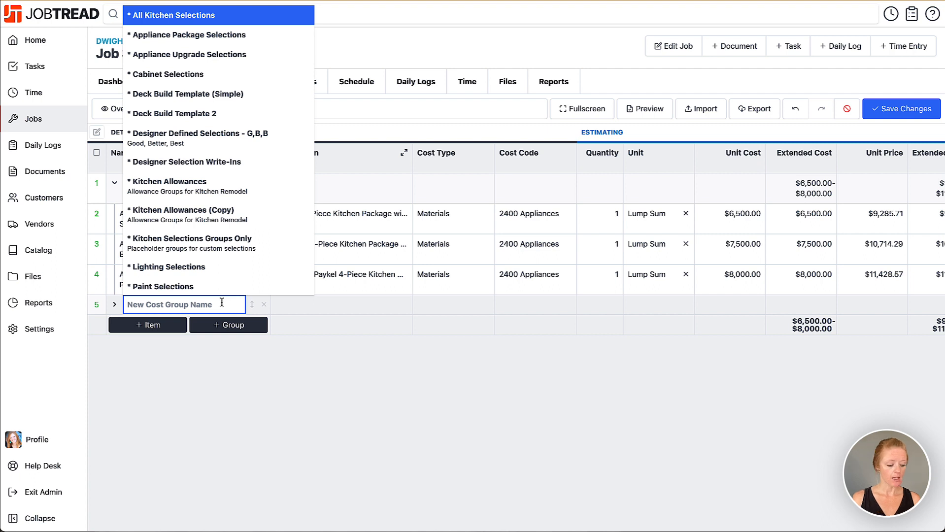
pyautogui.write('Appliance ')
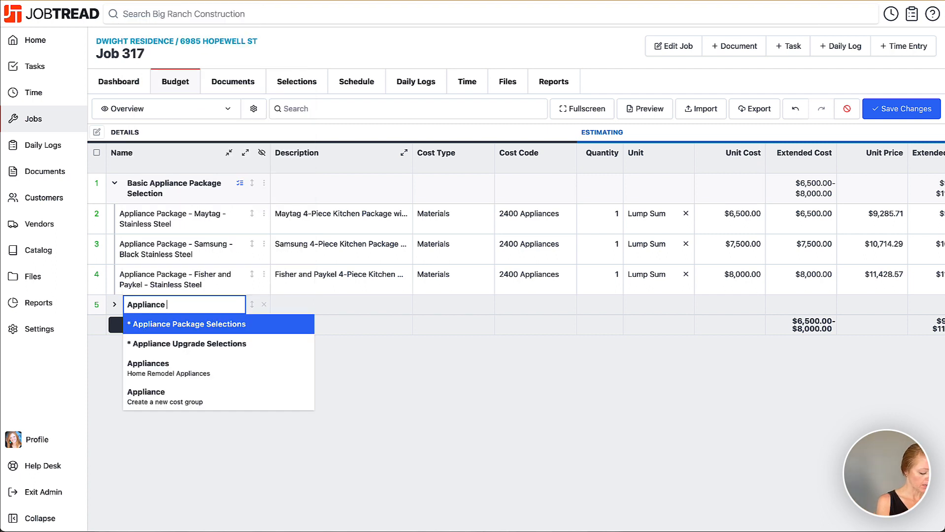
pyautogui.write('Upgrade ')
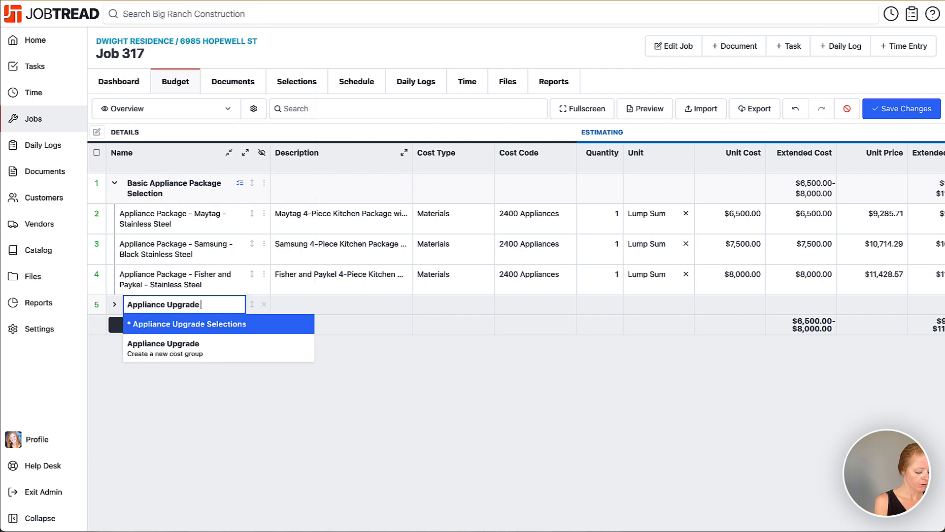
pyautogui.write('Options')
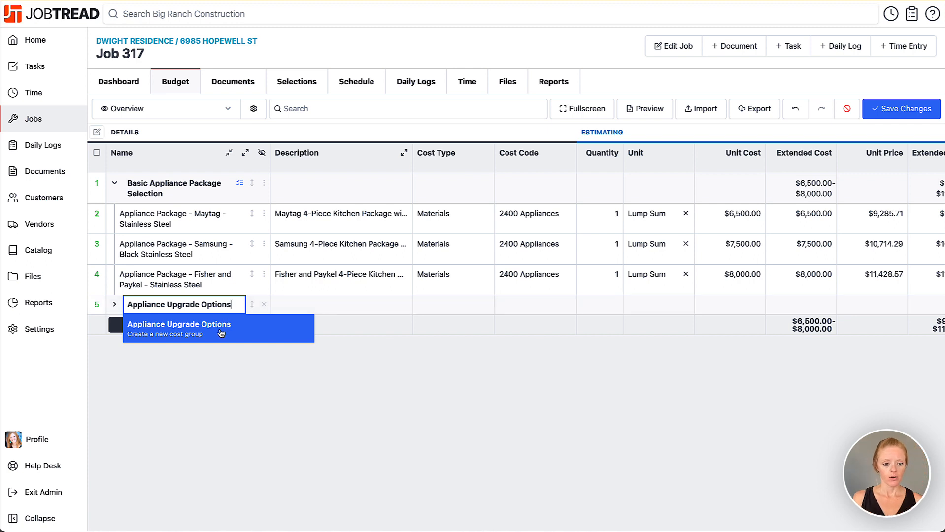
pyautogui.click(141, 321)
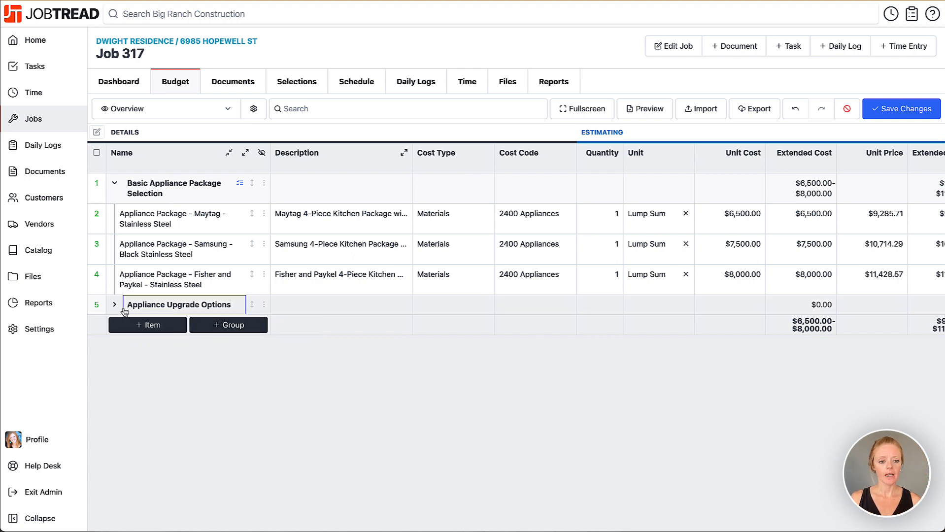
# Step: Add the existing "Range hood" catalog item, priced at $750.00 each, to the Appliance Upgrade Options group
pyautogui.click(265, 305)
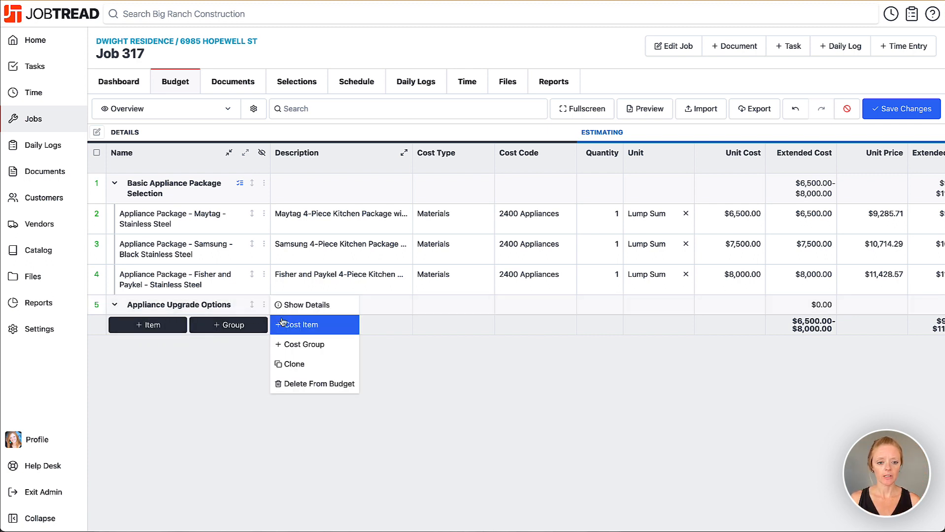
pyautogui.click(285, 324)
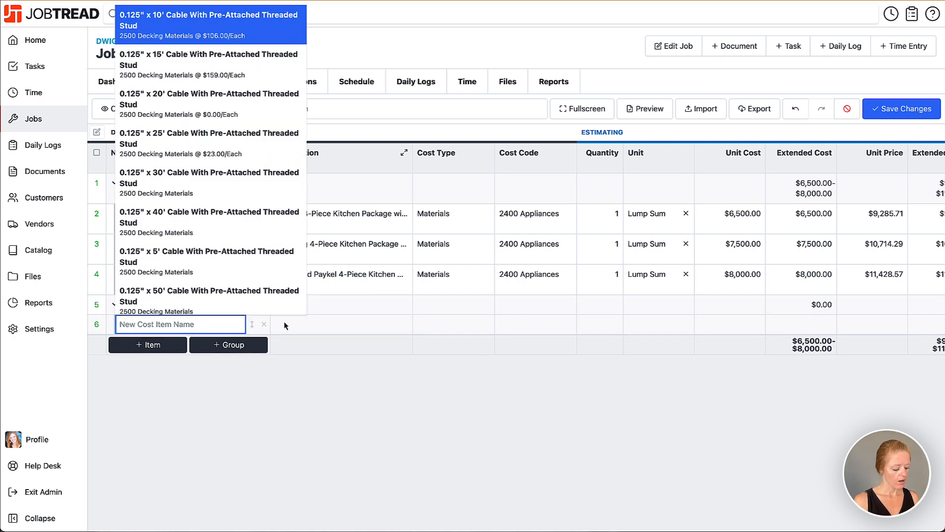
pyautogui.write('Range Hoon')
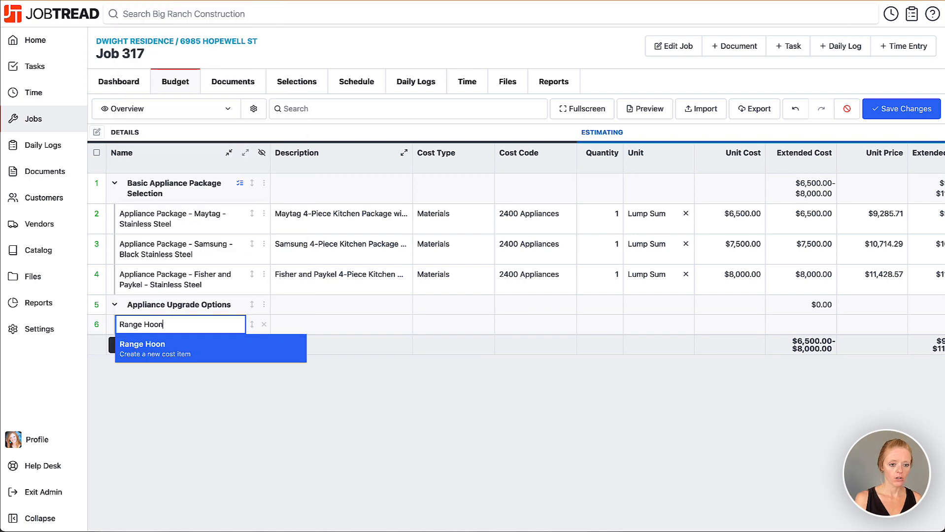
pyautogui.press('BackSpace')
pyautogui.write('d')
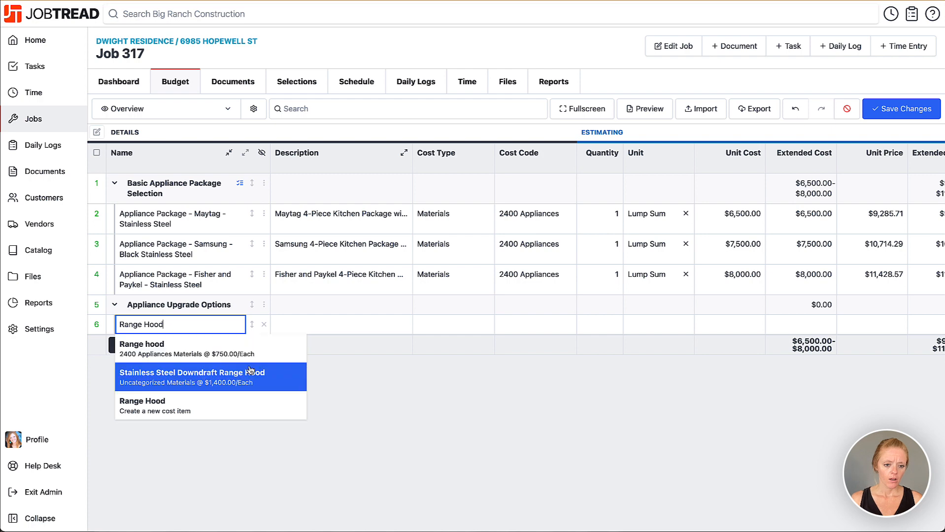
pyautogui.click(229, 358)
# Step: Add the "Wine fridge" catalog item to the Appliance Upgrade Options group
pyautogui.click(264, 304)
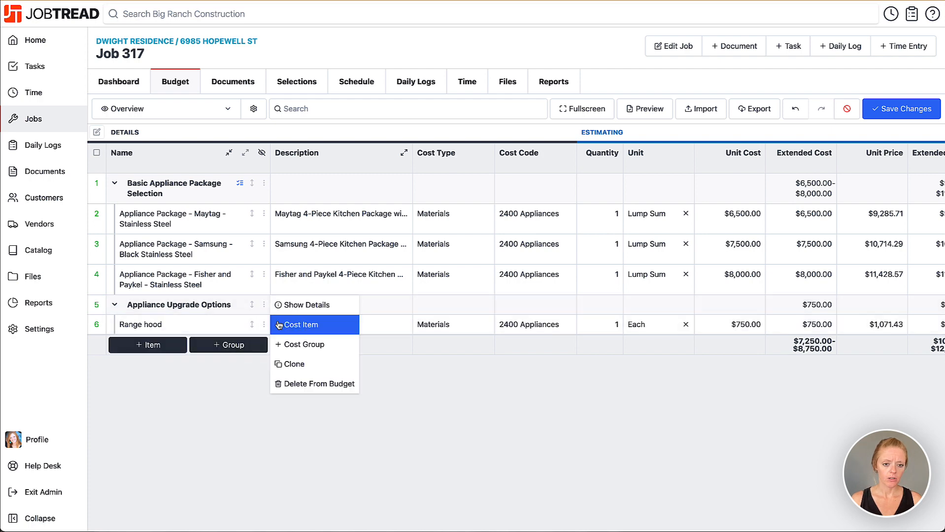
pyautogui.click(278, 325)
pyautogui.write('Wine F')
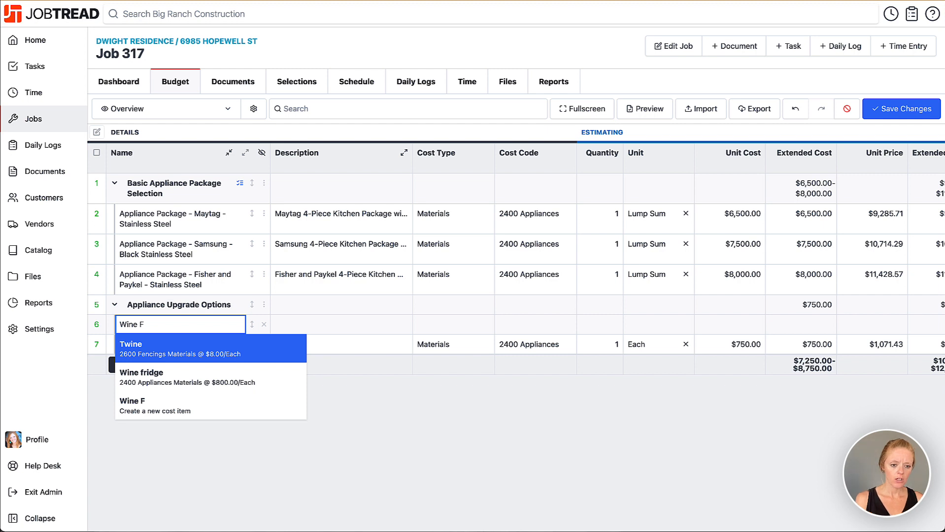
pyautogui.click(187, 377)
# Step: Add the "Beverage cooler" catalog item to the Appliance Upgrade Options group
pyautogui.click(265, 306)
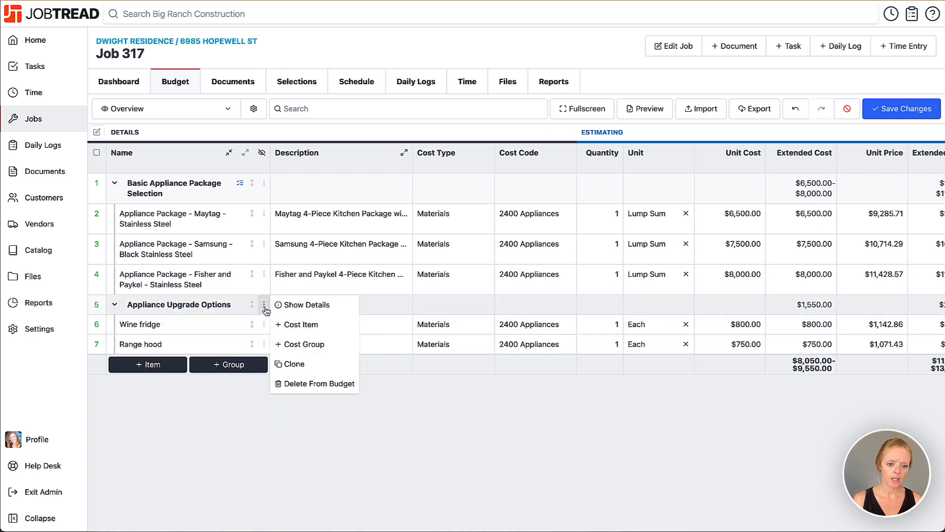
pyautogui.click(283, 327)
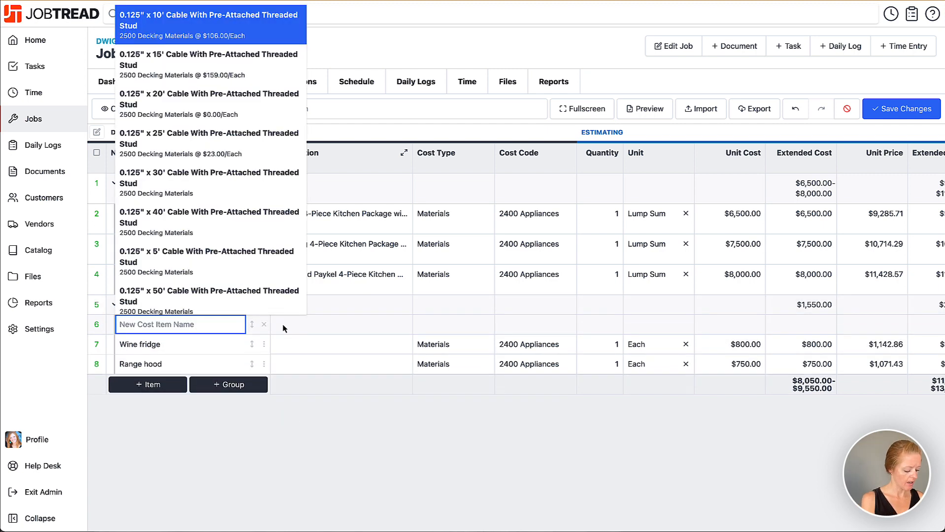
pyautogui.write('Bever')
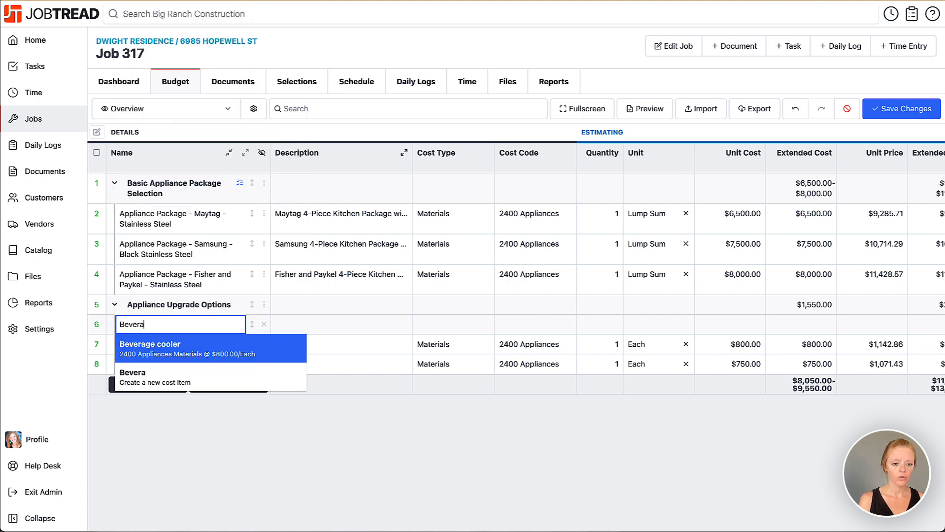
pyautogui.write('a')
pyautogui.press('Return')
# Step: Add the "Trash compactor" catalog item to the Appliance Upgrade Options group
pyautogui.click(265, 305)
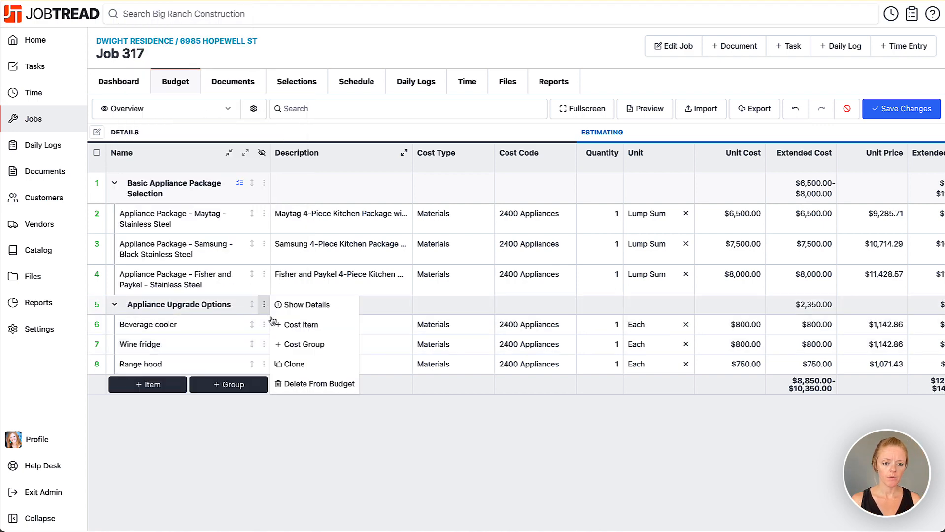
pyautogui.click(279, 325)
pyautogui.write('Trash ')
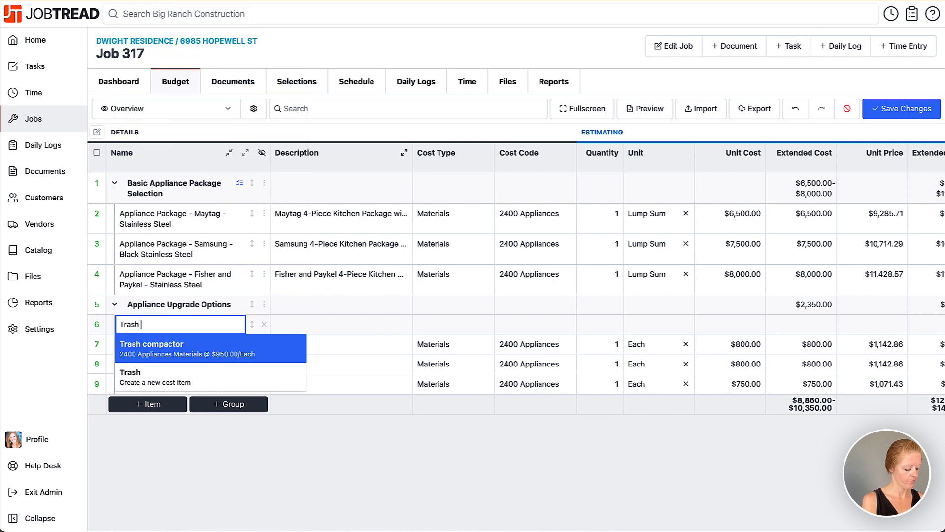
pyautogui.write('compact')
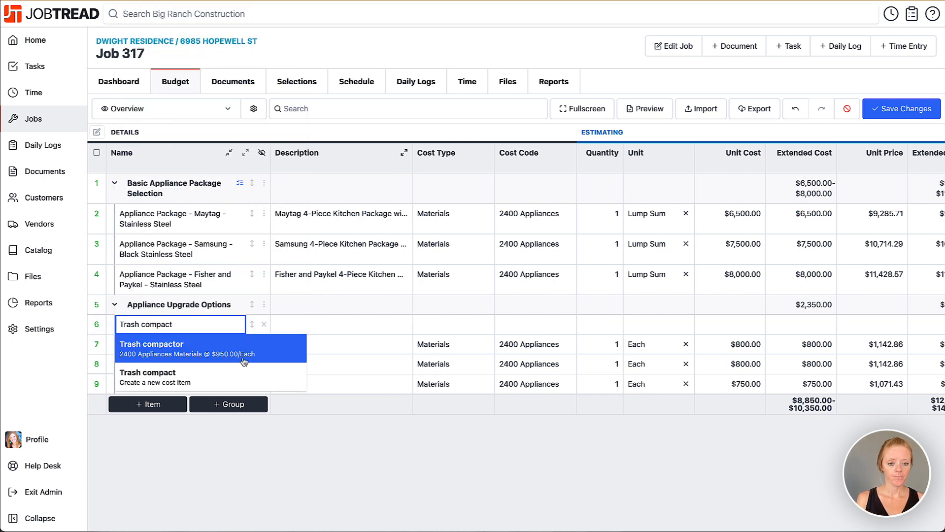
pyautogui.click(244, 359)
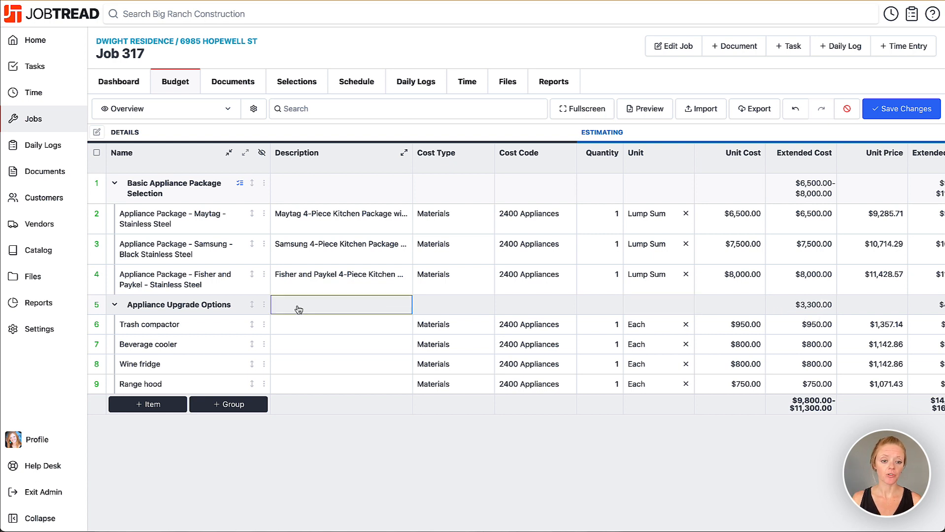
# Step: Enable Allow Selections for the Appliance Upgrade Options group, keeping 0 required and All allowed, and close its details
pyautogui.click(264, 305)
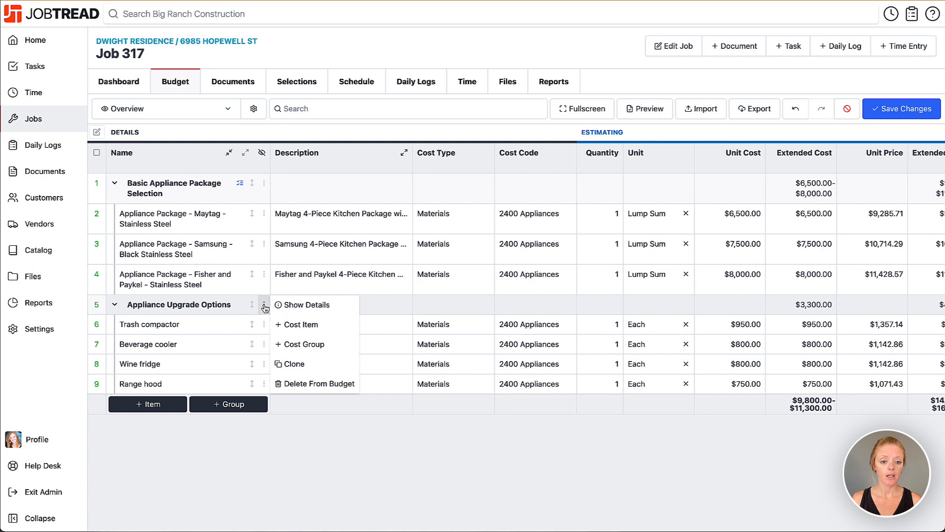
pyautogui.click(290, 307)
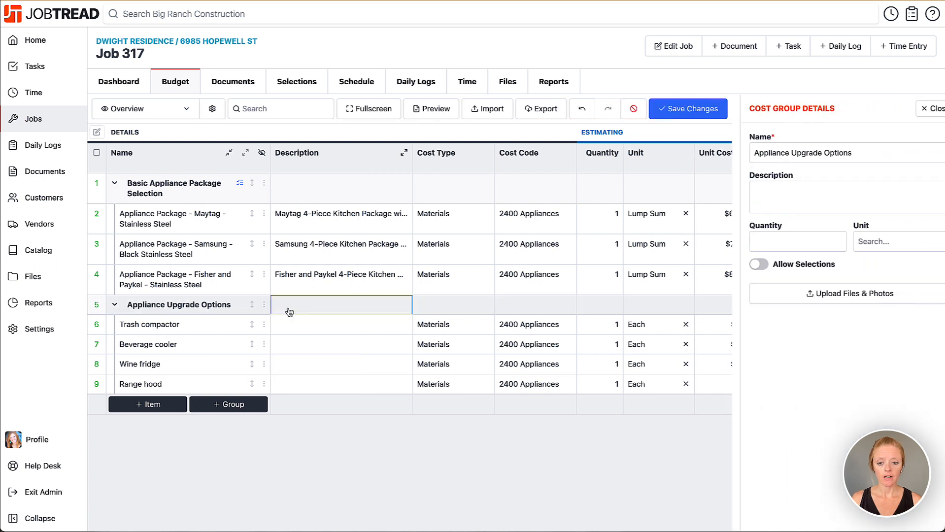
pyautogui.click(744, 265)
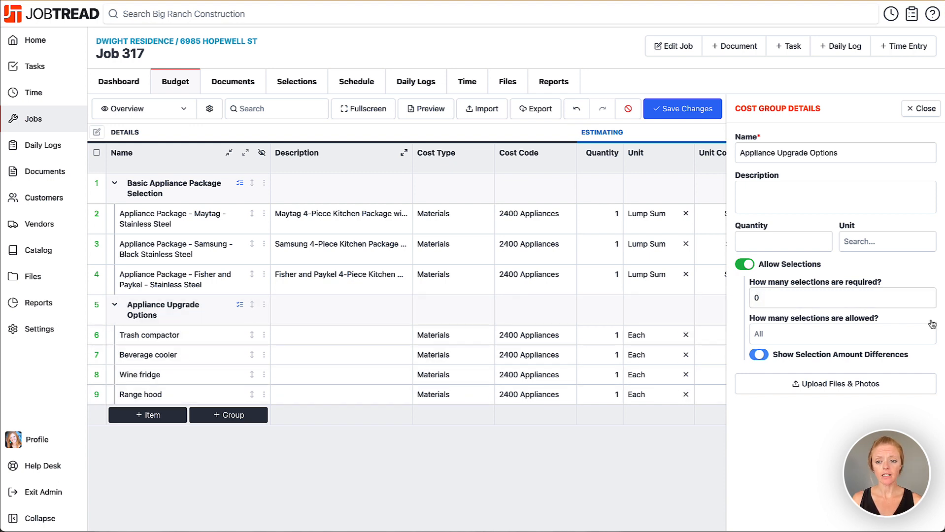
pyautogui.click(799, 335)
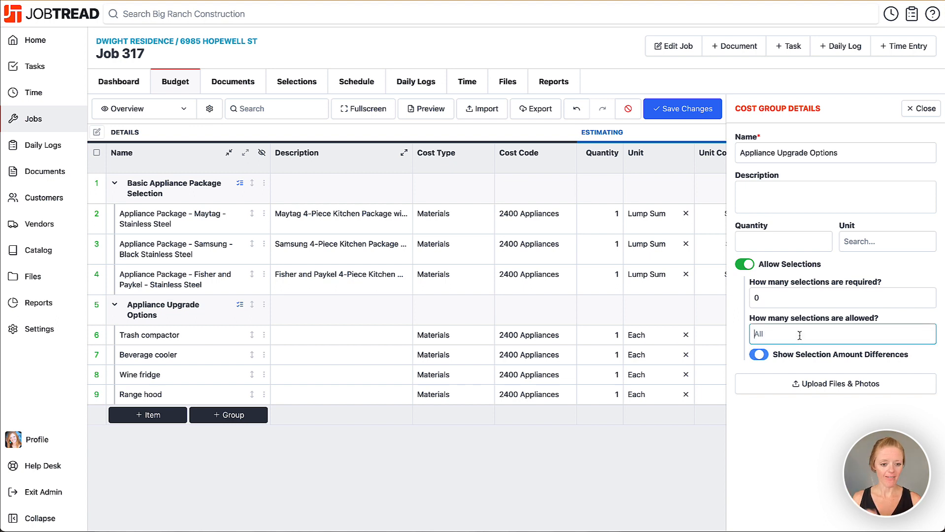
pyautogui.click(761, 298)
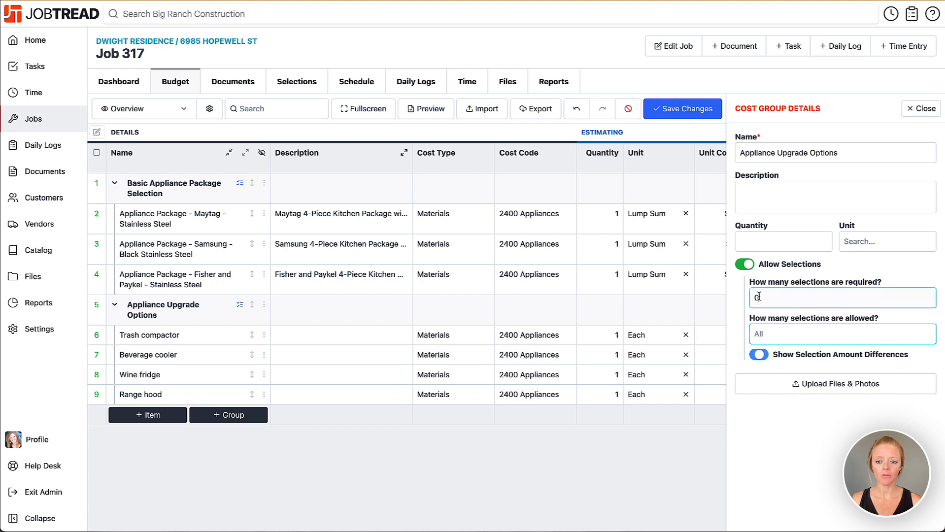
pyautogui.click(773, 334)
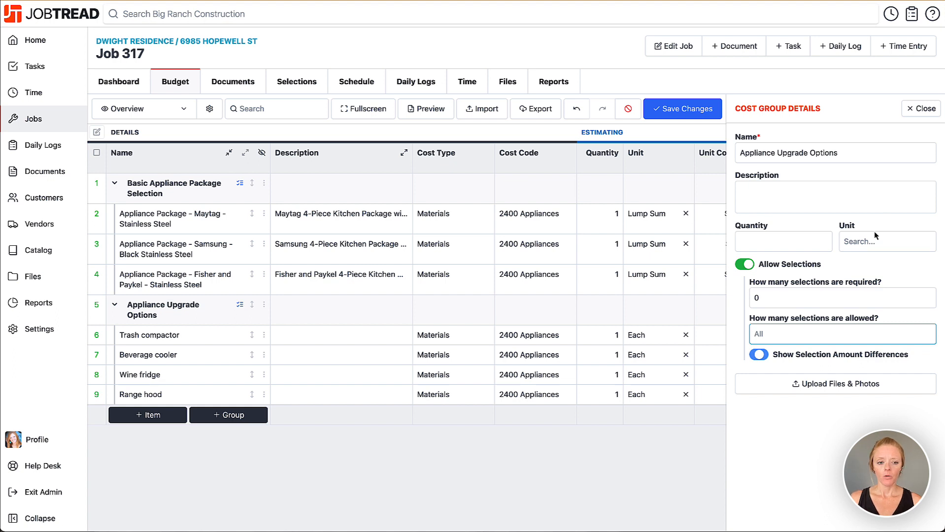
pyautogui.click(921, 109)
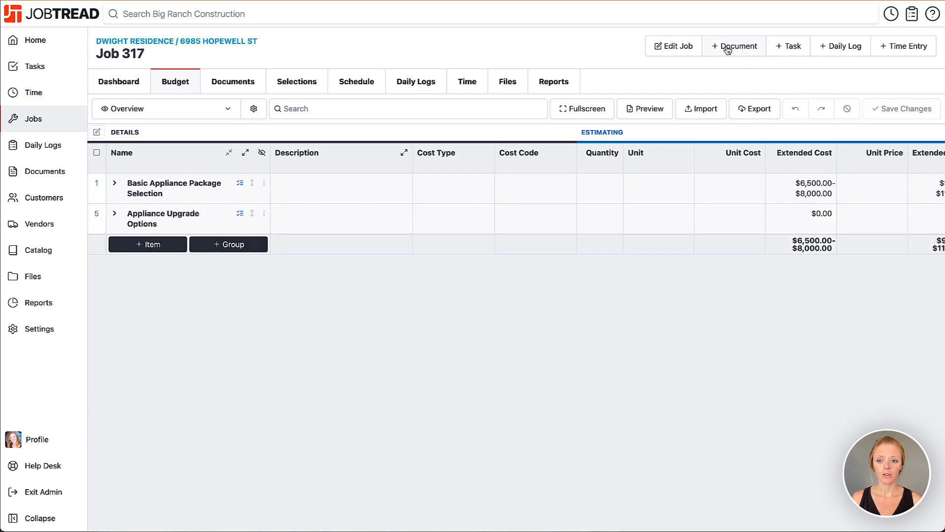
# Step: Create a new Proposal document for the job and review the options listed in both appliance selection groups
pyautogui.click(734, 45)
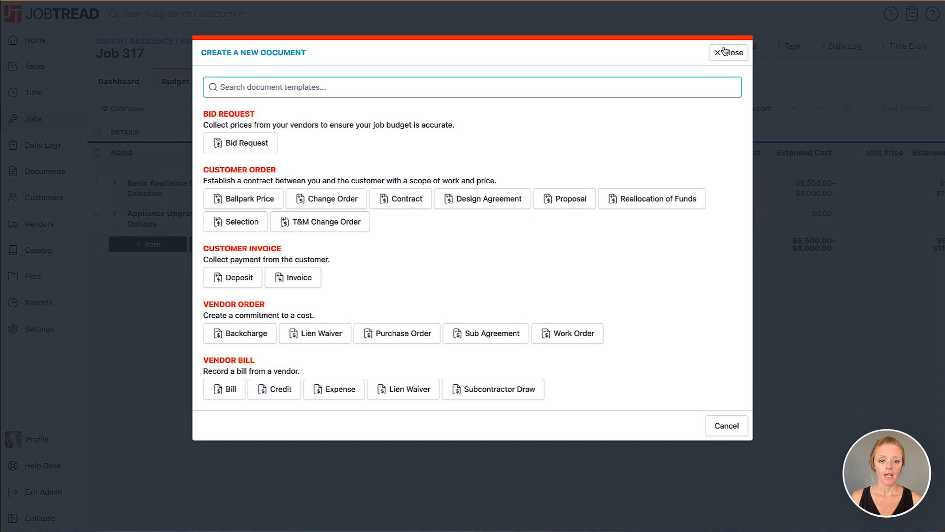
pyautogui.click(565, 202)
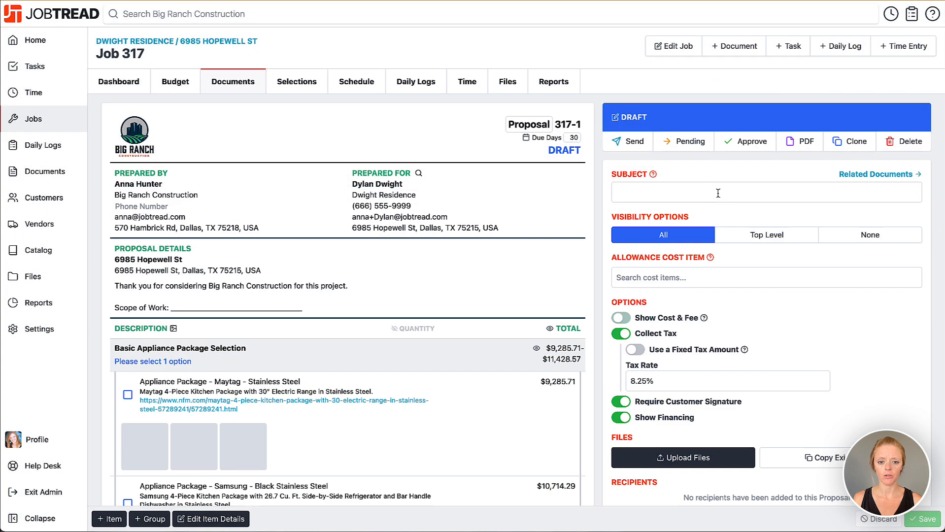
pyautogui.scroll(-3, 583, 253)
pyautogui.scroll(-4, 584, 256)
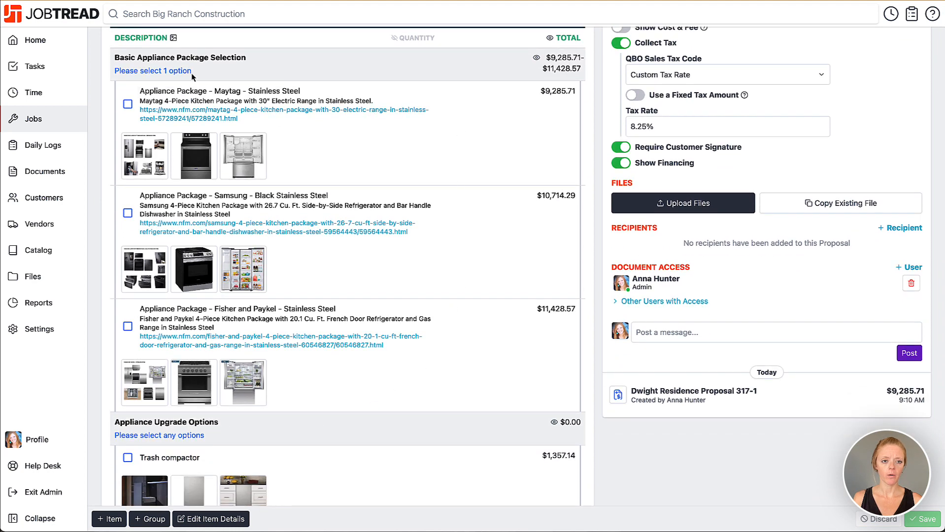
pyautogui.moveTo(192, 73); pyautogui.dragTo(117, 72)
pyautogui.click(118, 72)
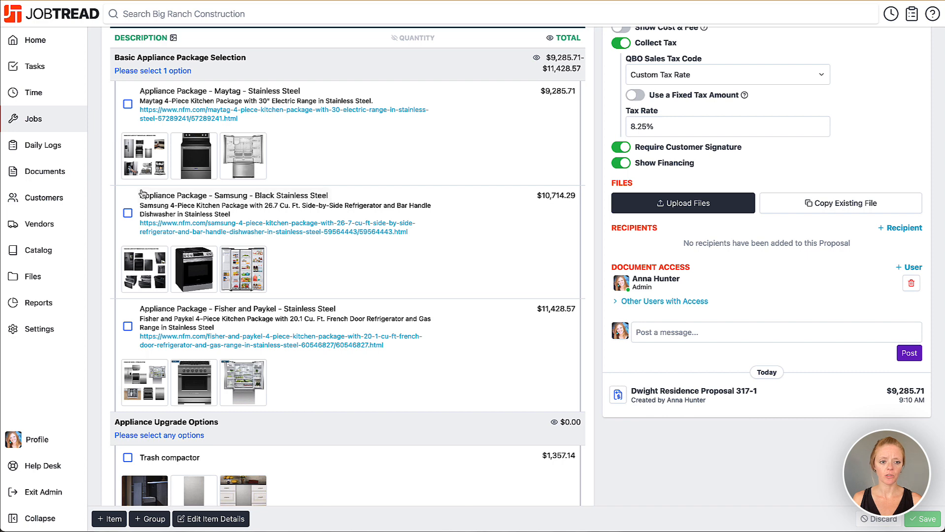
pyautogui.scroll(-7, 141, 193)
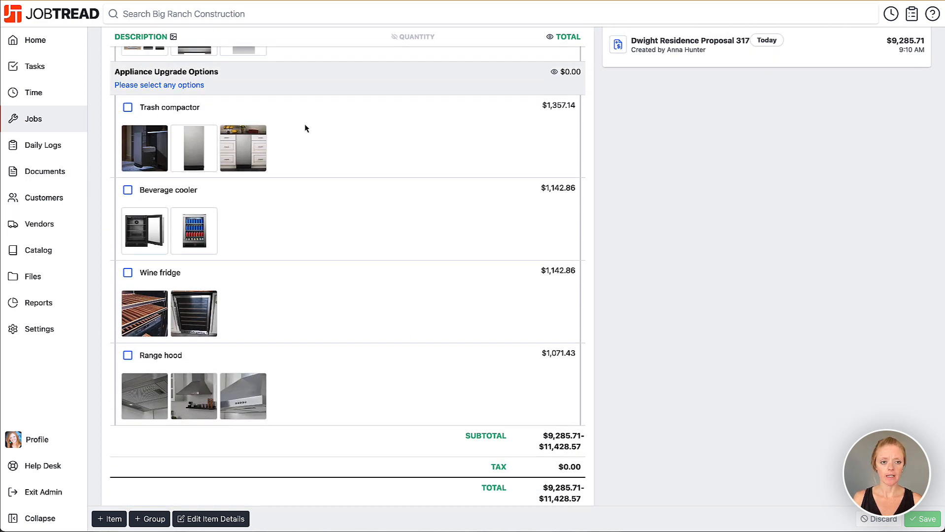
# Step: Try the Maytag, Samsung, and Fisher and Paykel packages in turn in the proposal, ending with the Maytag package selected
pyautogui.scroll(7, 154, 89)
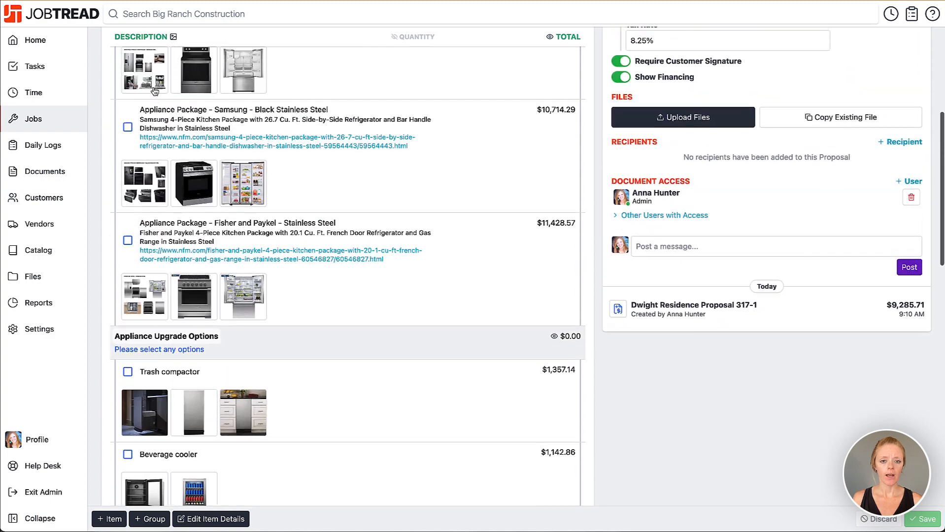
pyautogui.click(128, 116)
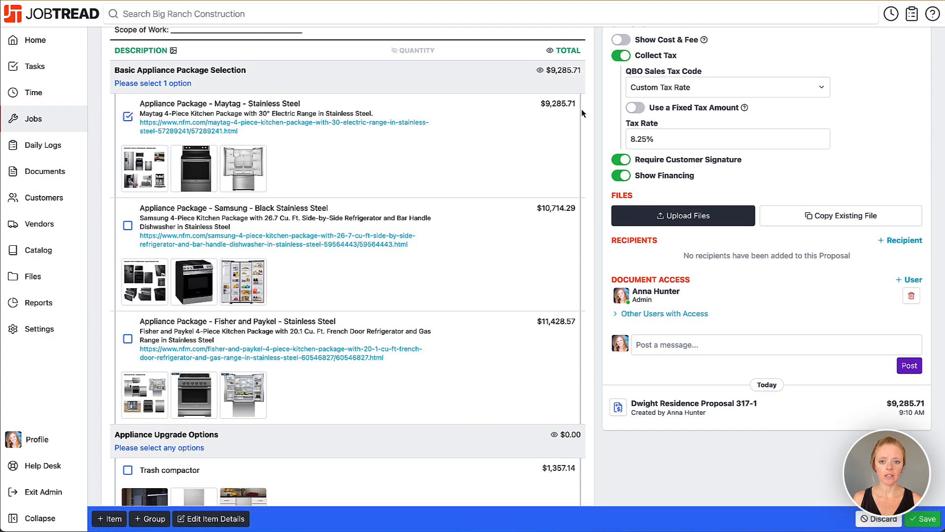
pyautogui.click(128, 225)
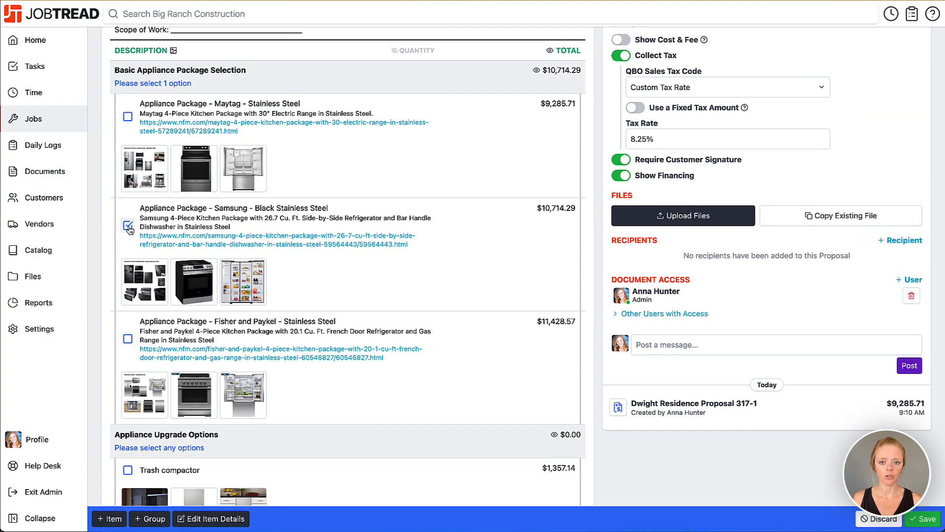
pyautogui.click(128, 339)
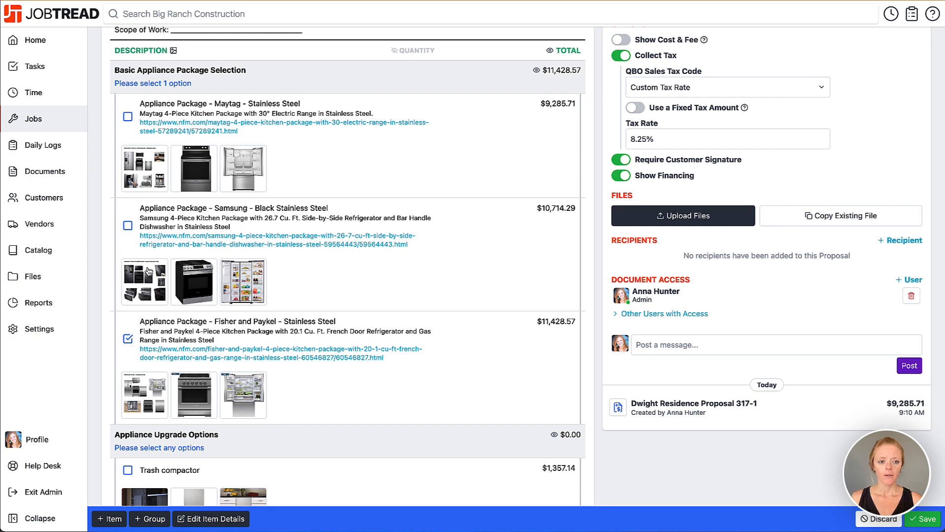
pyautogui.click(127, 118)
pyautogui.scroll(-5, 155, 257)
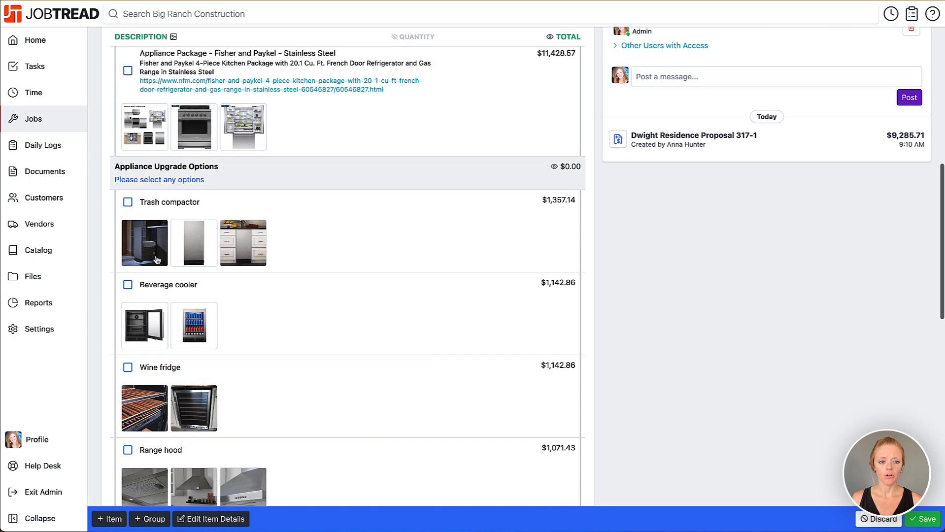
# Step: Select the Trash compactor, Beverage cooler and Wine fridge under Appliance Upgrade Options in the proposal
pyautogui.click(127, 202)
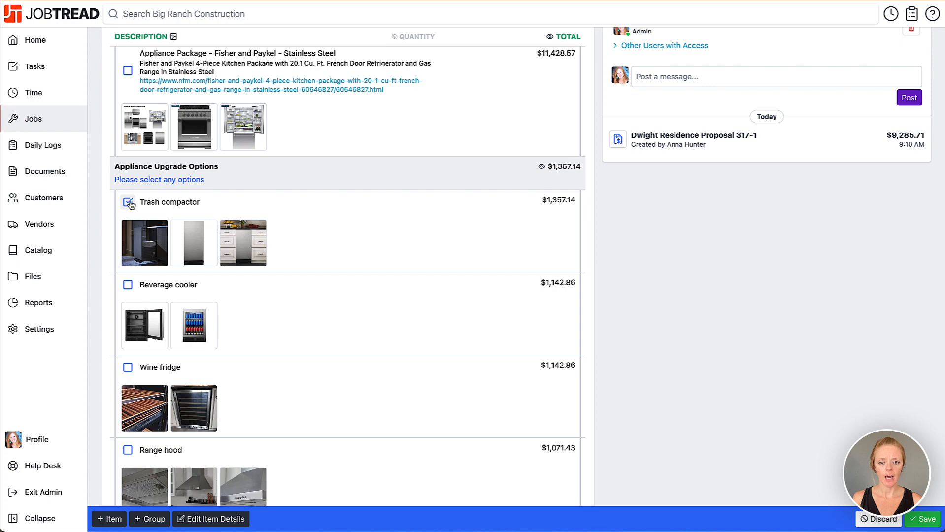
pyautogui.click(127, 286)
pyautogui.click(128, 369)
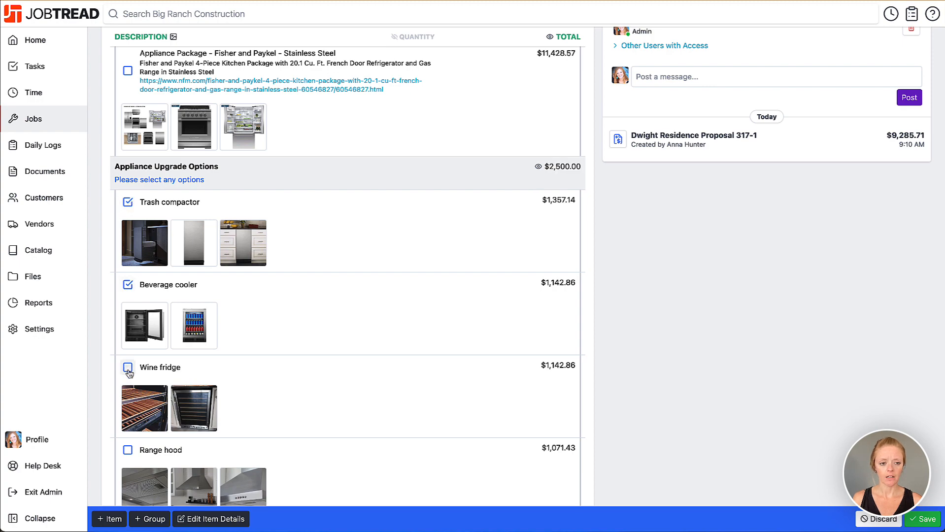
pyautogui.scroll(6, 132, 367)
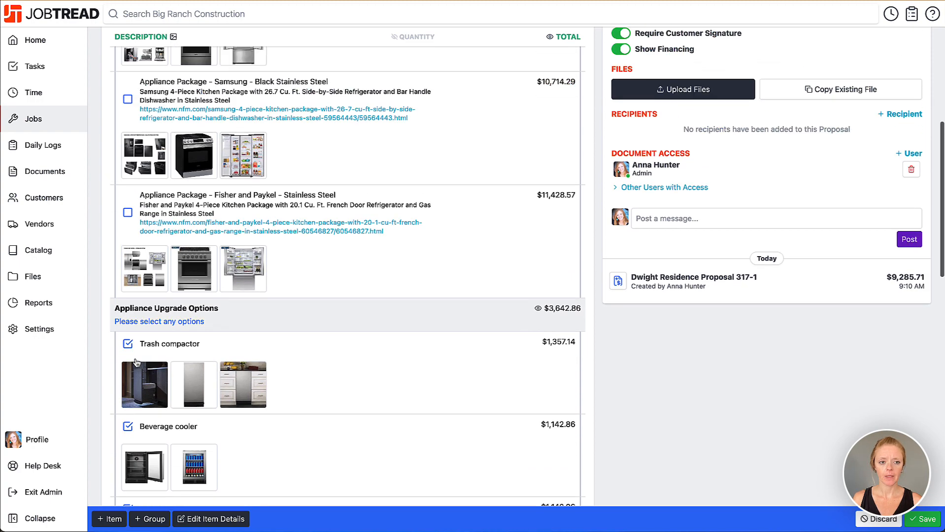
pyautogui.scroll(1, 136, 363)
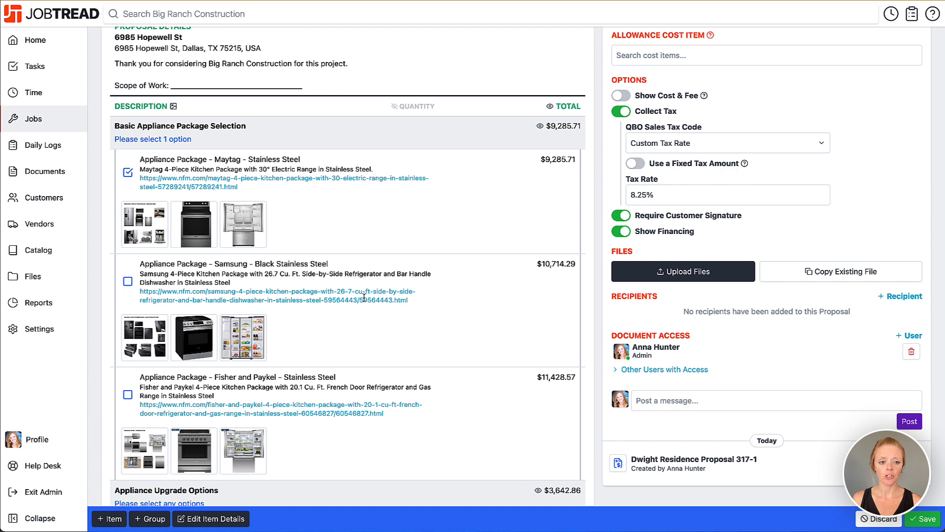
# Step: Enable Show Selection Amount Differences for the Basic Appliance Package Selection group and review the package price differences
pyautogui.click(183, 128)
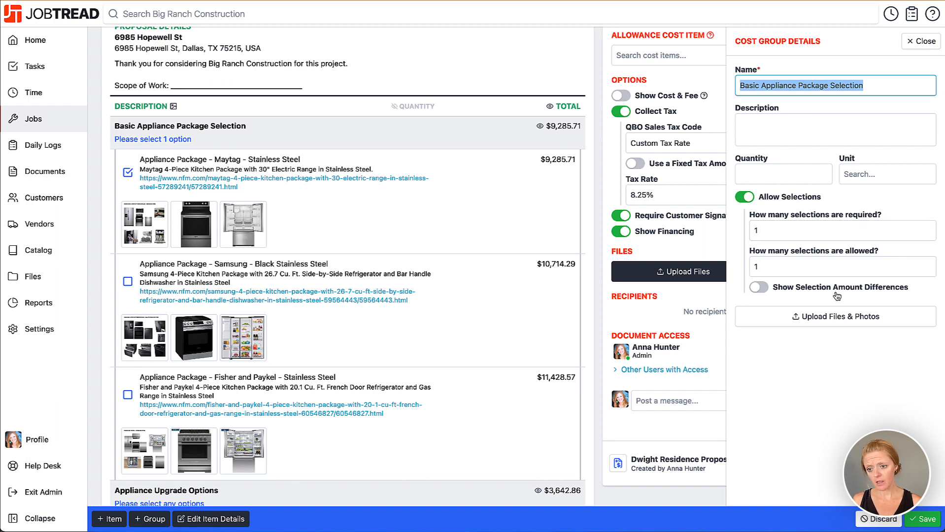
pyautogui.click(759, 288)
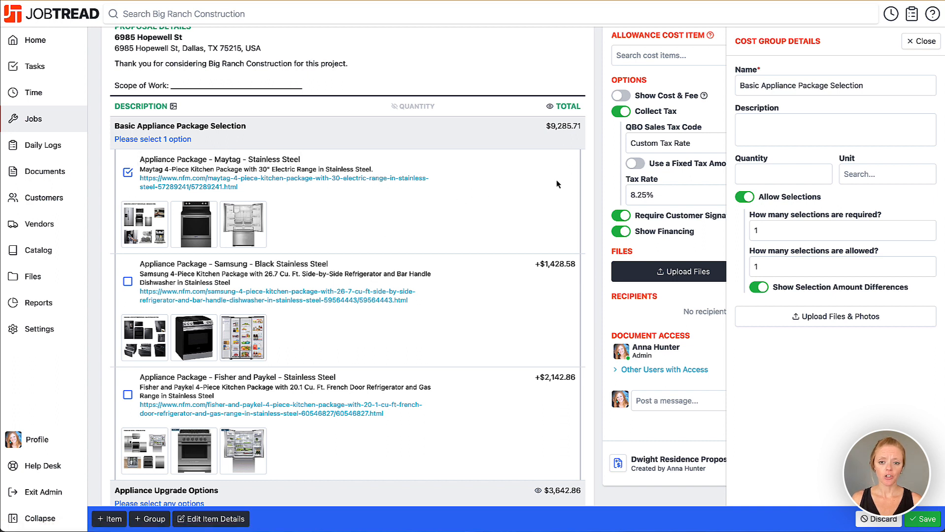
pyautogui.scroll(-2, 554, 188)
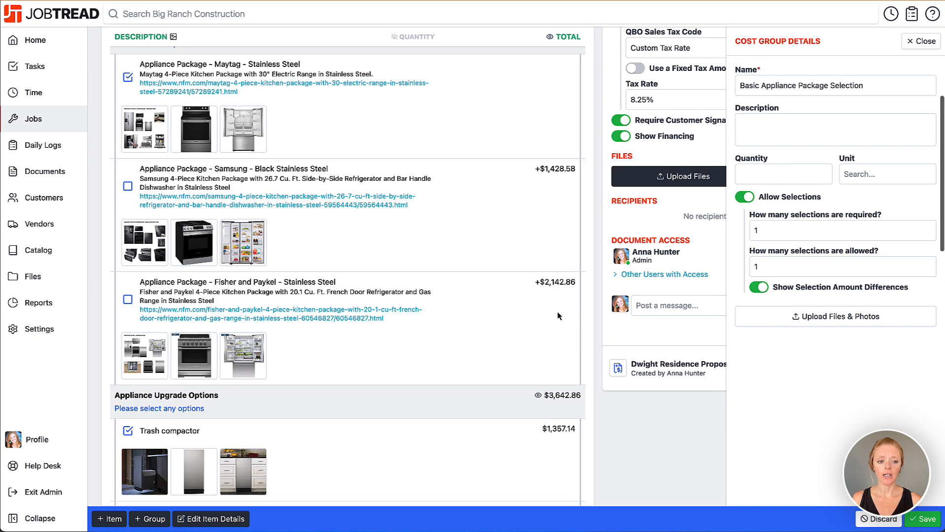
pyautogui.scroll(1, 558, 316)
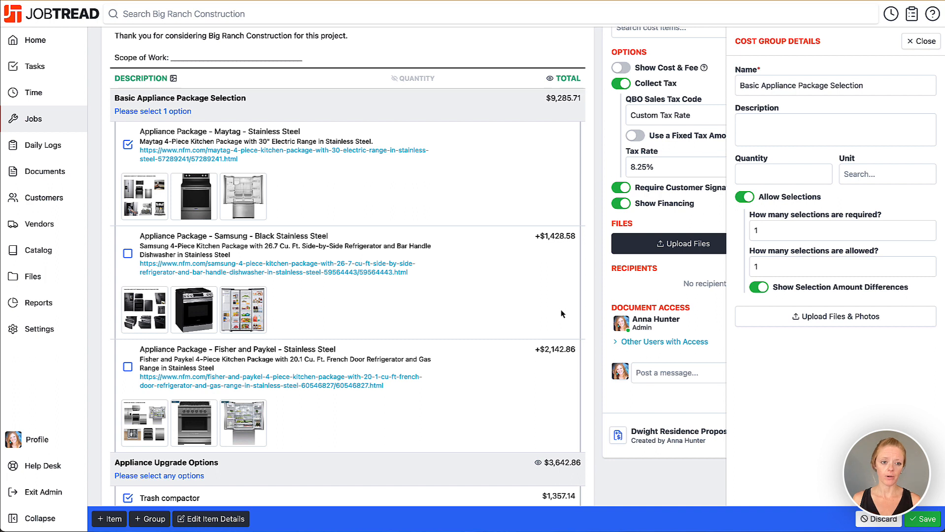
# Step: Try the Samsung and Fisher and Paykel packages to compare price differences, then reselect the Maytag package
pyautogui.click(128, 254)
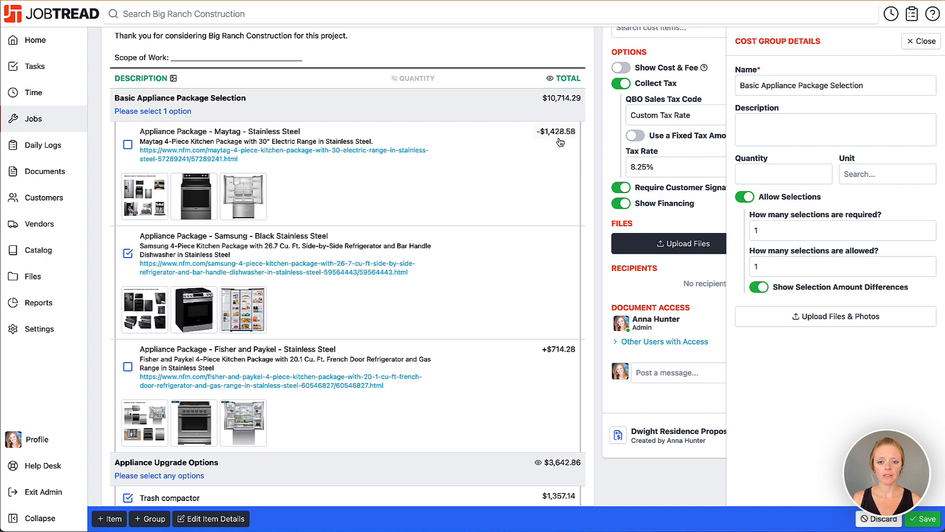
pyautogui.click(128, 368)
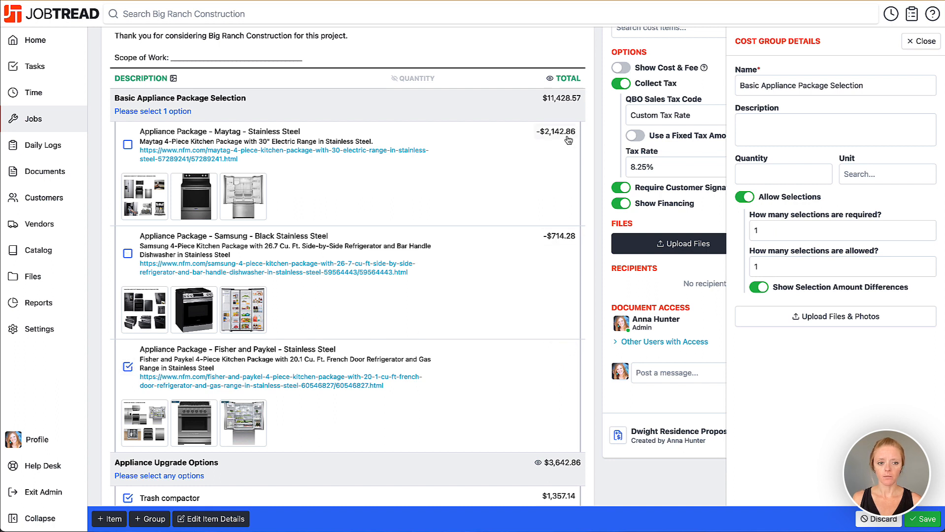
pyautogui.click(128, 145)
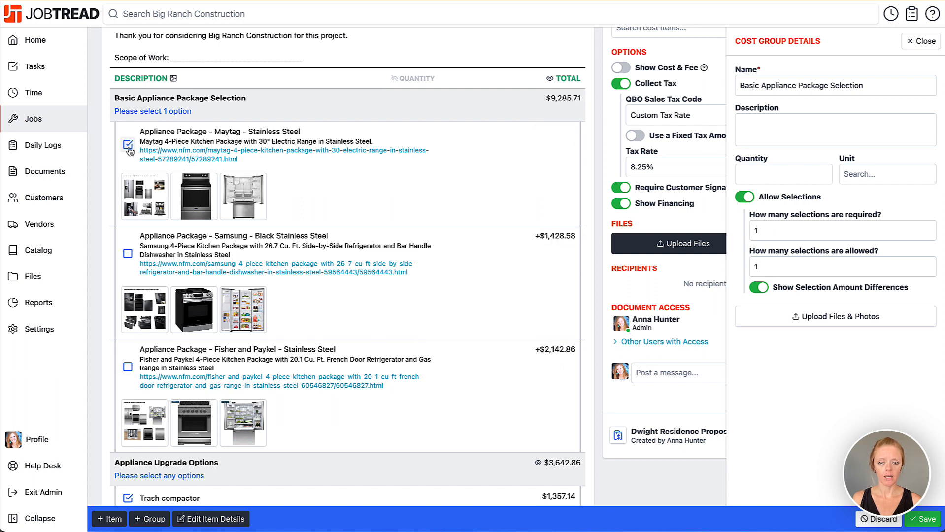
# Step: Close the cost group details, look over the proposal and save it
pyautogui.click(924, 41)
pyautogui.scroll(2, 581, 270)
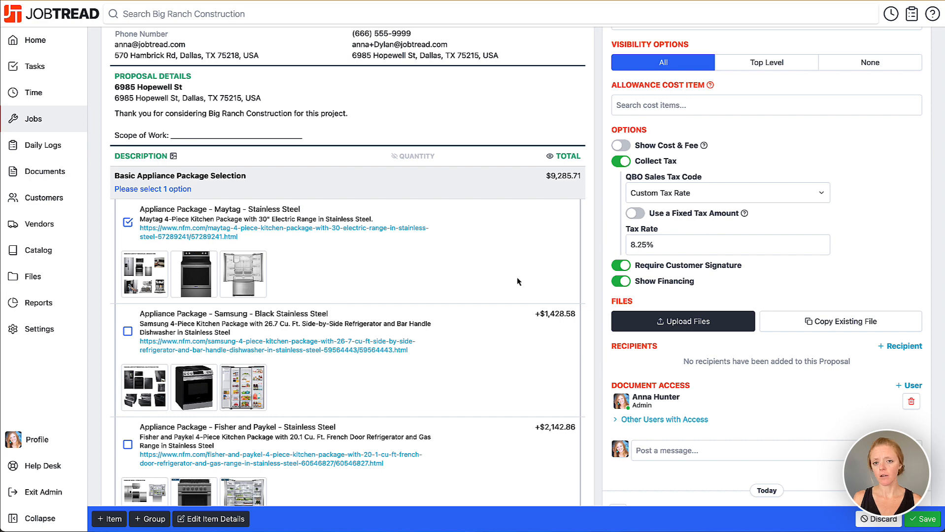
pyautogui.scroll(-2, 517, 282)
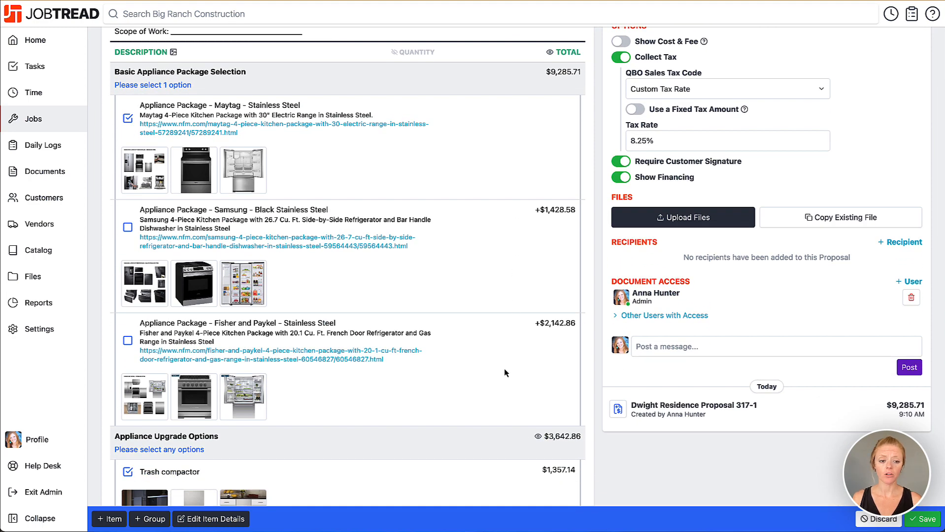
pyautogui.scroll(5, 483, 360)
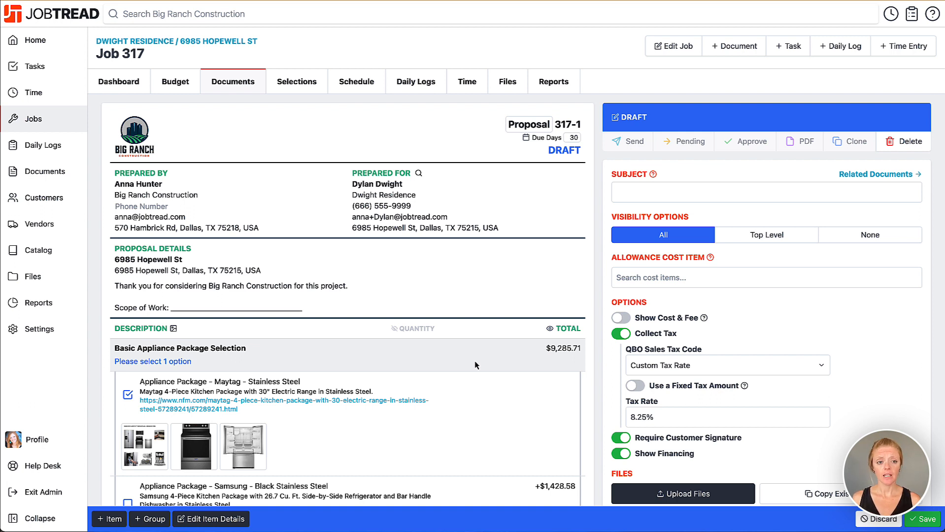
pyautogui.click(925, 523)
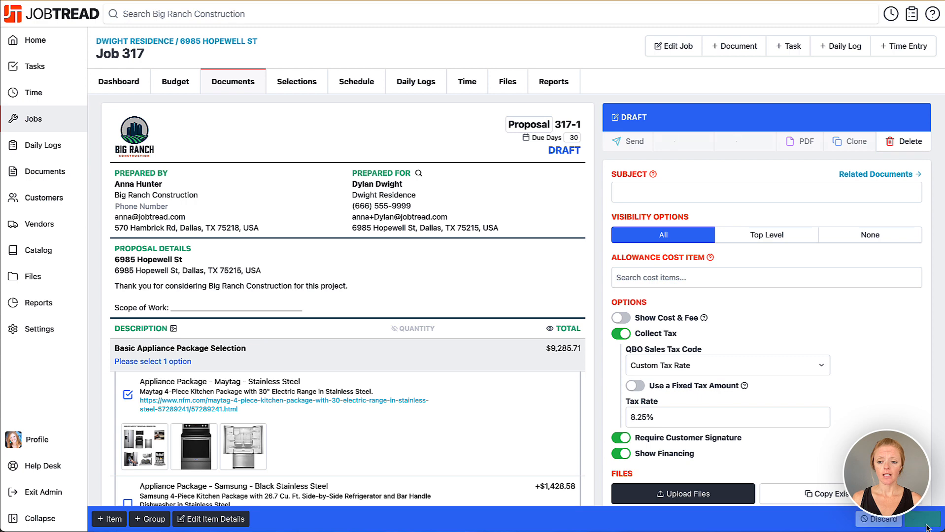
# Step: Open the job budget and examine the cost, price and profit ranges of both appliance selection groups
pyautogui.click(190, 84)
pyautogui.click(251, 164)
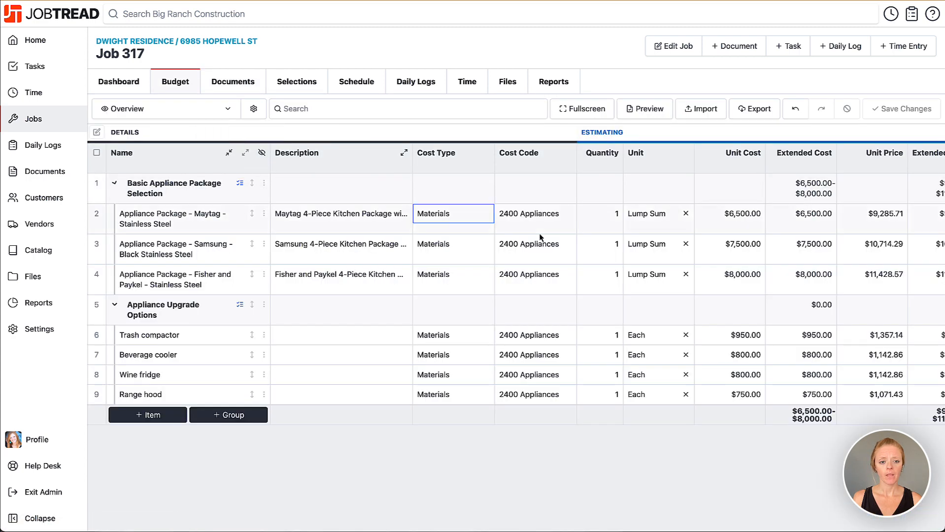
pyautogui.hscroll(10, 628, 264)
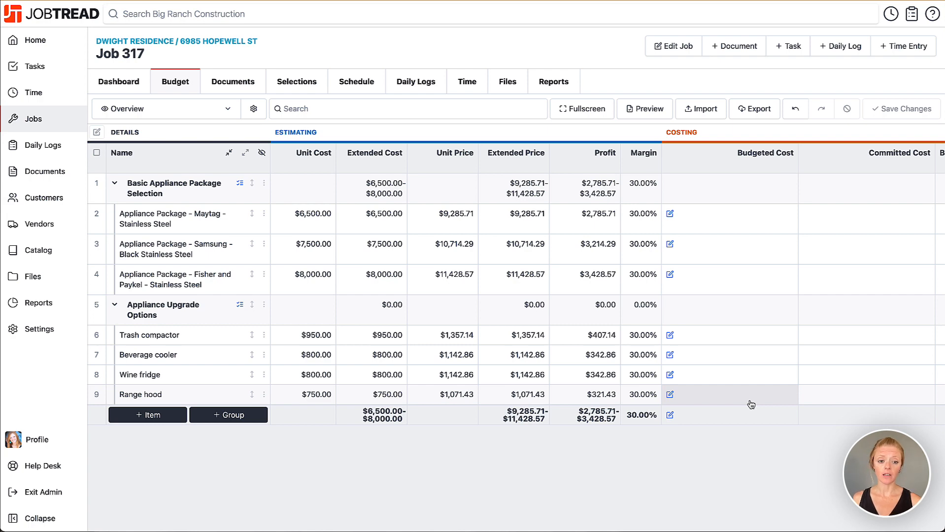
pyautogui.hscroll(-10, 459, 336)
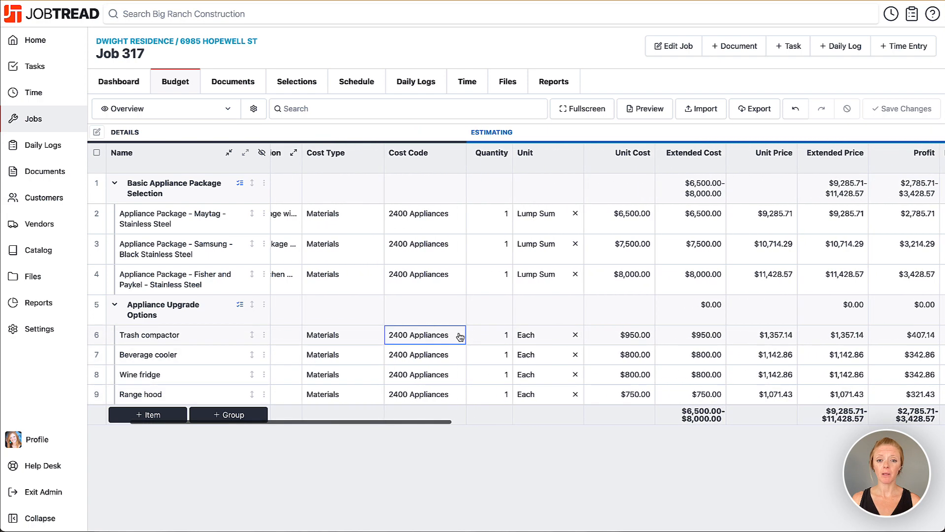
pyautogui.hscroll(-3, 459, 337)
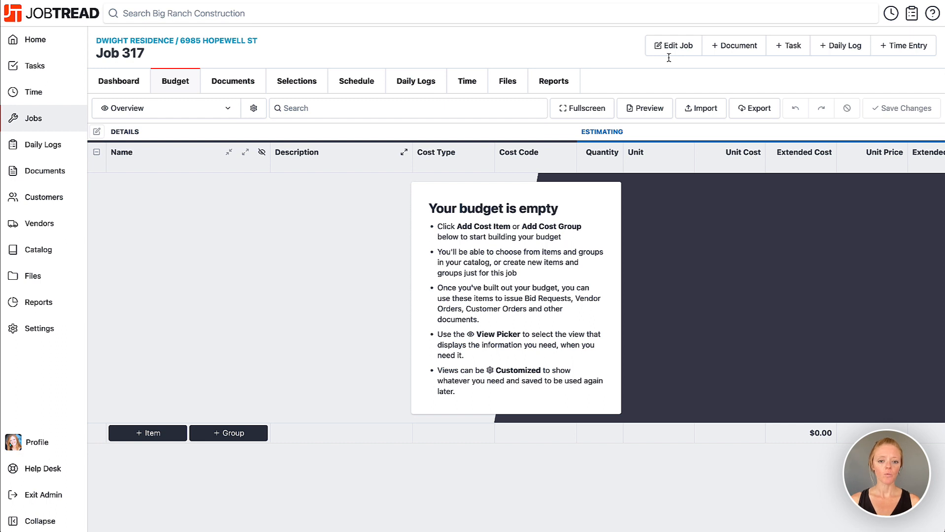
# Step: Add a new cost item named "Kitchen Island Light Fixture Selection" to the empty budget
pyautogui.click(152, 437)
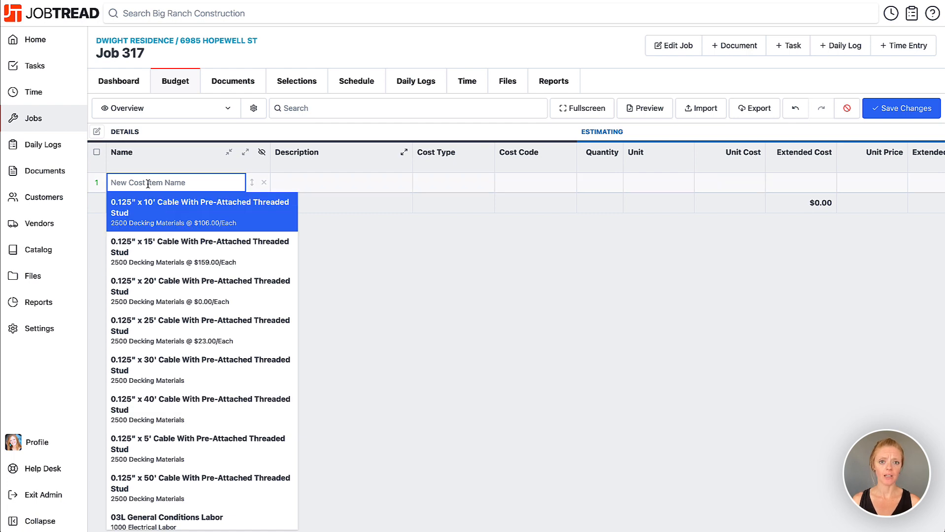
pyautogui.write('Kitche')
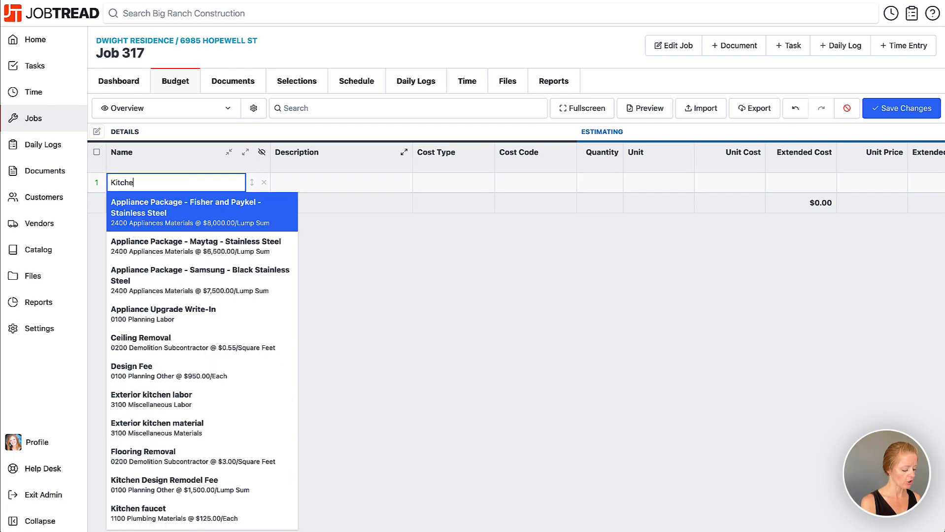
pyautogui.write('n Island Li')
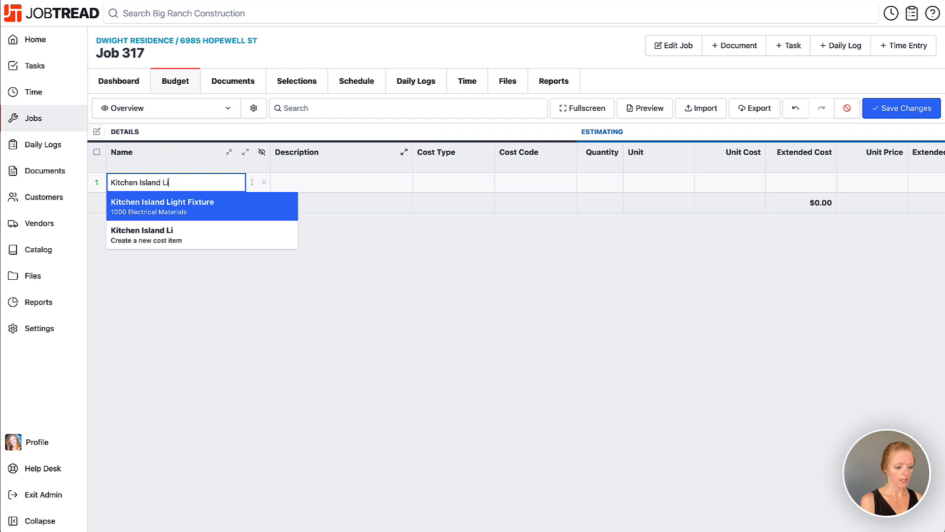
pyautogui.write('ght Fixture')
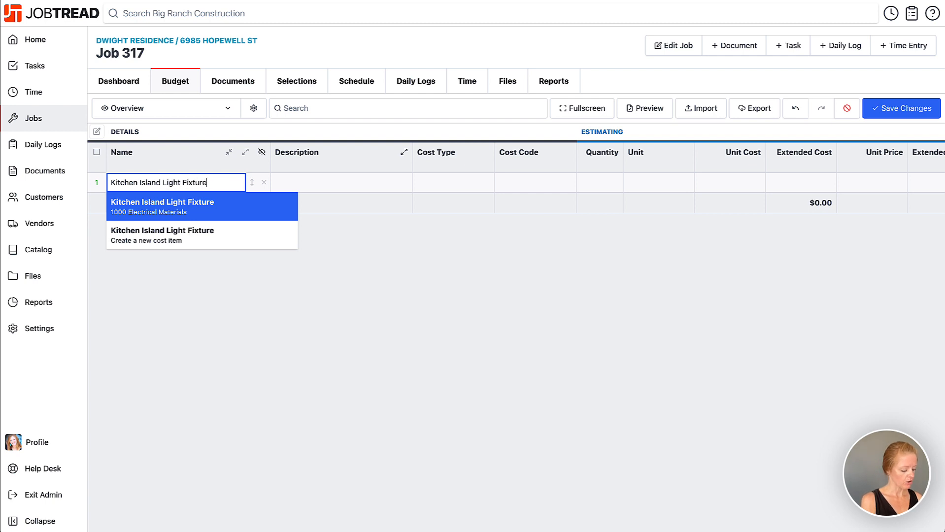
pyautogui.write(' Selection')
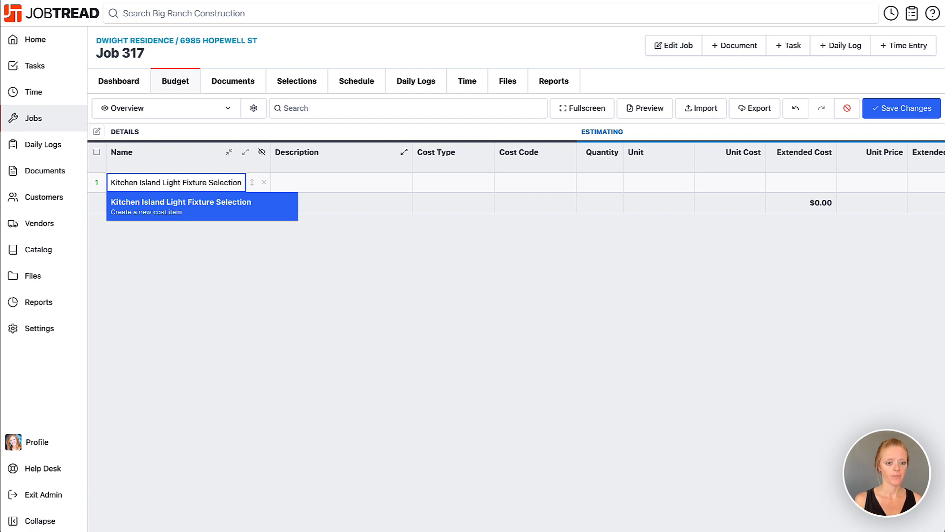
pyautogui.click(161, 206)
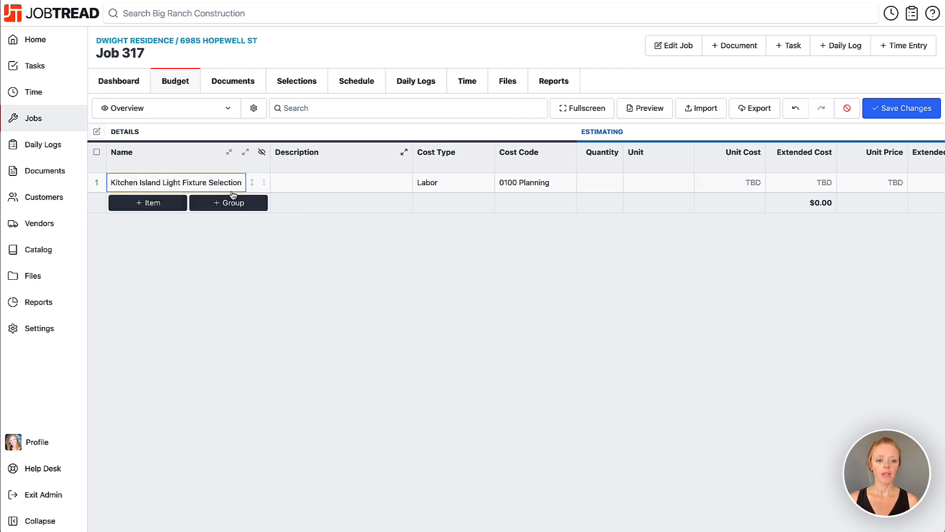
# Step: Enable Allows Customer Write-In with Cost Depends on Customer Input for the Kitchen Island Light Fixture Selection item, and close its details
pyautogui.click(264, 184)
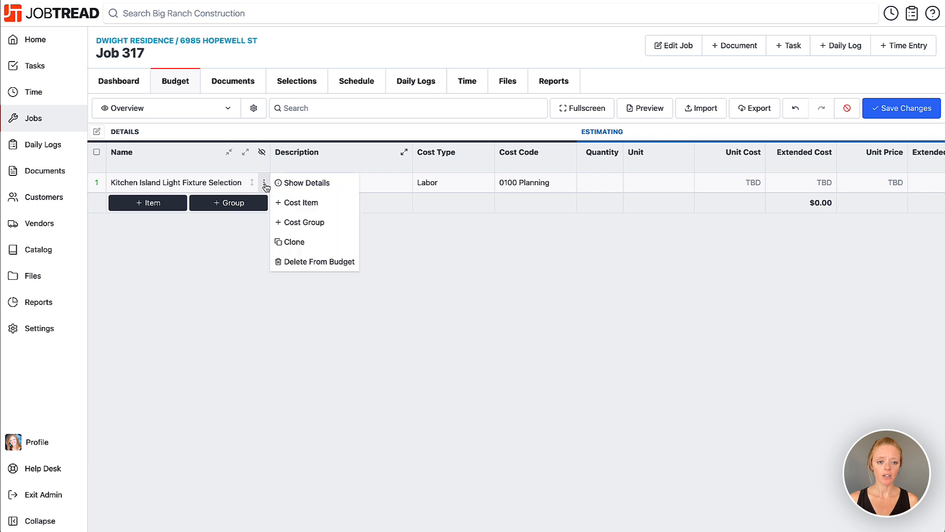
pyautogui.click(297, 184)
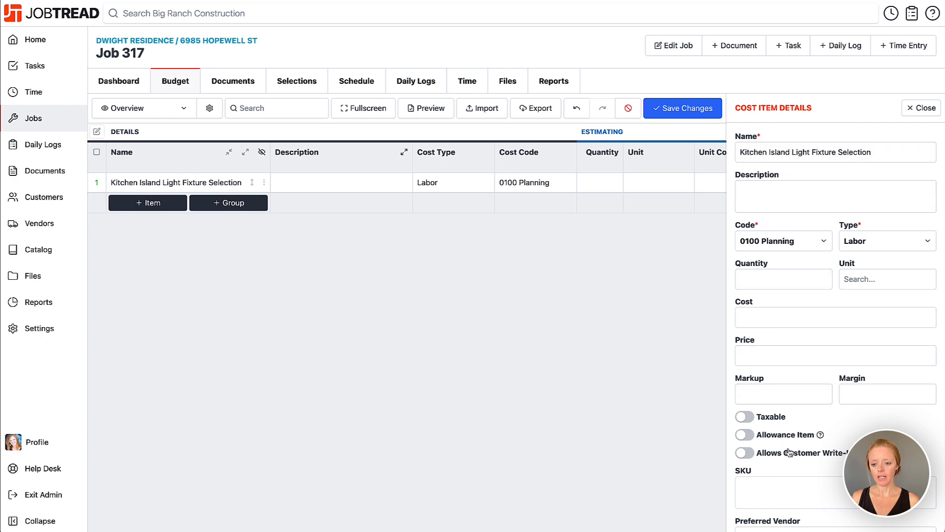
pyautogui.scroll(-3, 776, 390)
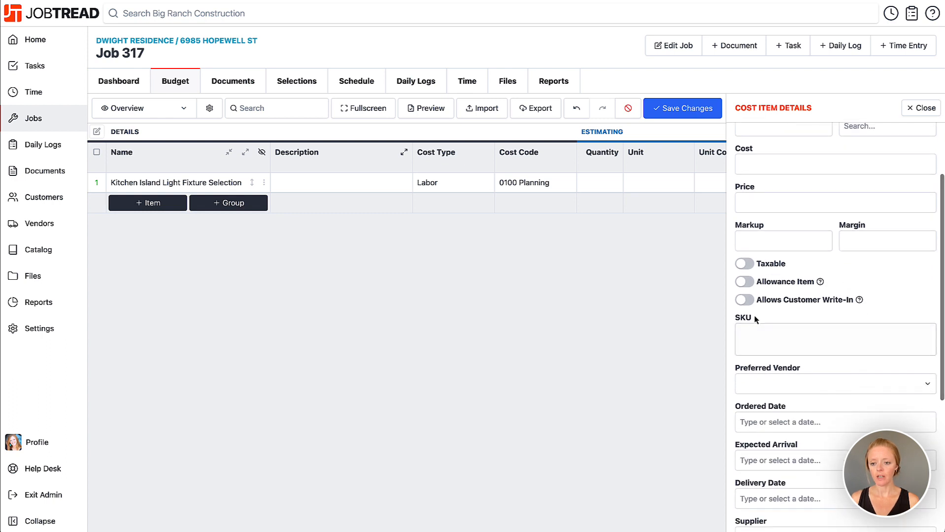
pyautogui.scroll(-1, 757, 316)
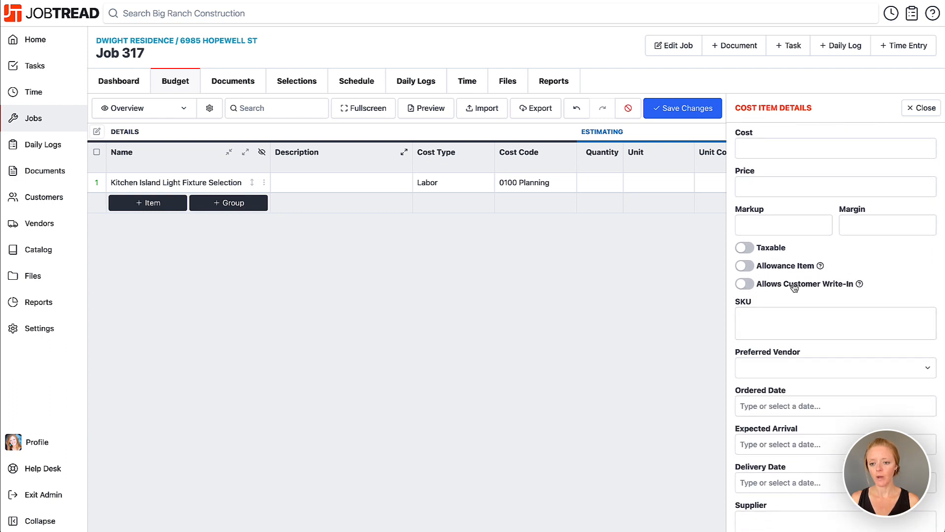
pyautogui.click(744, 286)
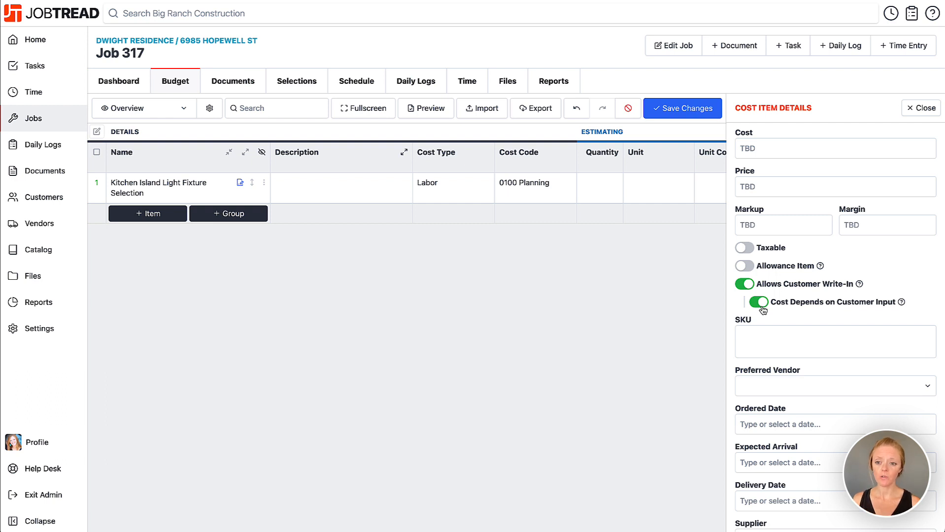
pyautogui.scroll(1, 769, 303)
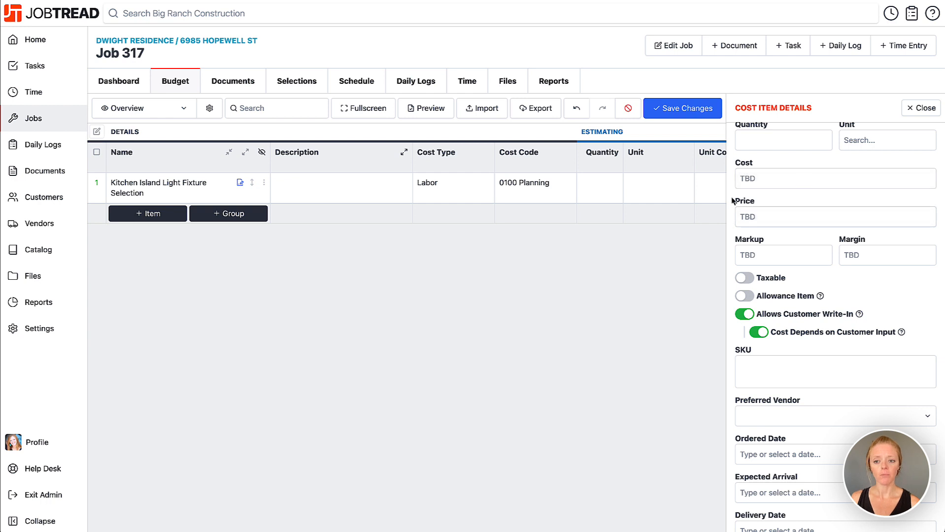
pyautogui.click(759, 332)
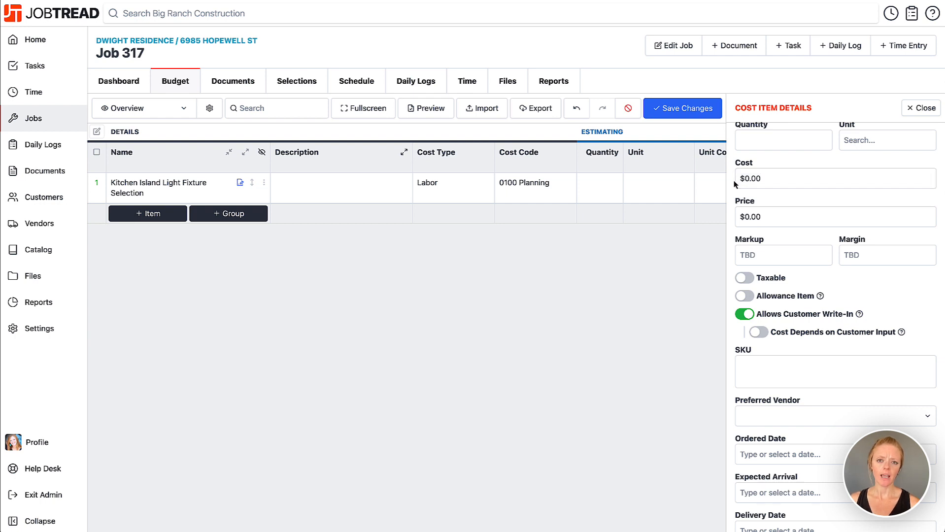
pyautogui.click(762, 334)
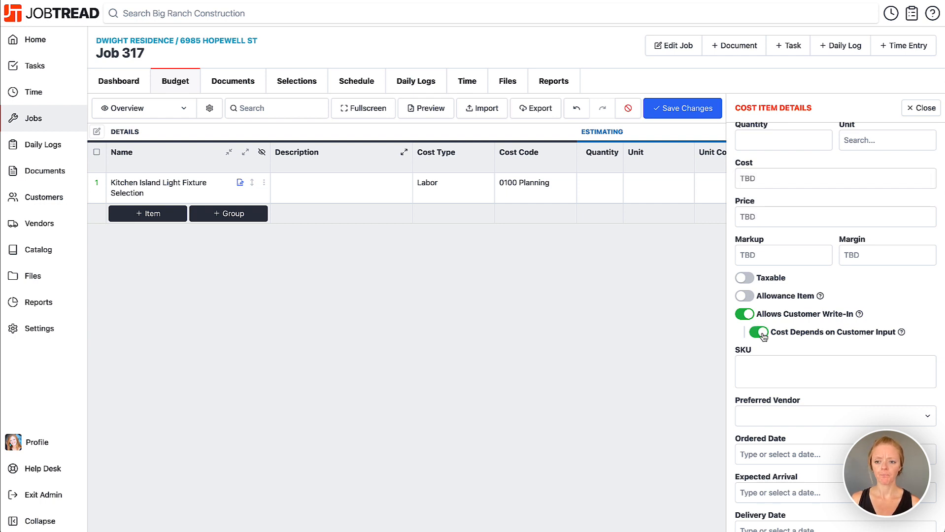
pyautogui.click(930, 113)
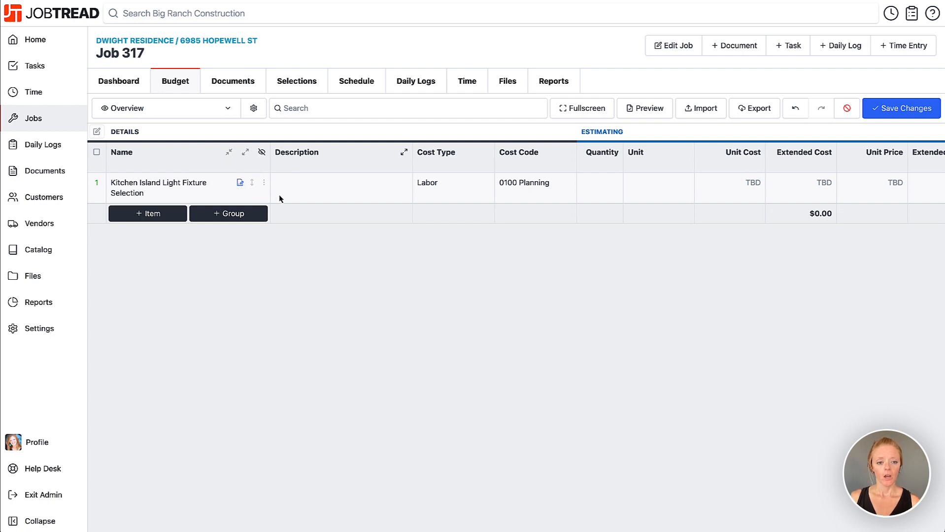
# Step: Describe the light fixture item, requesting a self-sourced fixture less than 3 ft. wide, with blank Fixture Name, Fixture Color and Fixture Link/URL lines
pyautogui.click(335, 195)
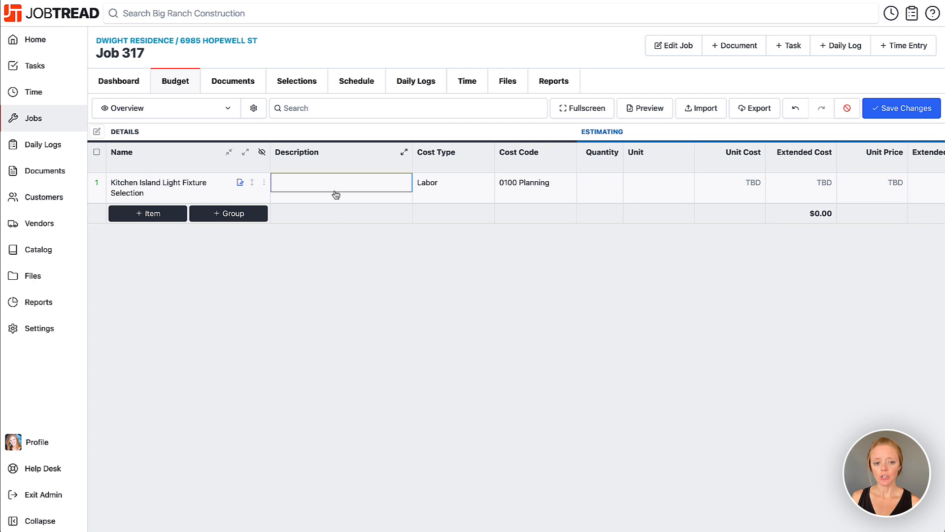
pyautogui.click(308, 191)
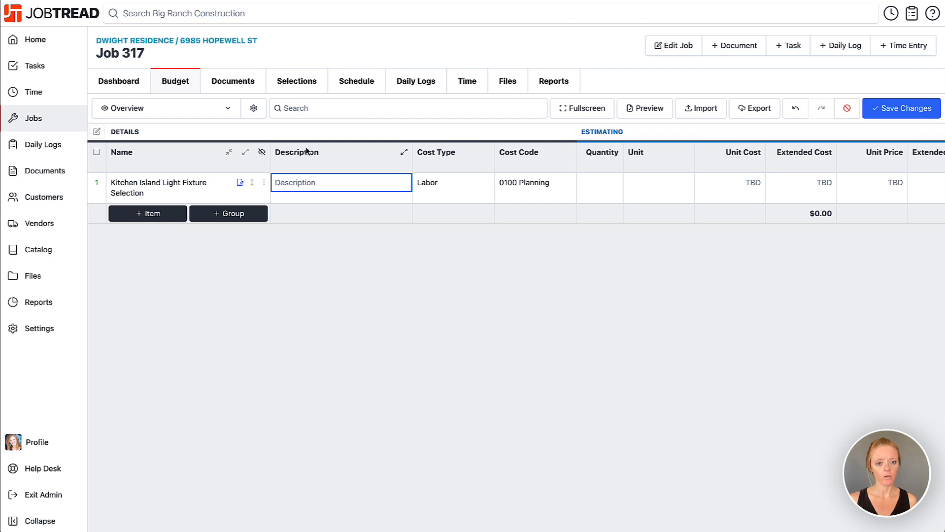
pyautogui.write('Please source your own light fixture that is less than 3 ft. wide. Once you have found it, enter the details below.  Fixture Name: Fixture Color: Fixture Link/URL:')
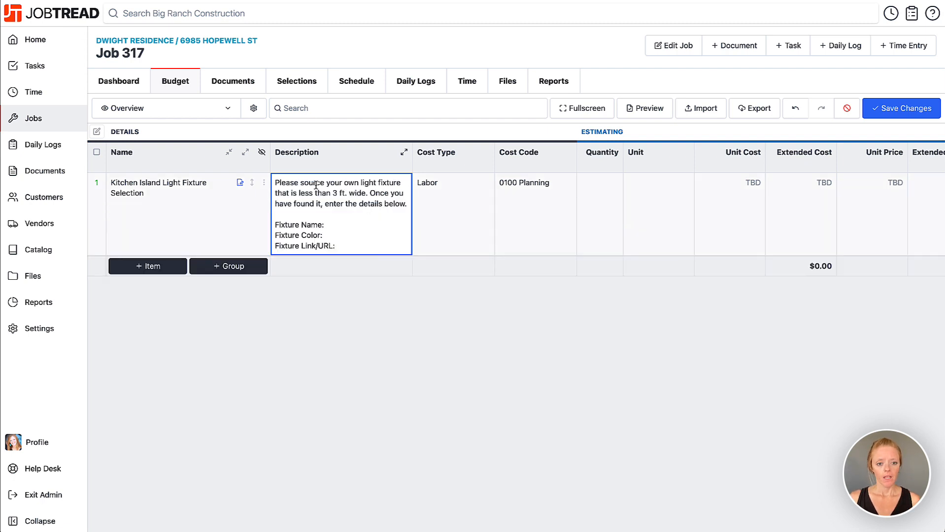
pyautogui.moveTo(274, 186); pyautogui.dragTo(365, 204)
pyautogui.click(365, 204)
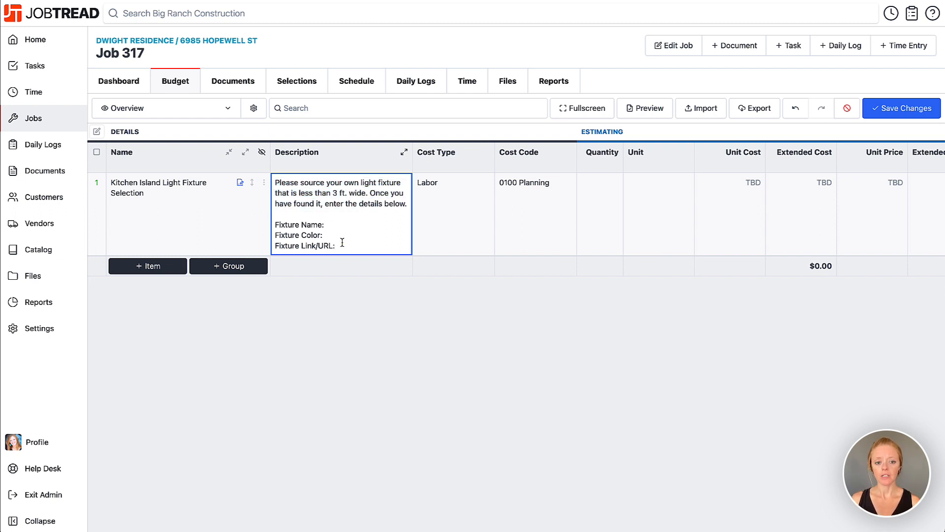
pyautogui.click(332, 226)
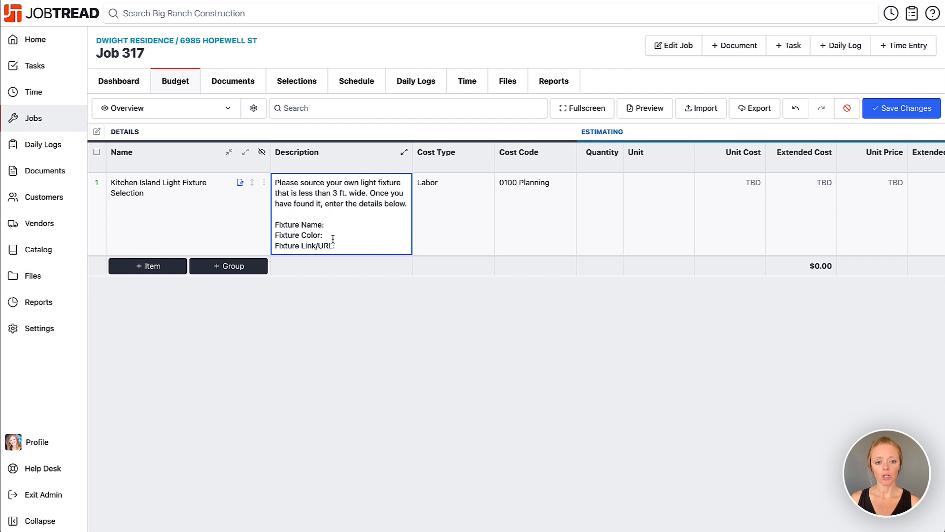
pyautogui.click(333, 237)
pyautogui.click(347, 246)
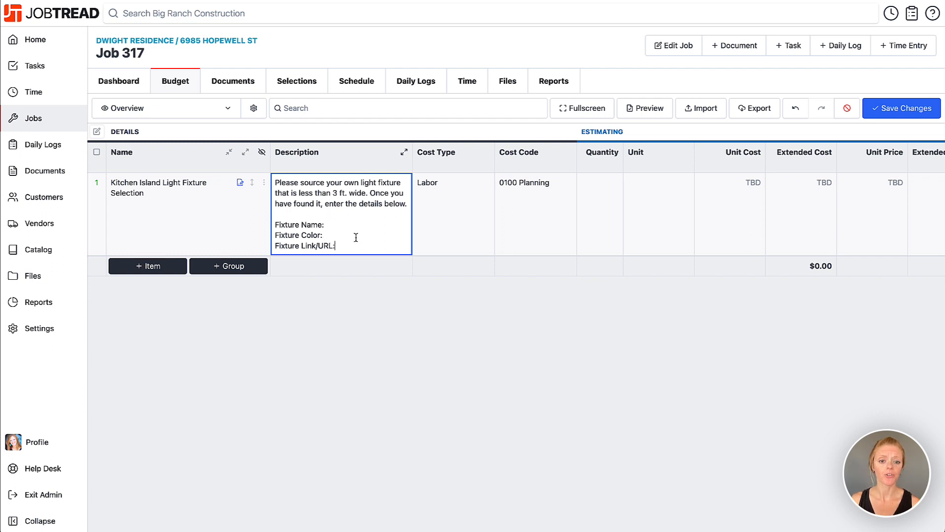
pyautogui.click(381, 287)
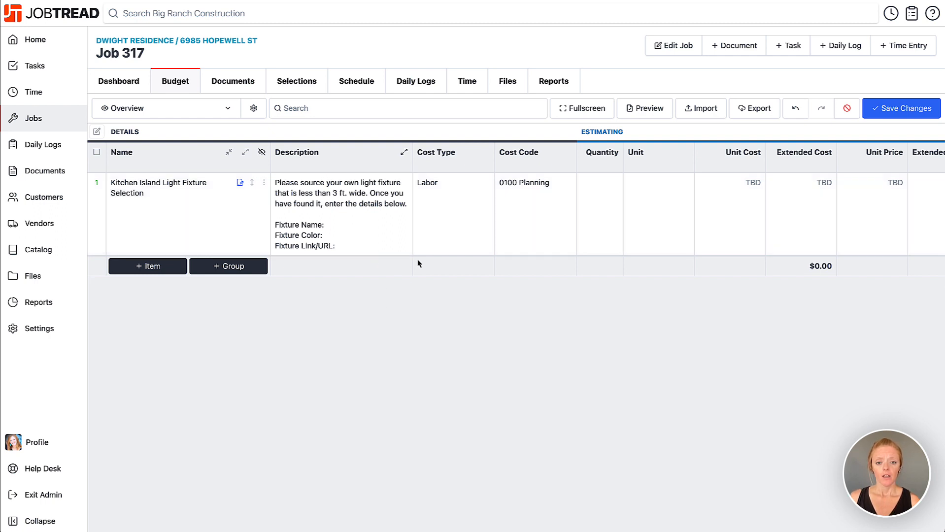
# Step: Set the Kitchen Island Light Fixture Selection's quantity to 1 and its unit to Each
pyautogui.hscroll(3, 500, 238)
pyautogui.hscroll(1, 500, 239)
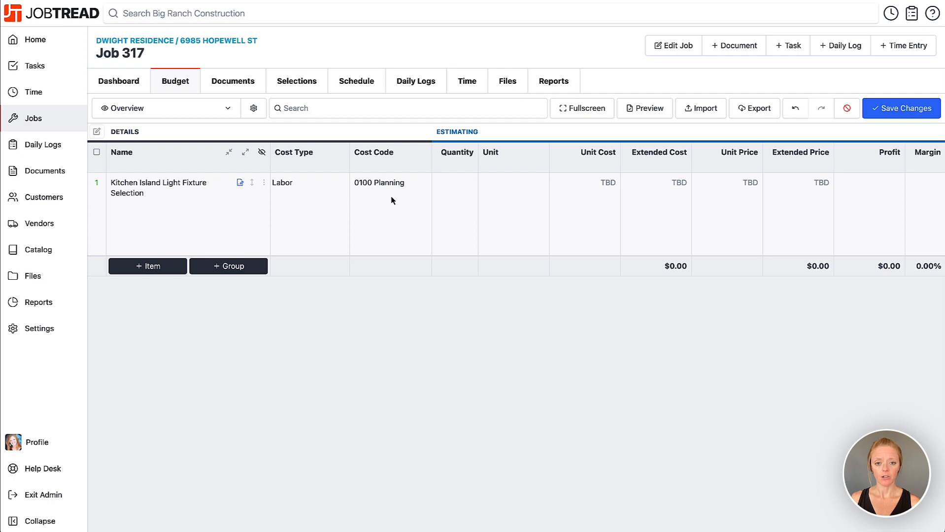
pyautogui.click(457, 184)
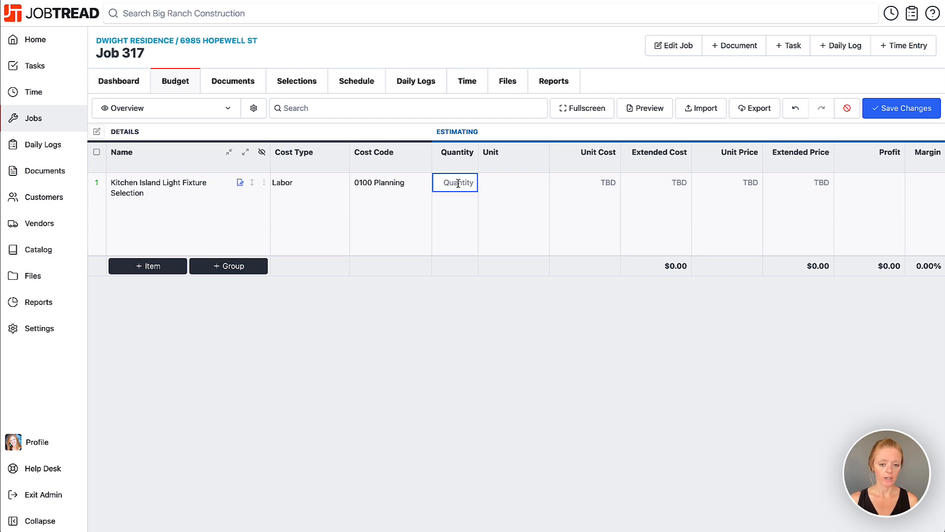
pyautogui.write('1')
pyautogui.click(498, 185)
pyautogui.click(509, 262)
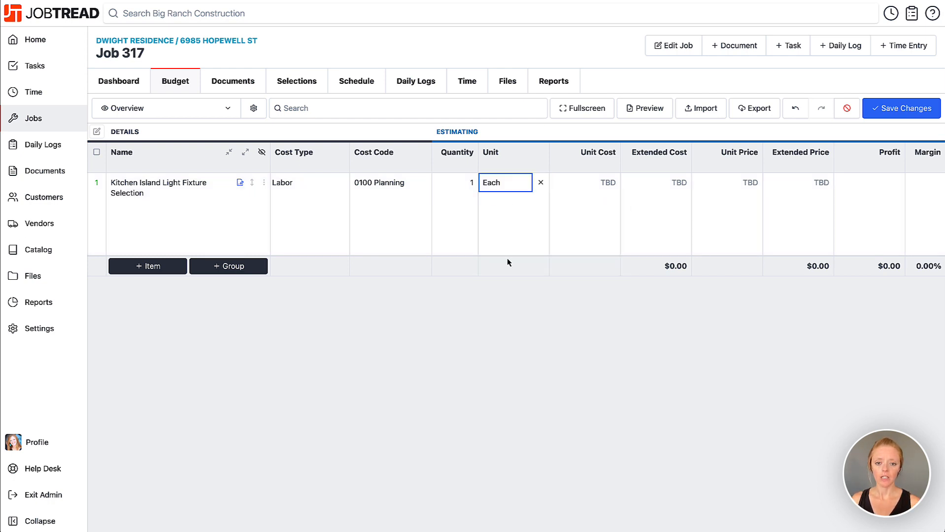
pyautogui.hscroll(4, 527, 232)
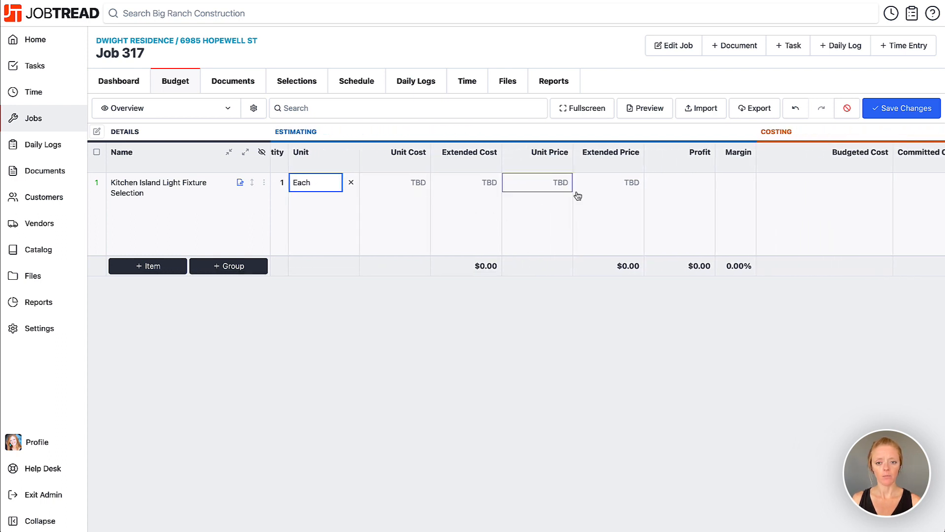
pyautogui.hscroll(-7, 449, 225)
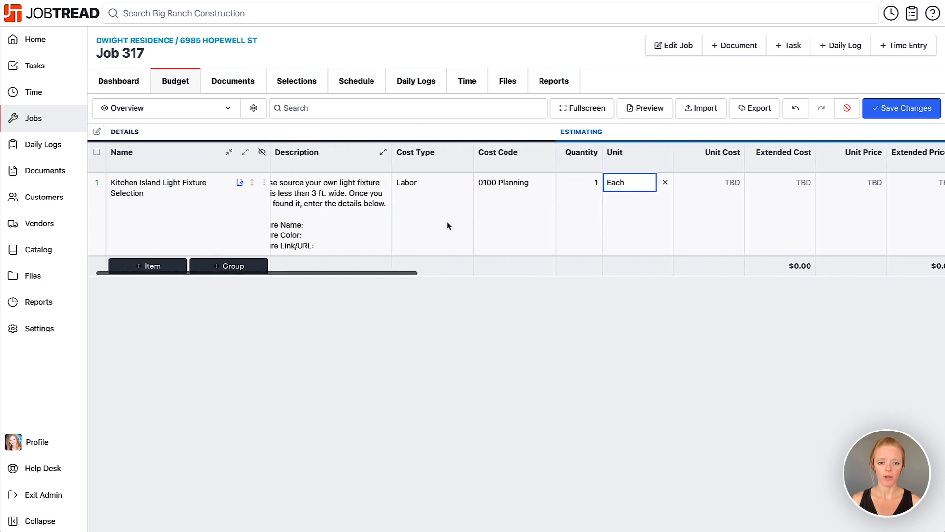
# Step: Assign the light fixture item the cost type Materials and cost code 1000 Electrical, and save the budget
pyautogui.click(449, 181)
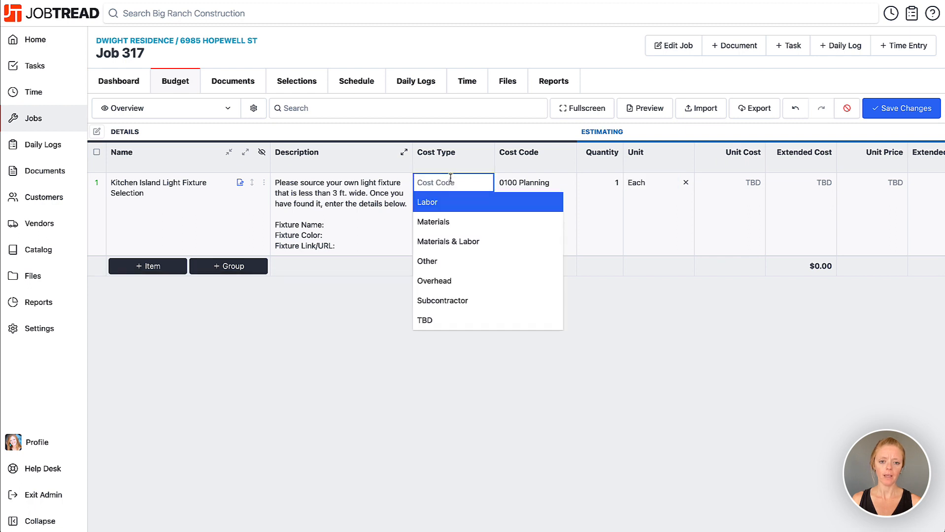
pyautogui.click(457, 223)
pyautogui.click(520, 183)
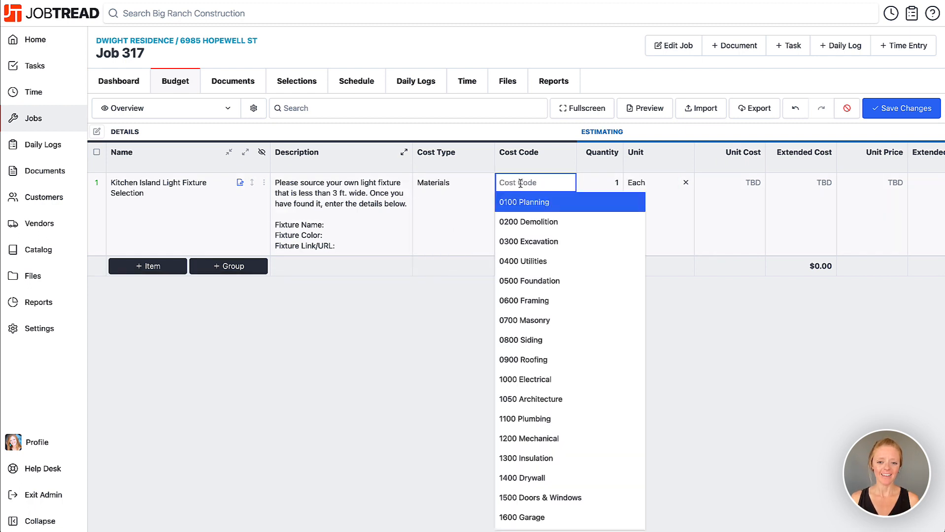
pyautogui.write('electri')
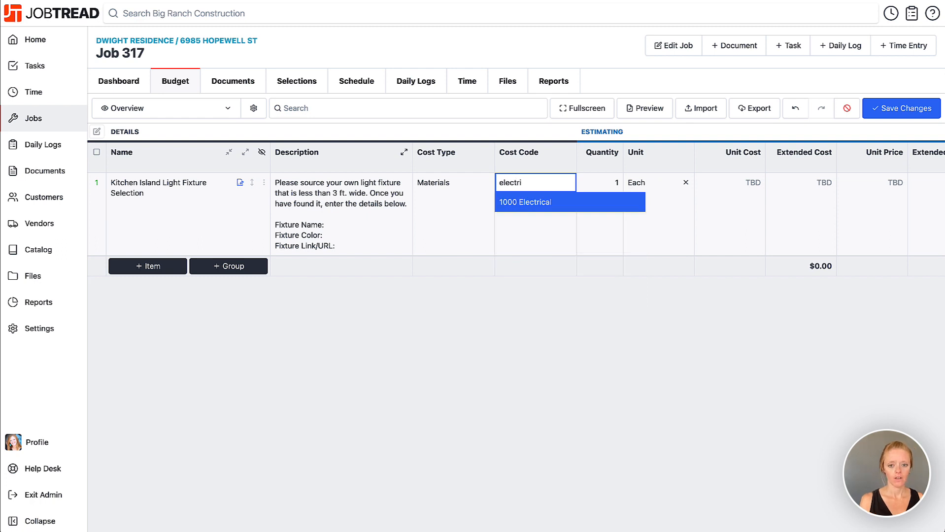
pyautogui.click(541, 205)
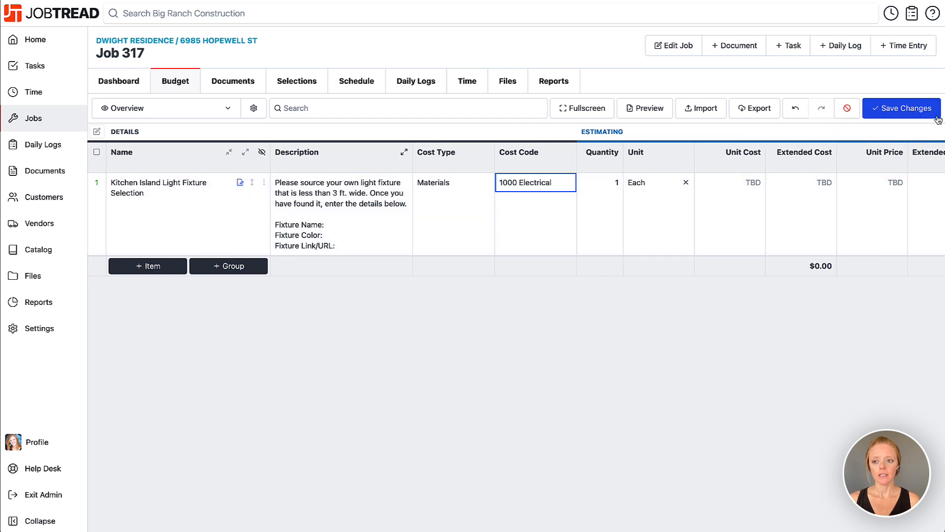
pyautogui.click(902, 108)
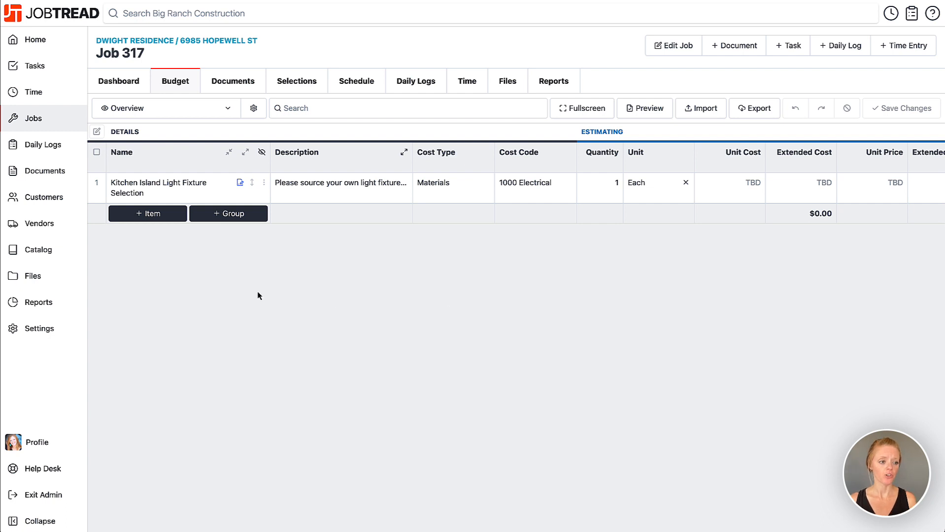
# Step: Add the existing catalog item Cabinet Hardware Selection to the budget and set its quantity to 1
pyautogui.click(158, 217)
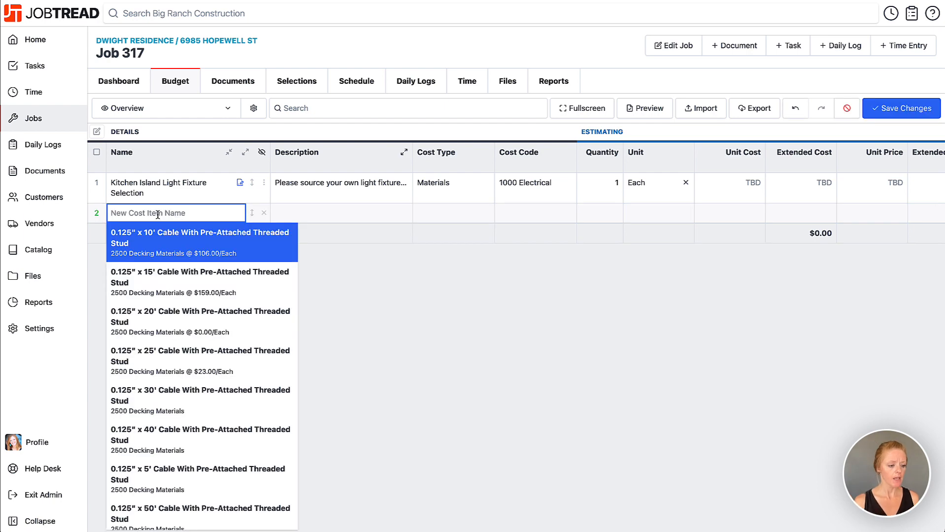
pyautogui.write('Cabinet ')
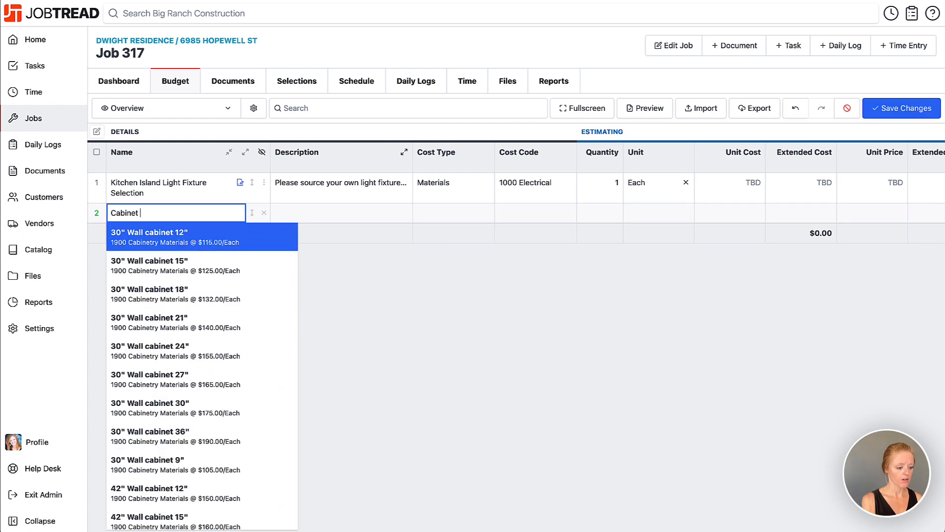
pyautogui.write('hardware')
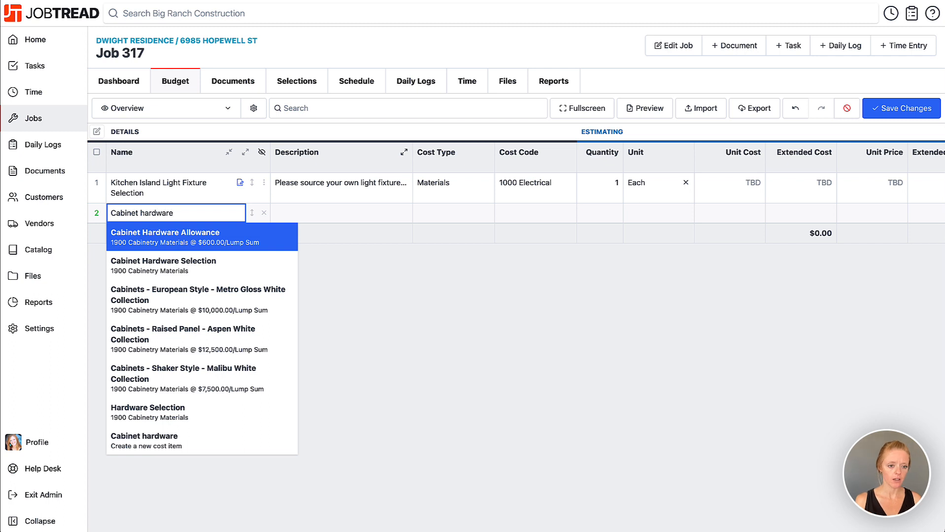
pyautogui.click(190, 270)
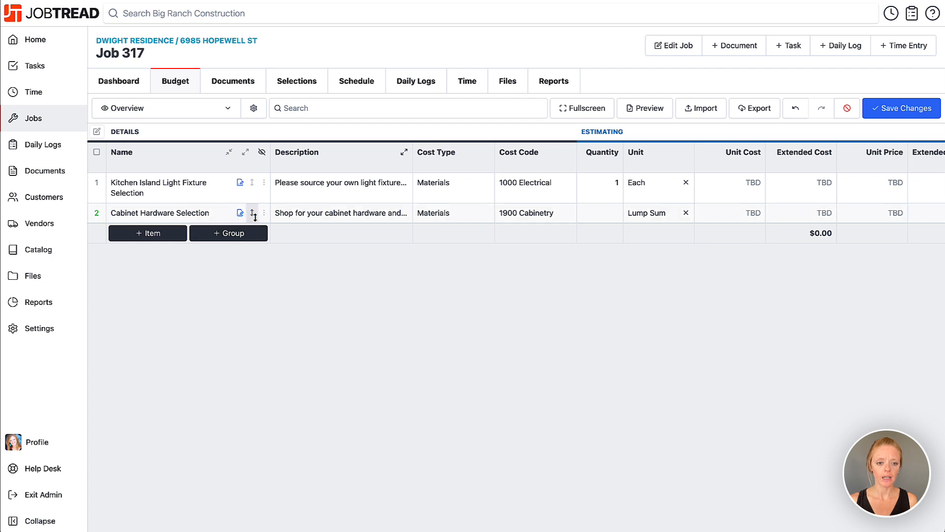
pyautogui.click(272, 222)
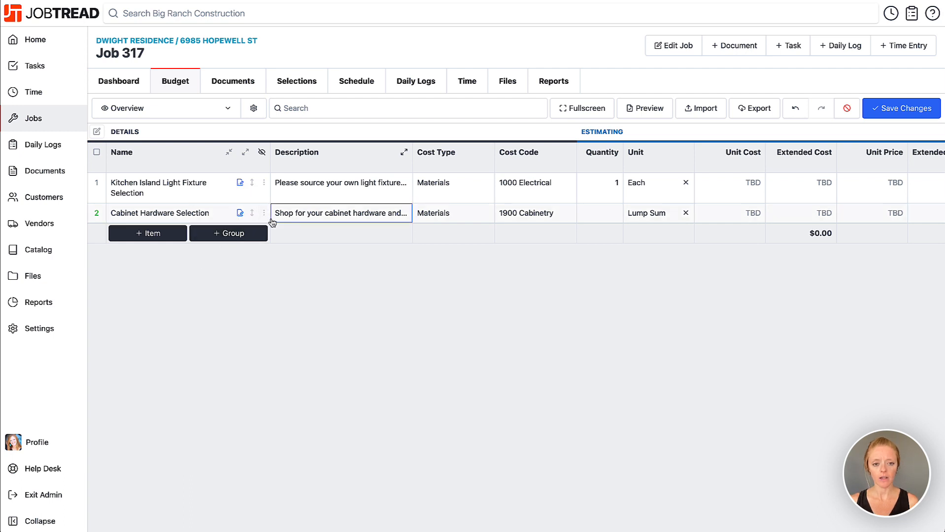
pyautogui.click(593, 214)
pyautogui.write('1')
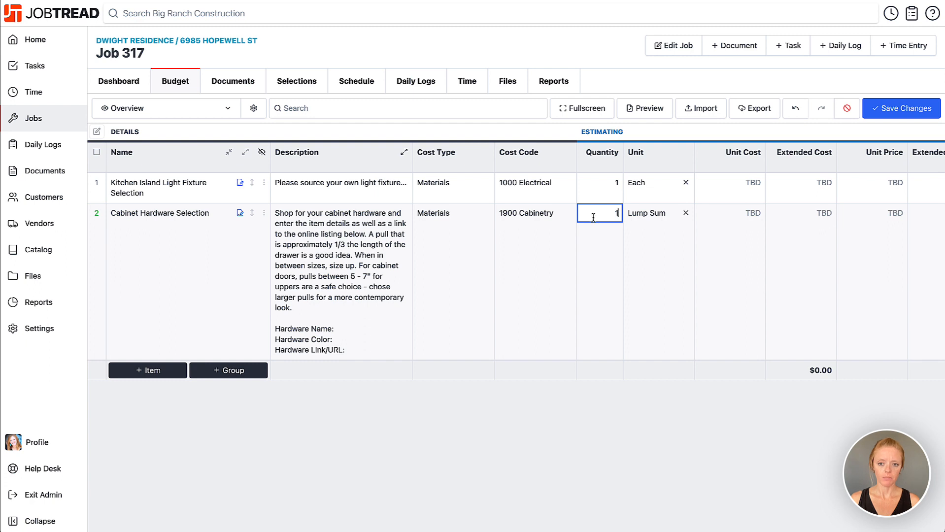
pyautogui.hscroll(5, 593, 218)
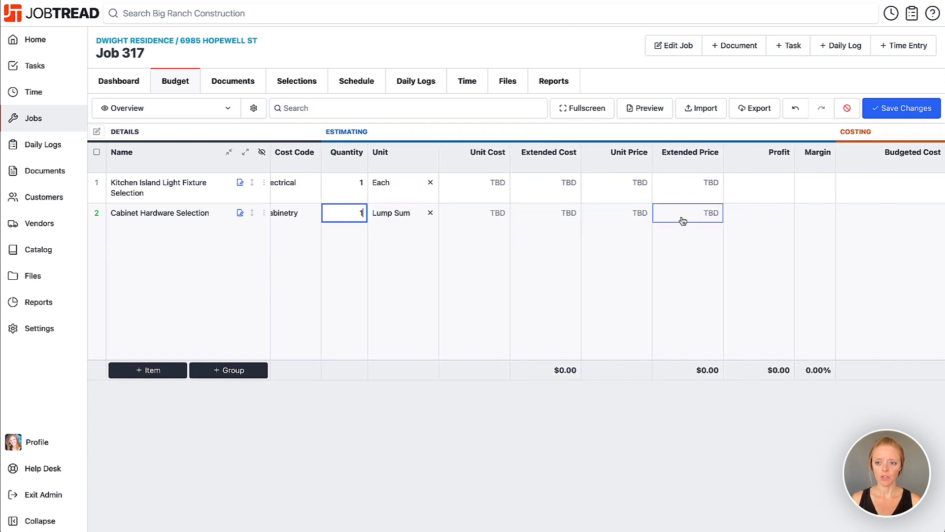
pyautogui.hscroll(-5, 622, 221)
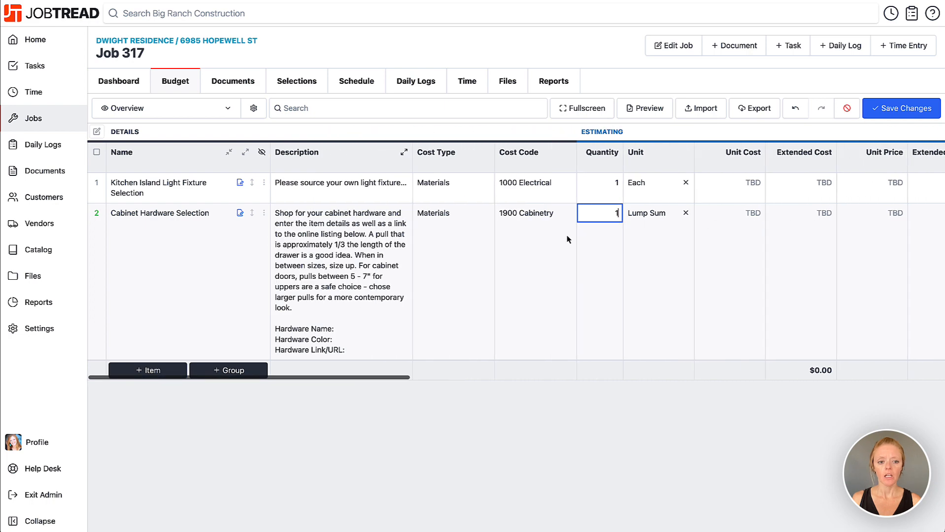
# Step: Open the Cabinet Hardware Selection's details and examine its customer write-in settings
pyautogui.click(264, 213)
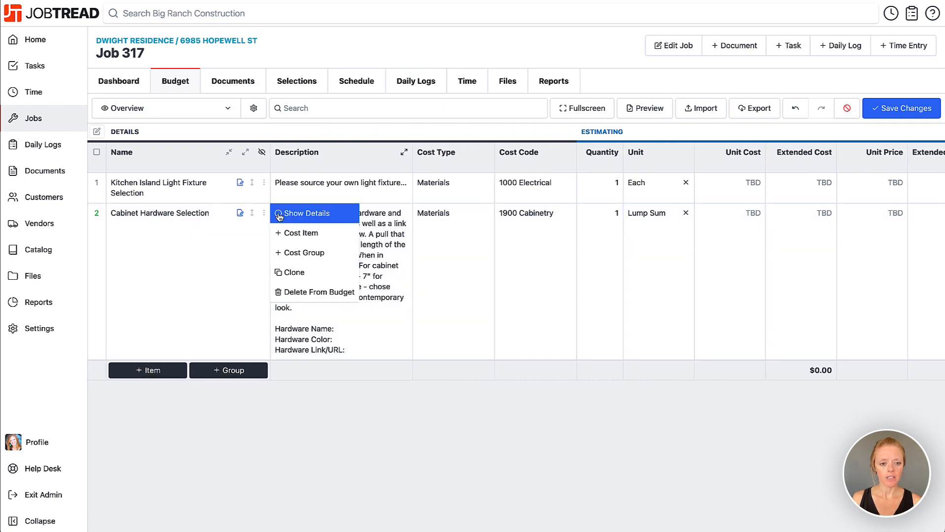
pyautogui.click(292, 213)
pyautogui.scroll(-4, 767, 382)
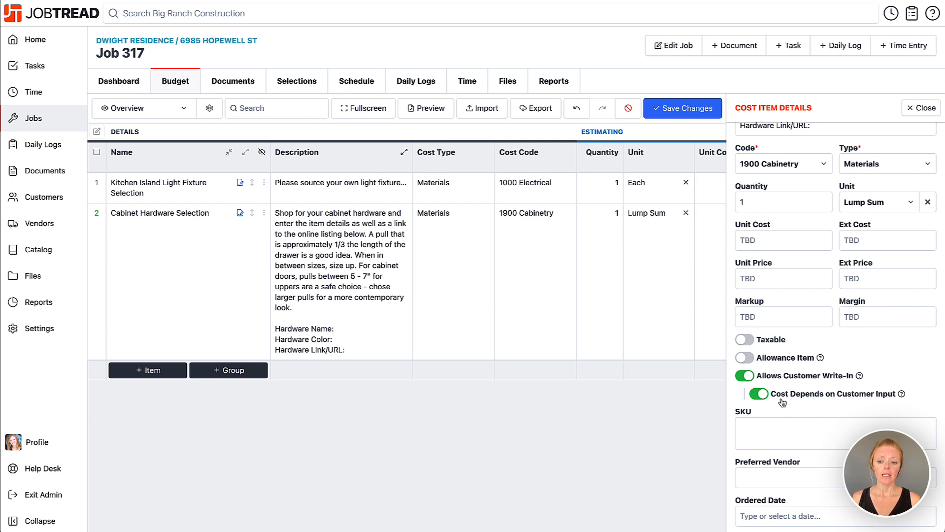
# Step: Try unit costs of 40 and 0 with Cost Depends on Customer Input turned off, and turn that option back on
pyautogui.click(763, 396)
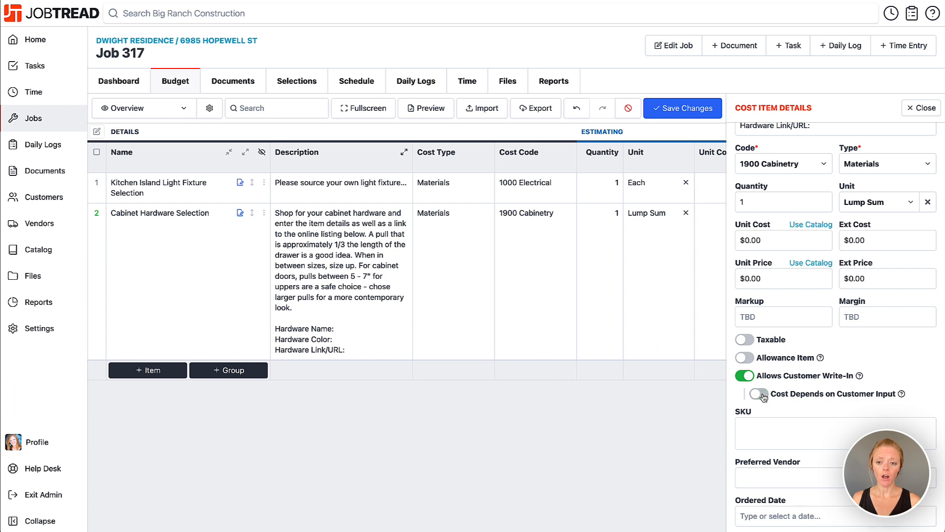
pyautogui.click(737, 246)
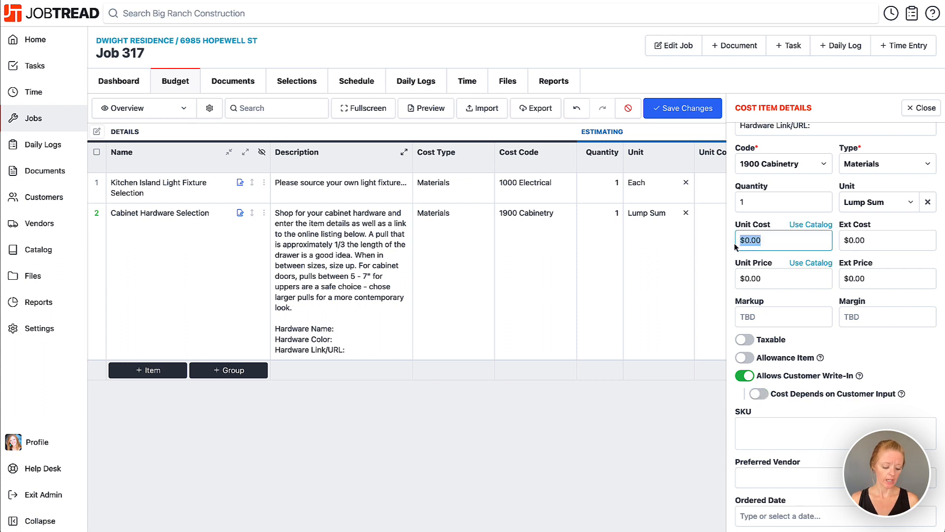
pyautogui.write('40')
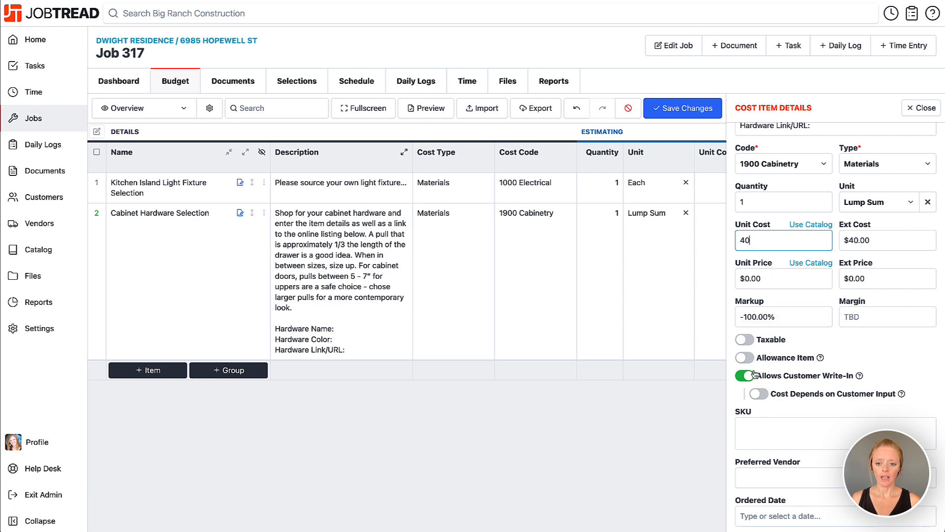
pyautogui.press('BackSpace')
pyautogui.press('BackSpace')
pyautogui.write('0')
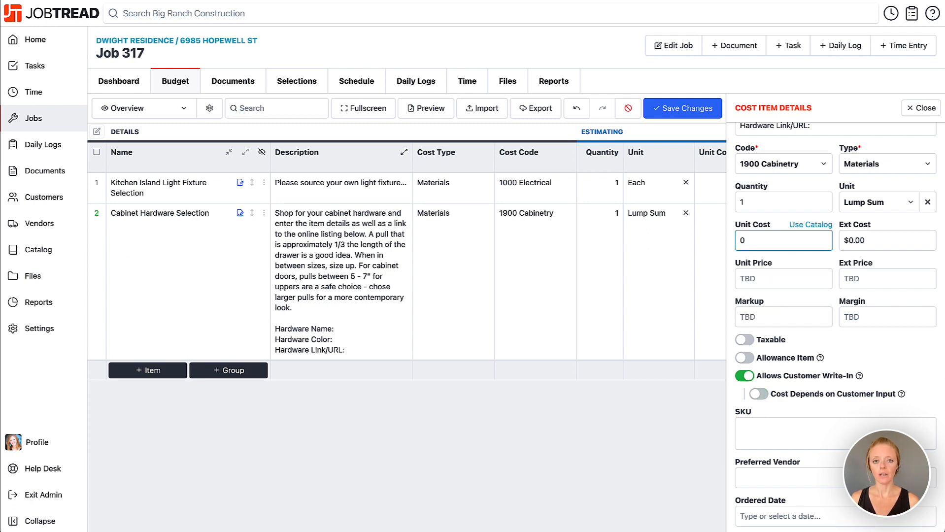
pyautogui.click(761, 397)
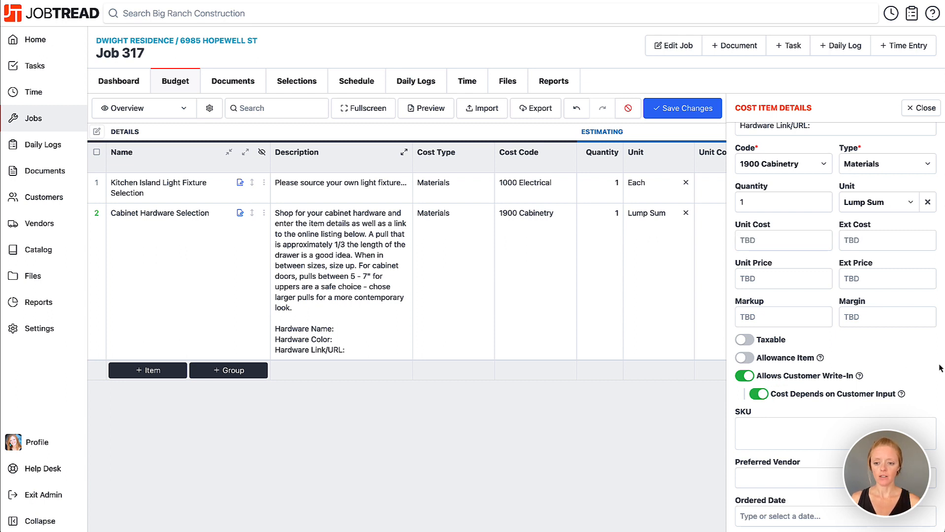
# Step: Close the Cabinet Hardware Selection's details and save the budget changes
pyautogui.click(922, 108)
pyautogui.click(923, 113)
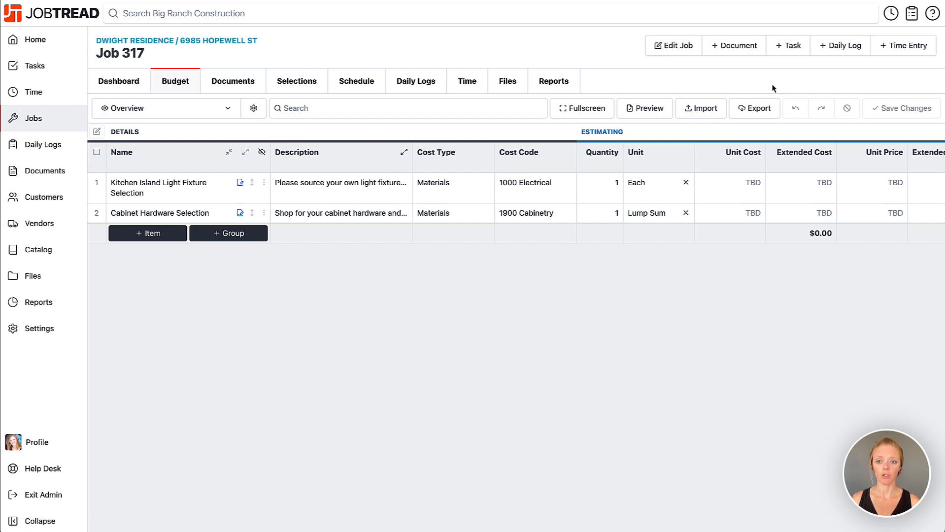
# Step: Create a proposal for Job 317 that includes the Kitchen Island Light Fixture Selection and Cabinet Hardware Selection items
pyautogui.click(715, 52)
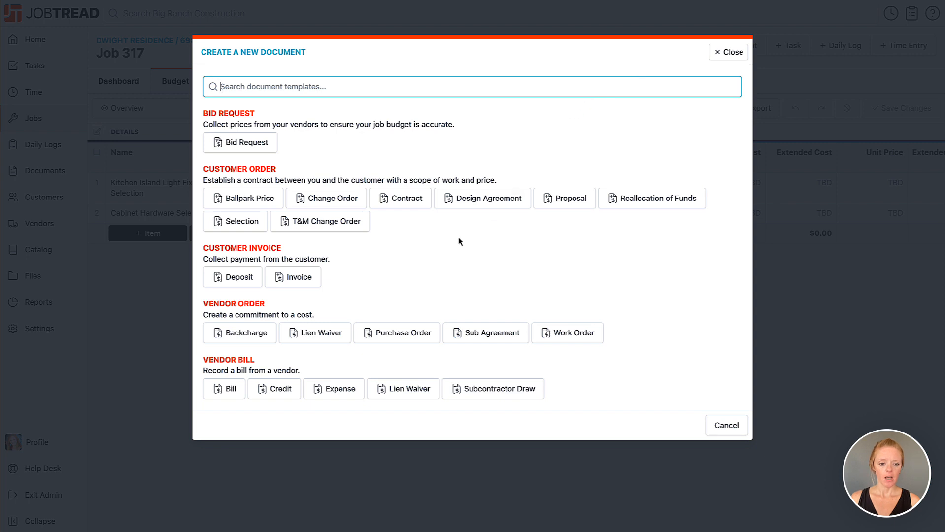
pyautogui.click(557, 201)
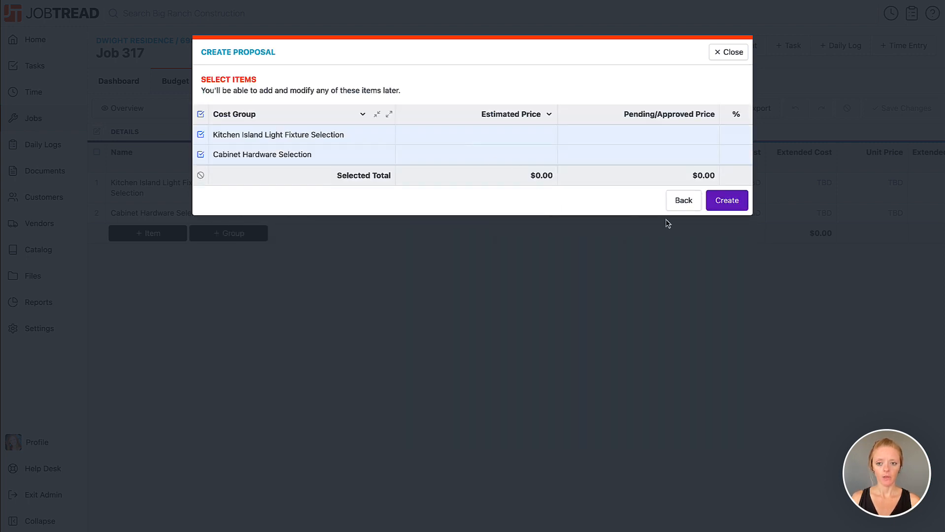
pyautogui.click(726, 201)
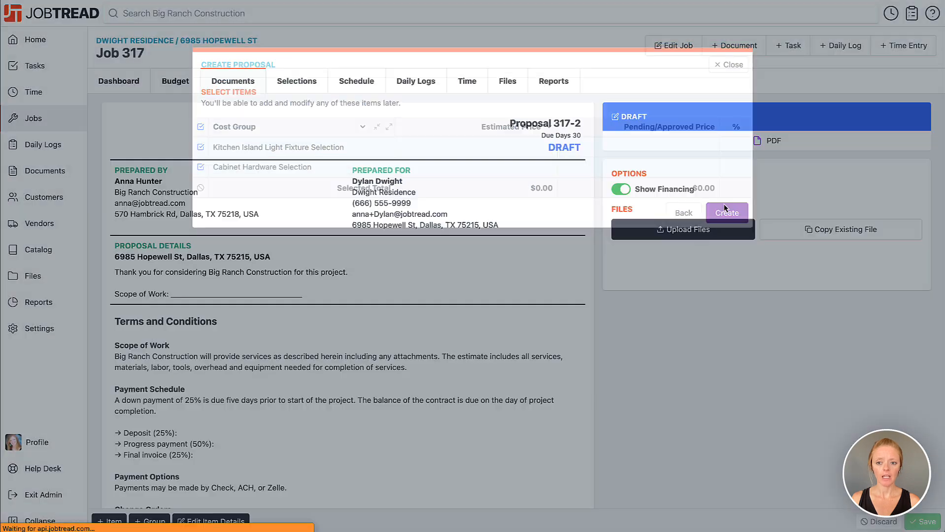
# Step: Review the draft proposal's write-in items and send it to the customer with the signature requirement and default email message
pyautogui.scroll(-2, 538, 307)
pyautogui.scroll(-2, 538, 306)
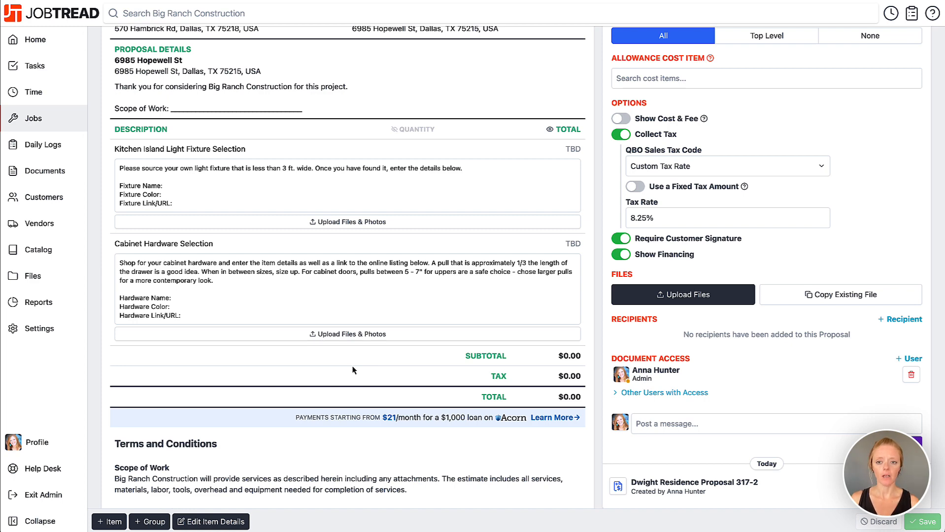
pyautogui.scroll(3, 352, 369)
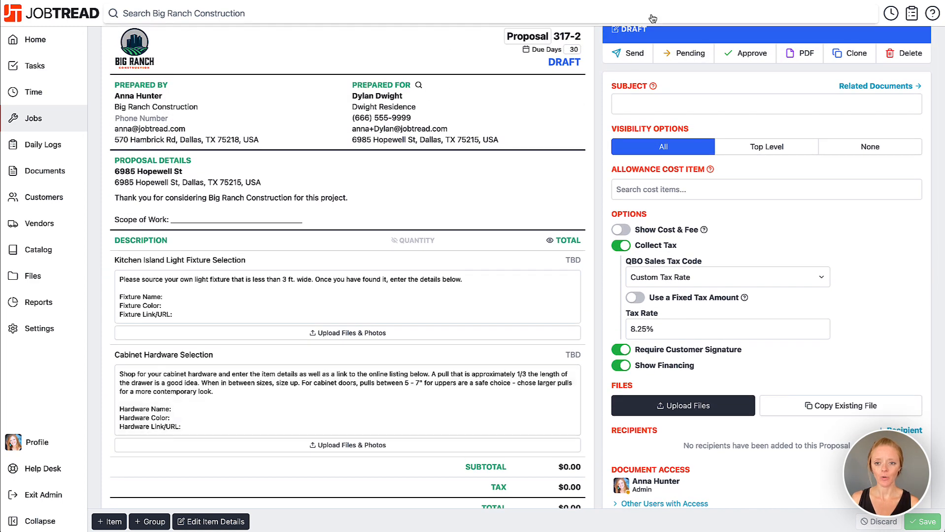
pyautogui.click(633, 55)
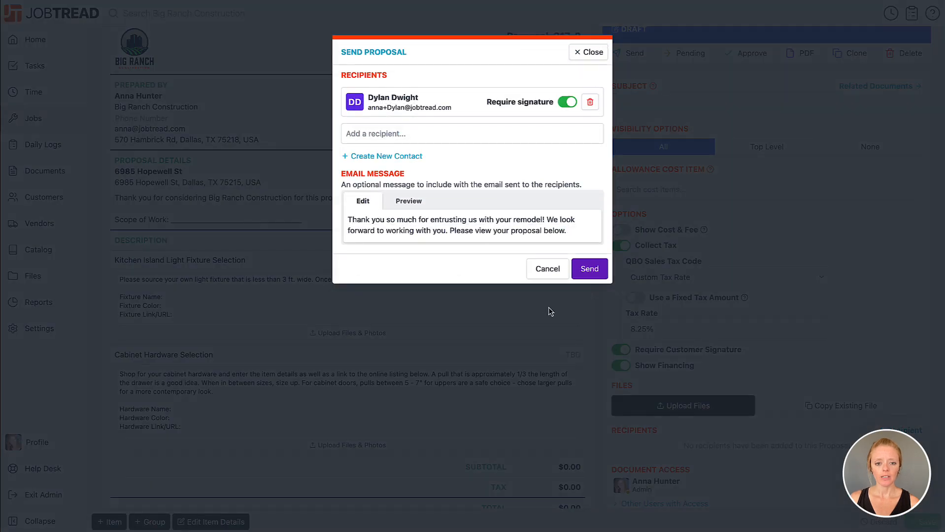
pyautogui.click(594, 276)
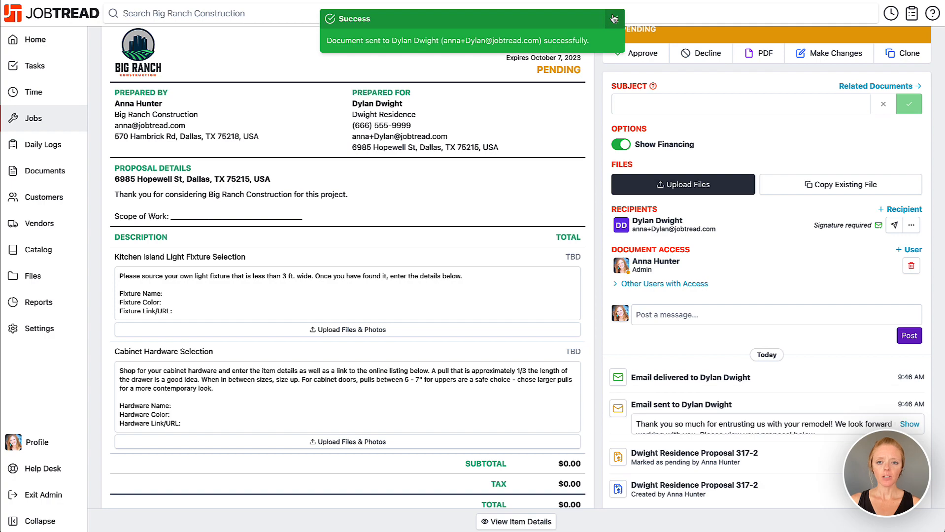
pyautogui.click(614, 19)
pyautogui.scroll(3, 617, 143)
pyautogui.scroll(-3, 616, 148)
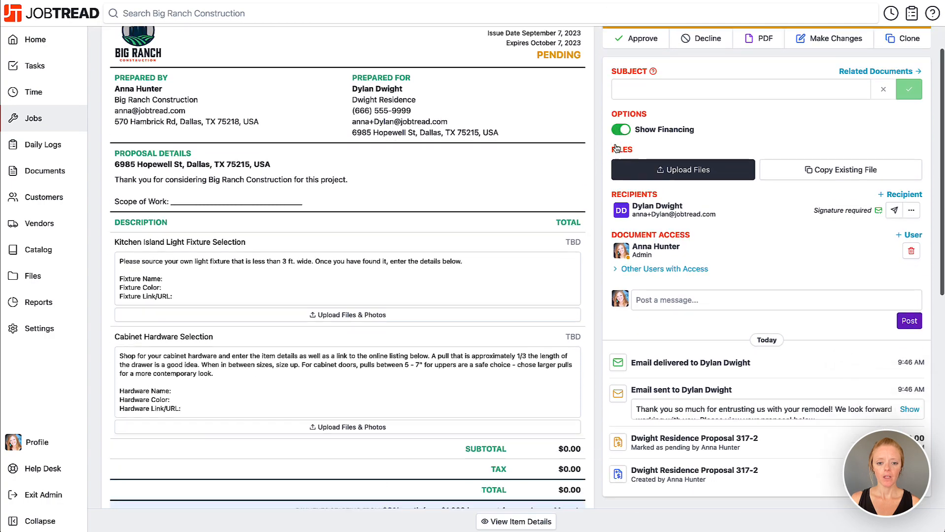
pyautogui.scroll(-3, 616, 147)
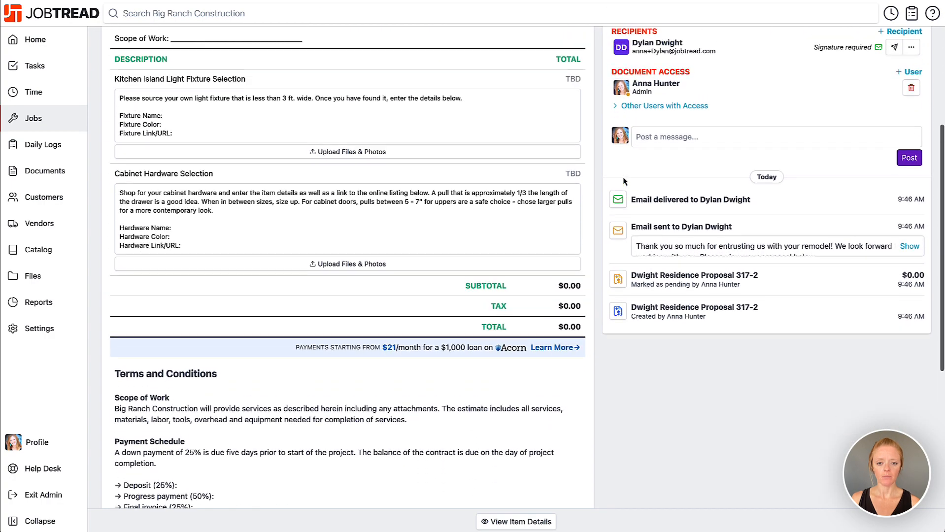
pyautogui.scroll(4, 624, 181)
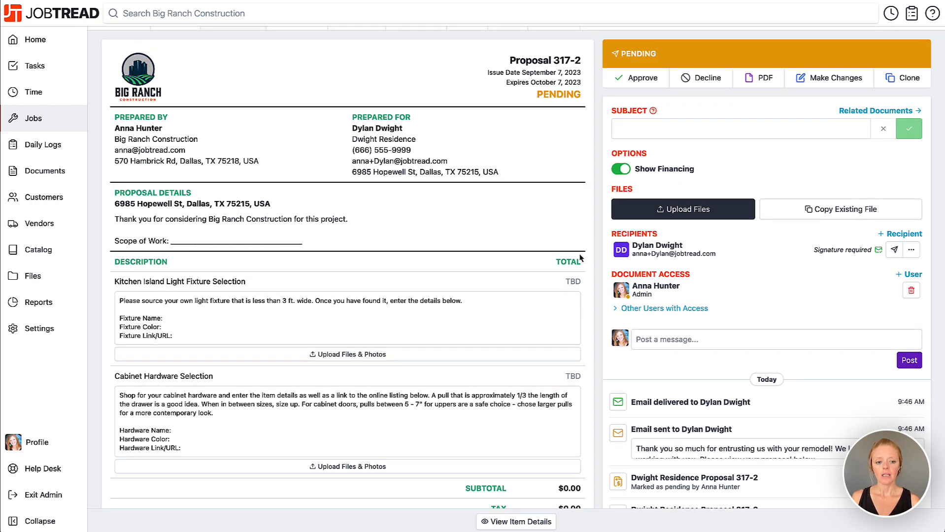
pyautogui.click(215, 317)
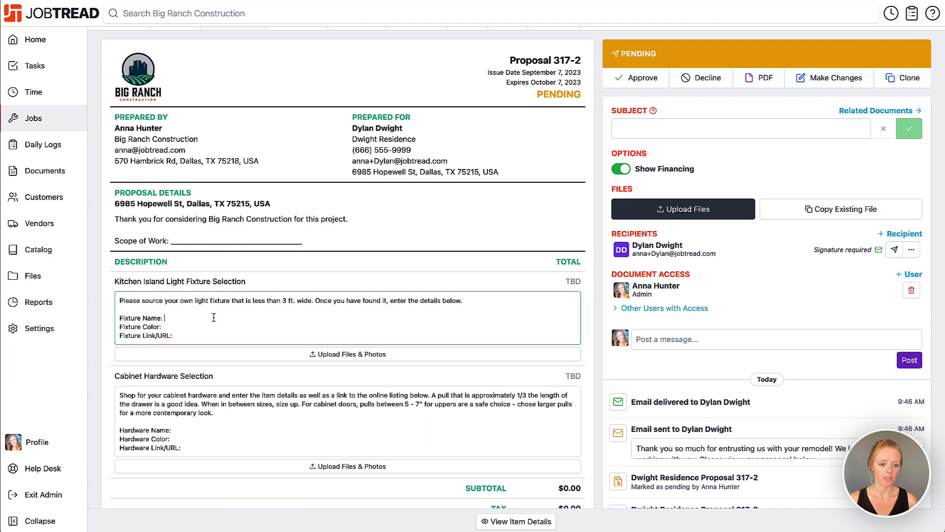
pyautogui.write('Pendant')
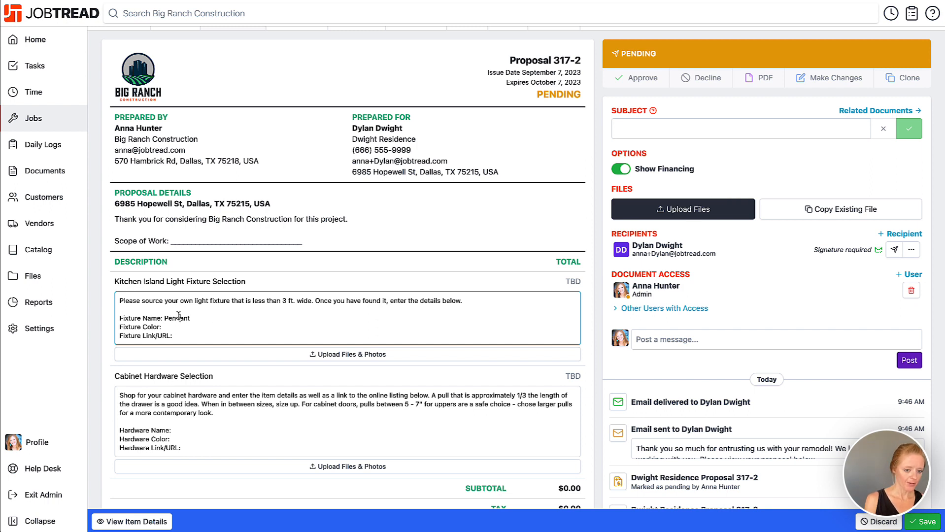
pyautogui.write('Bro')
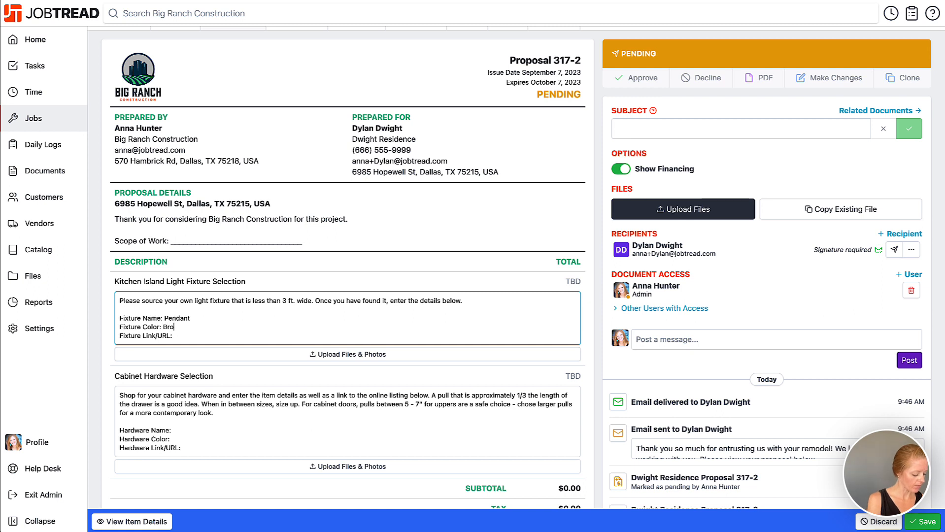
pyautogui.write('nze')
pyautogui.click(189, 339)
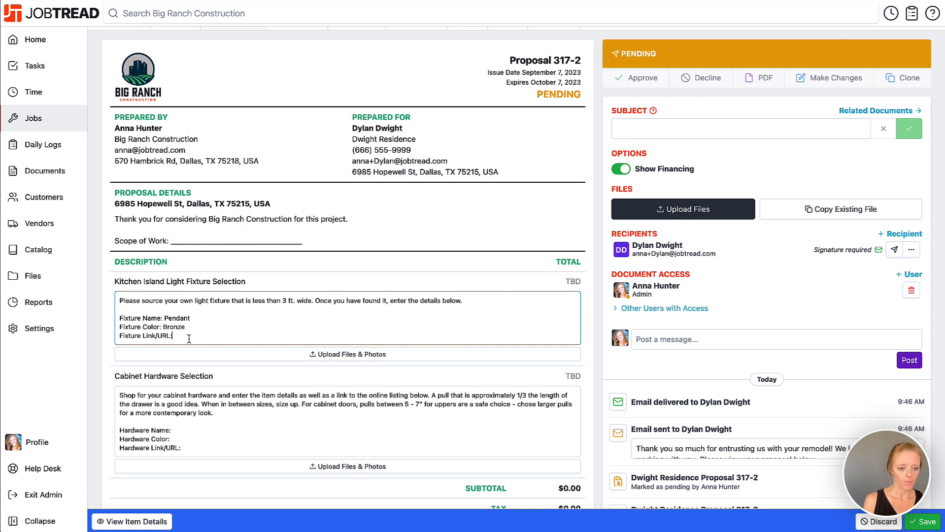
pyautogui.write('www')
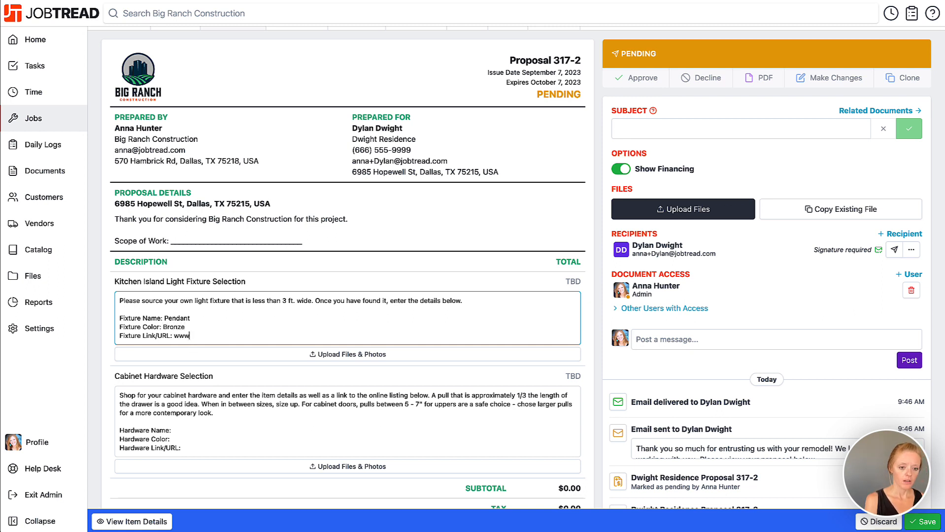
pyautogui.write('.adfoiasjdfasdf')
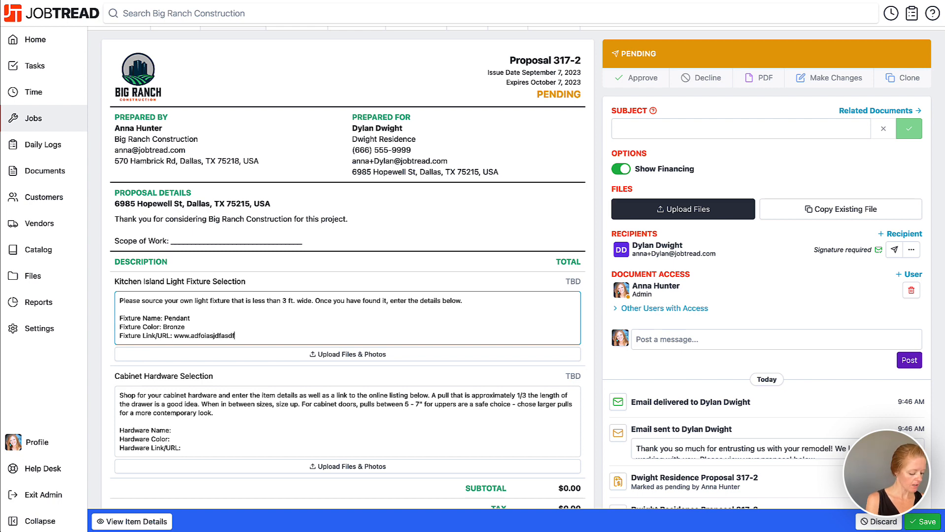
pyautogui.write('.com')
pyautogui.scroll(-2, 345, 295)
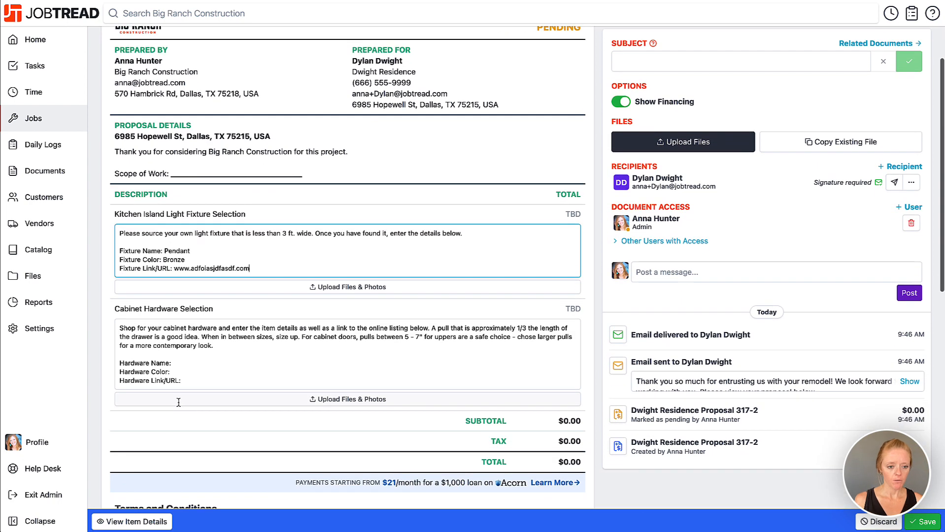
pyautogui.click(191, 363)
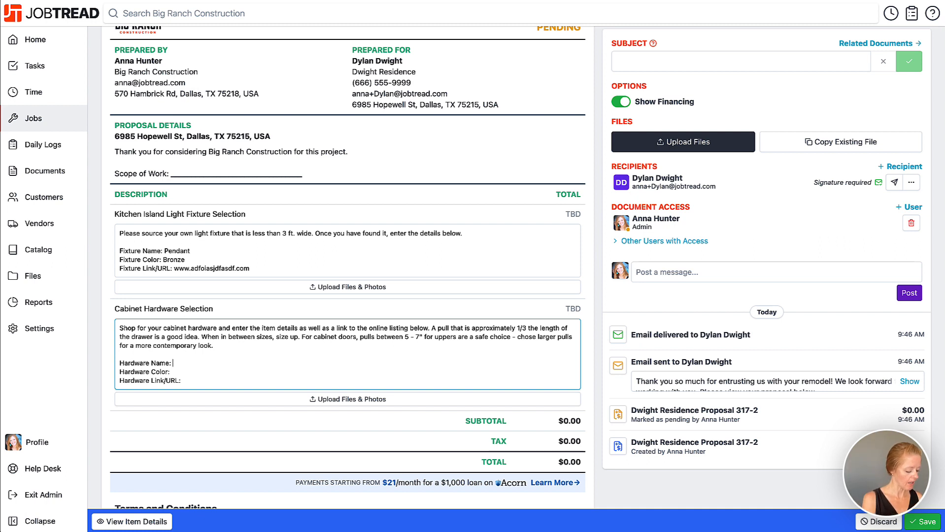
pyautogui.write('Horizonta')
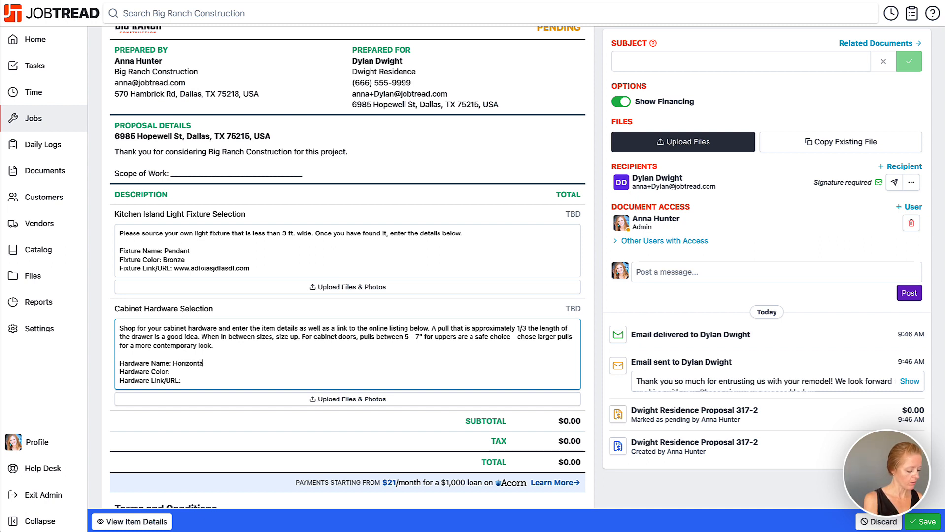
pyautogui.write(' Pulls')
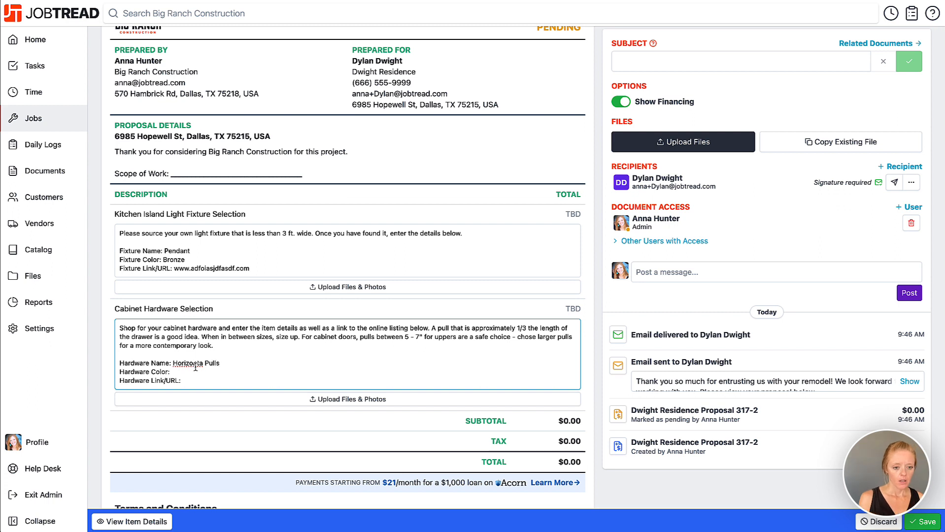
pyautogui.click(202, 363)
pyautogui.write('l')
pyautogui.click(198, 374)
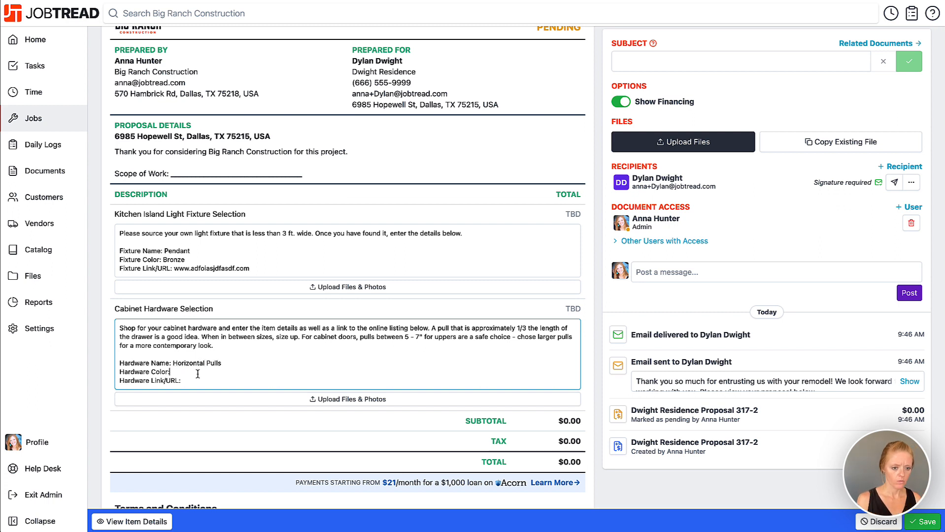
pyautogui.write('Bronze')
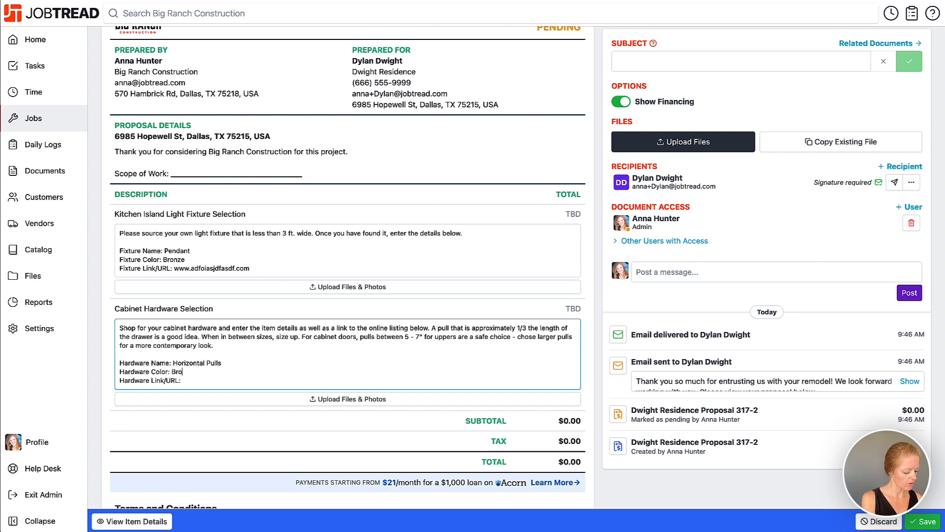
pyautogui.click(197, 380)
pyautogui.write('w')
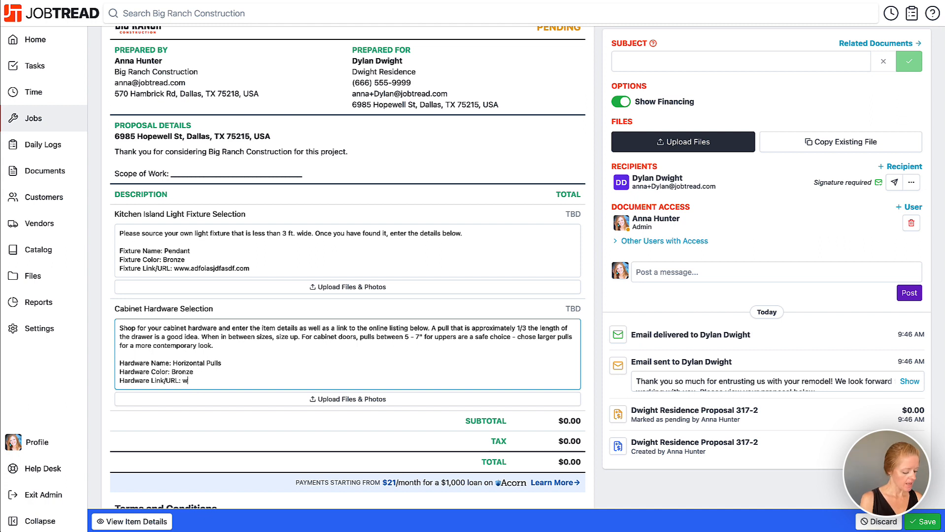
pyautogui.write('ww.asdfkajsdf')
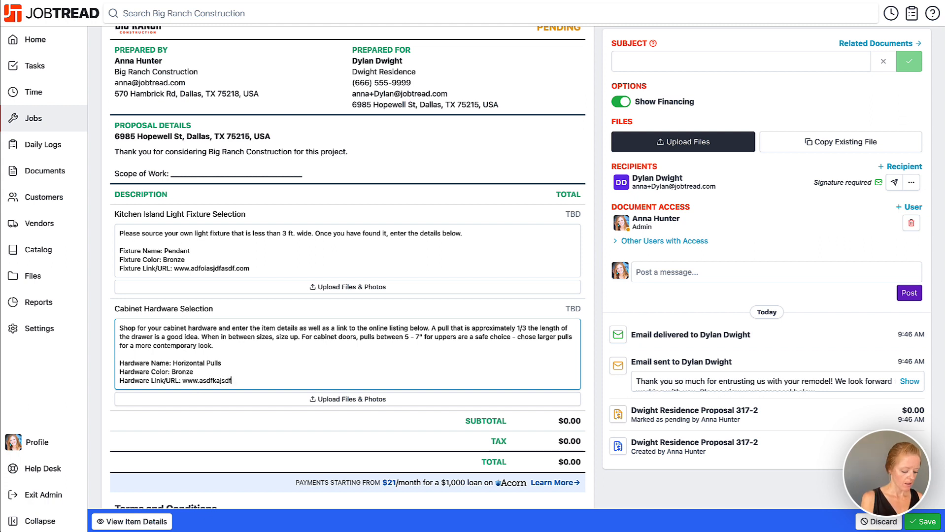
pyautogui.write('.com')
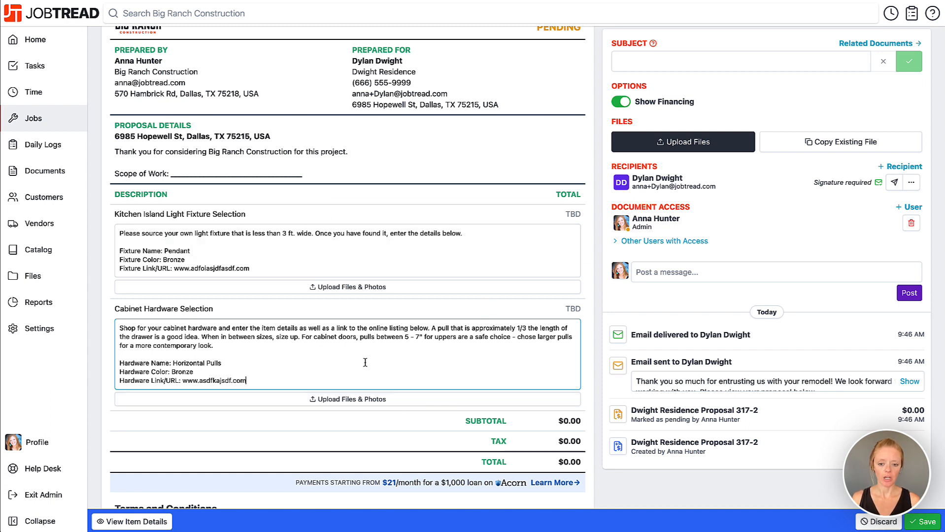
# Step: Submit the customer selections with the message "I've made my selections."
pyautogui.scroll(-10, 365, 362)
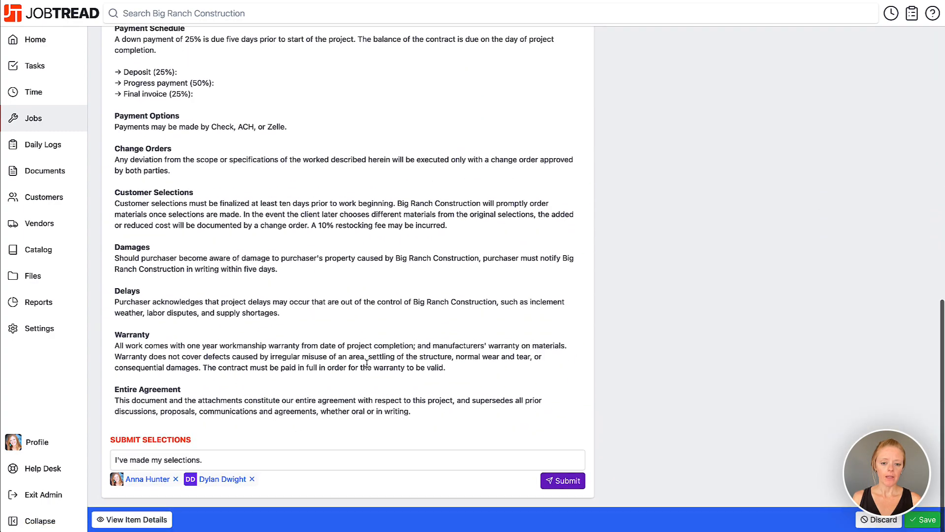
pyautogui.click(201, 463)
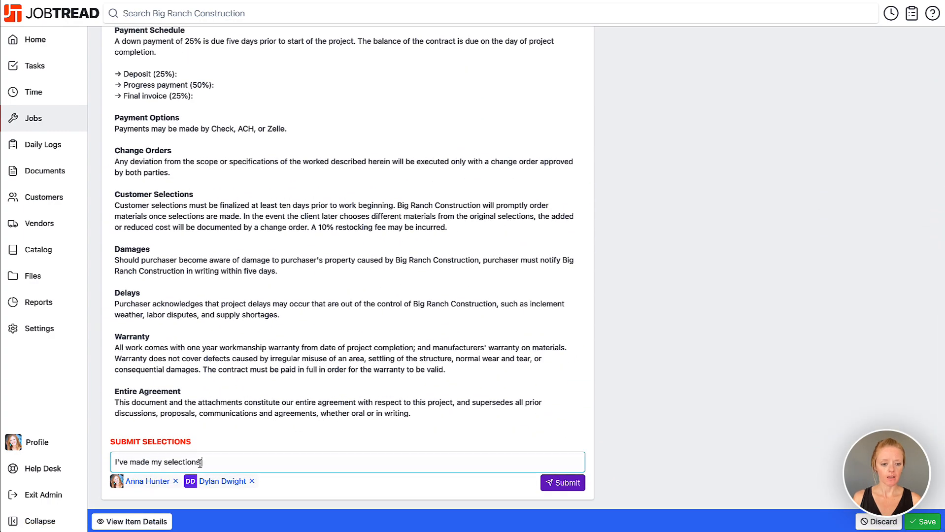
pyautogui.moveTo(201, 463); pyautogui.dragTo(114, 463)
pyautogui.click(115, 463)
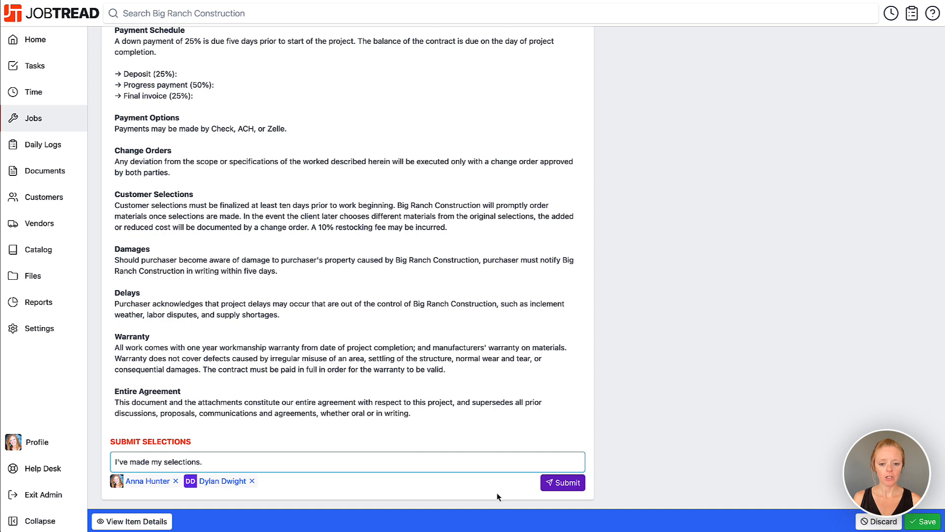
pyautogui.click(552, 485)
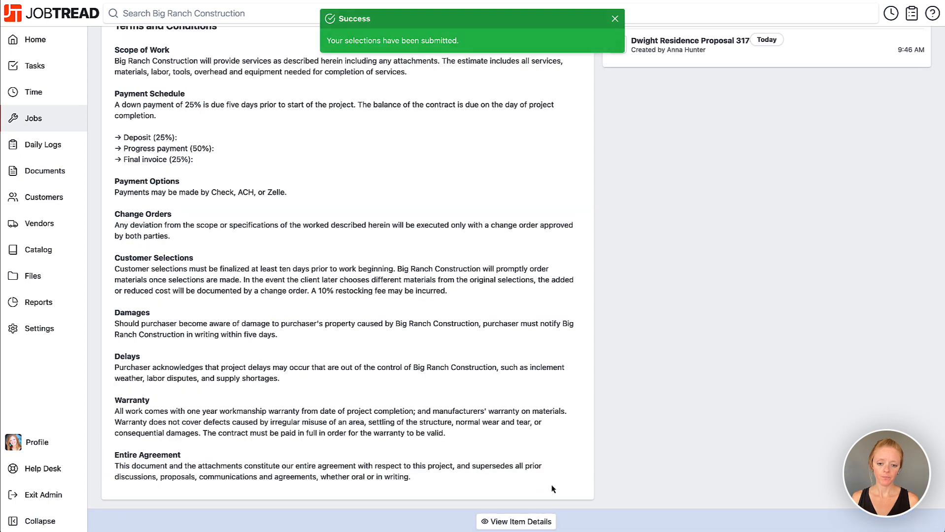
# Step: Price the submitted Kitchen Island Light Fixture Selection in the proposal with a unit cost of 950 and save it
pyautogui.scroll(5, 556, 486)
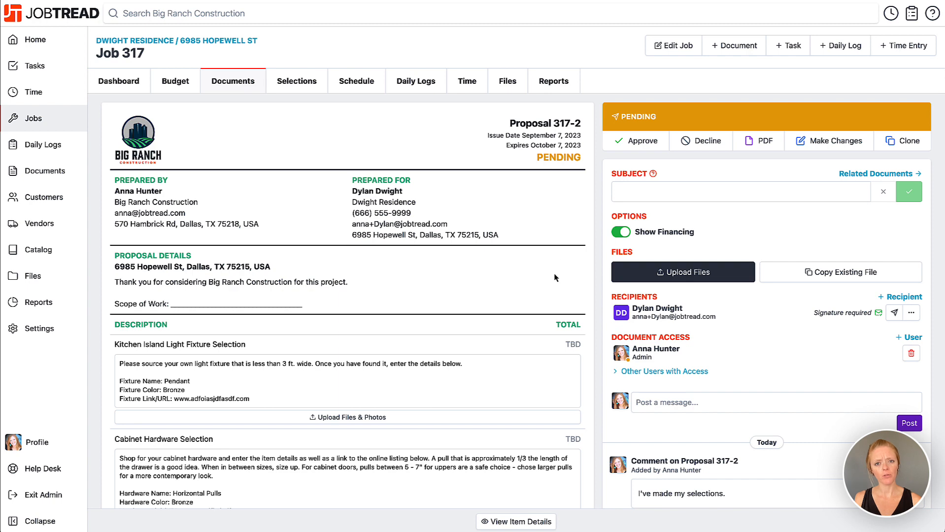
pyautogui.scroll(-2, 555, 278)
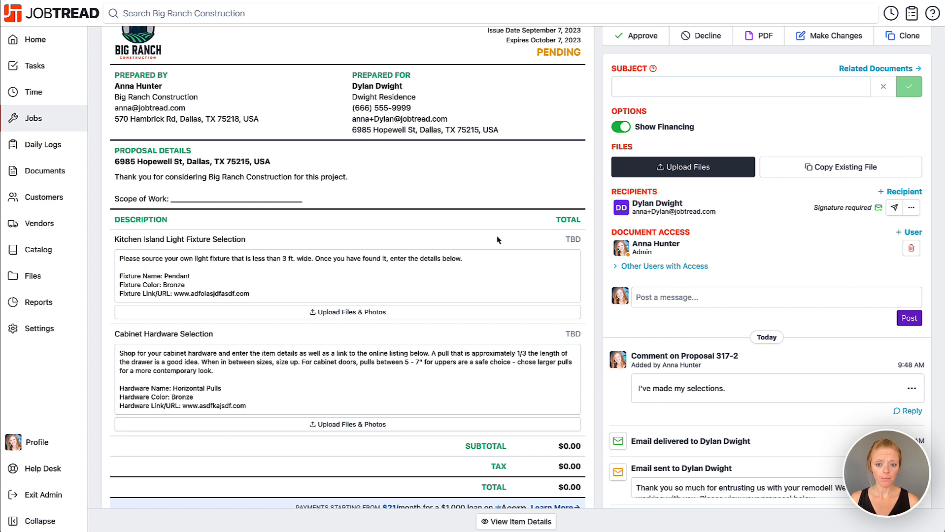
pyautogui.click(572, 241)
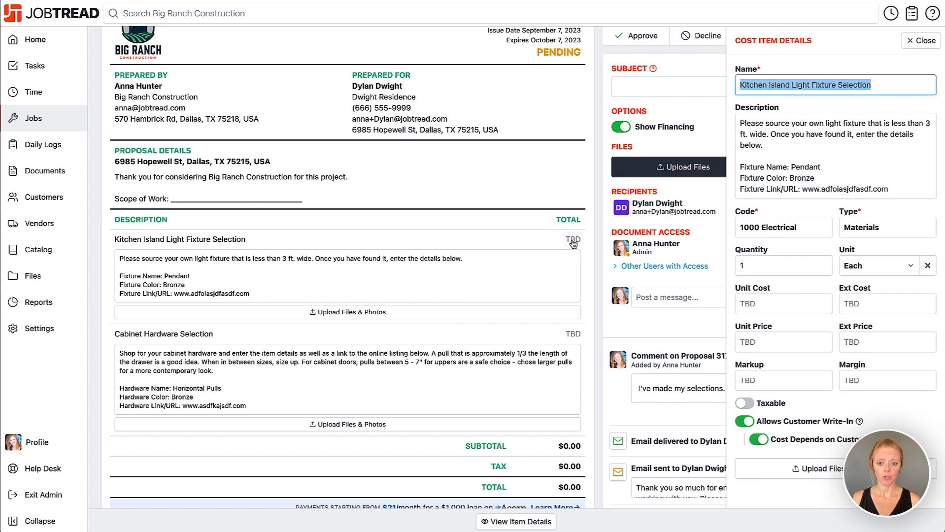
pyautogui.click(778, 303)
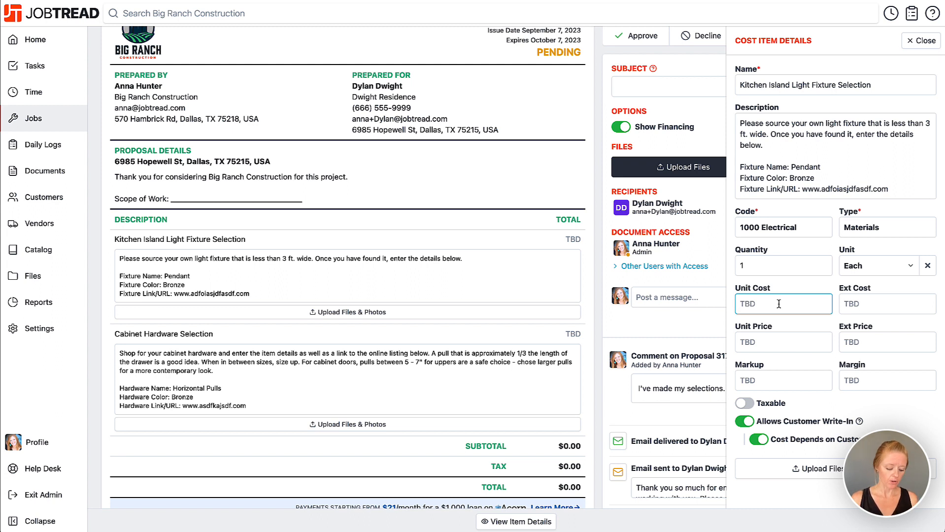
pyautogui.write('950')
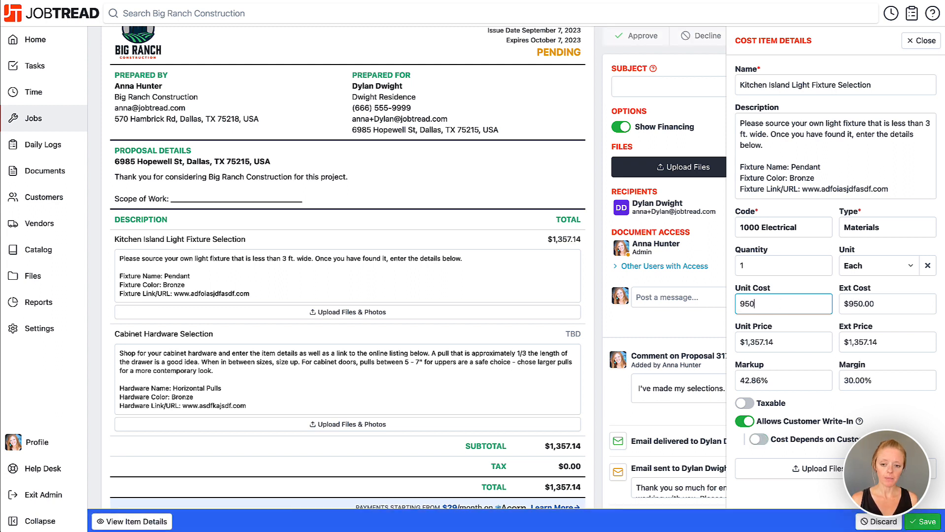
pyautogui.click(843, 380)
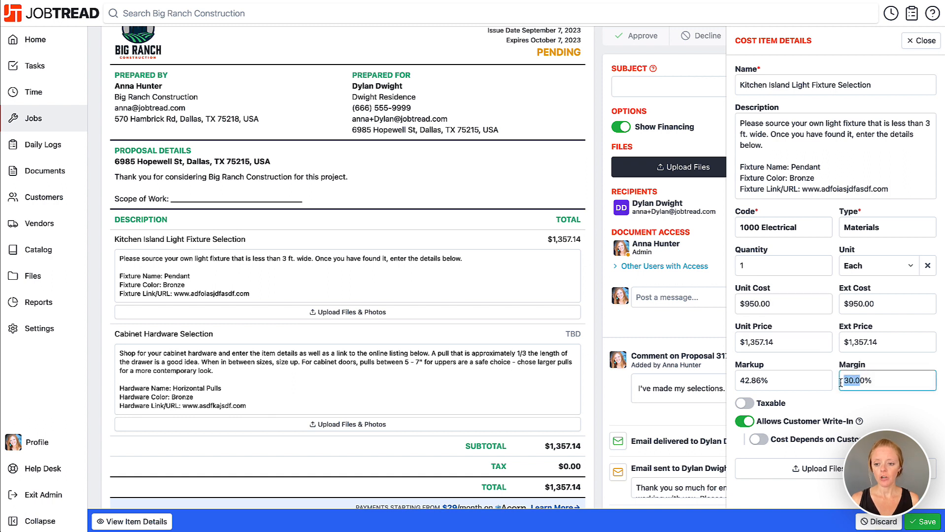
pyautogui.click(842, 380)
pyautogui.moveTo(785, 343); pyautogui.dragTo(734, 344)
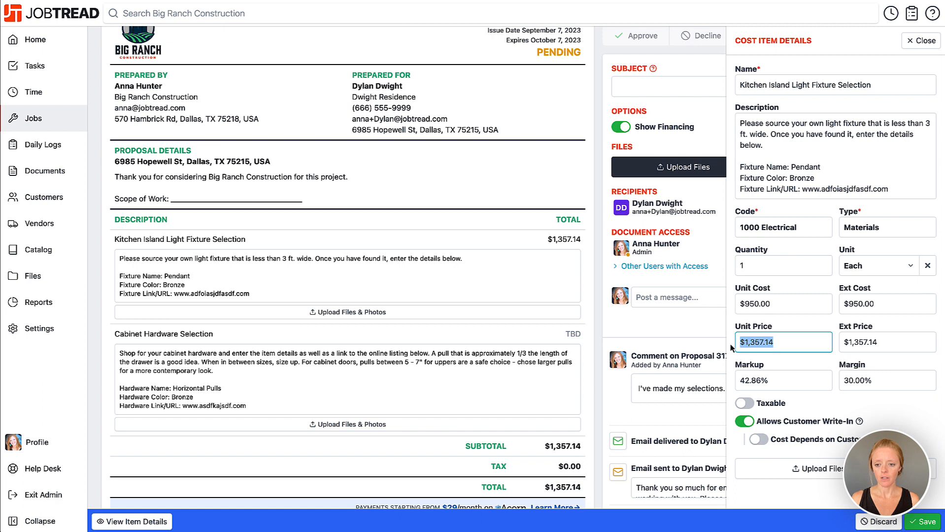
pyautogui.click(779, 344)
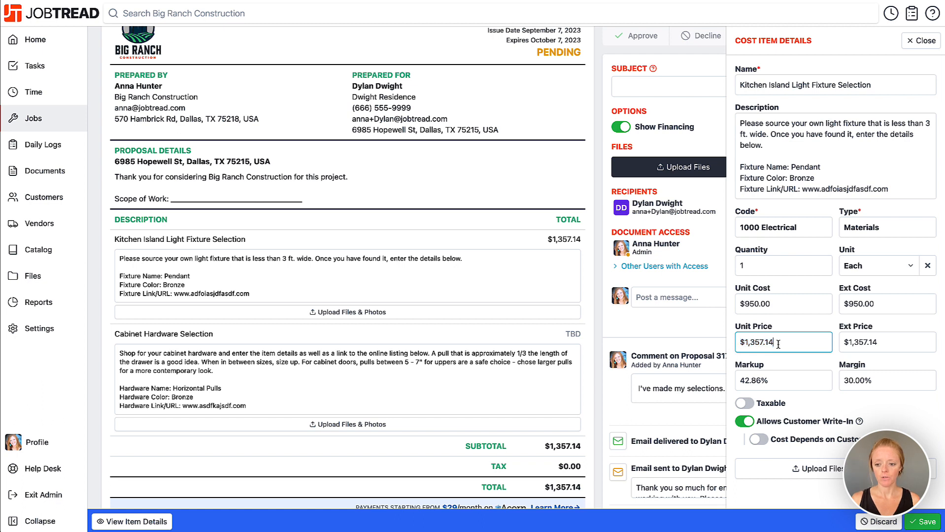
pyautogui.click(923, 522)
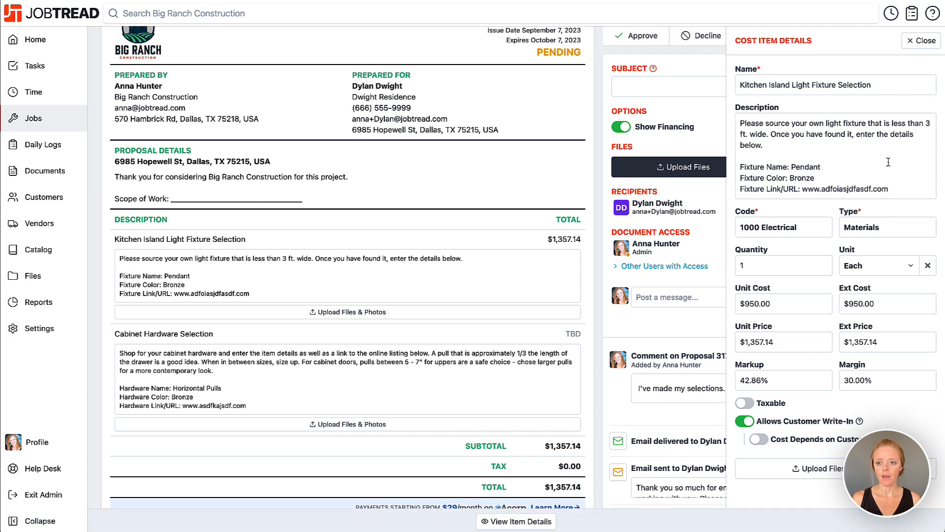
pyautogui.click(921, 41)
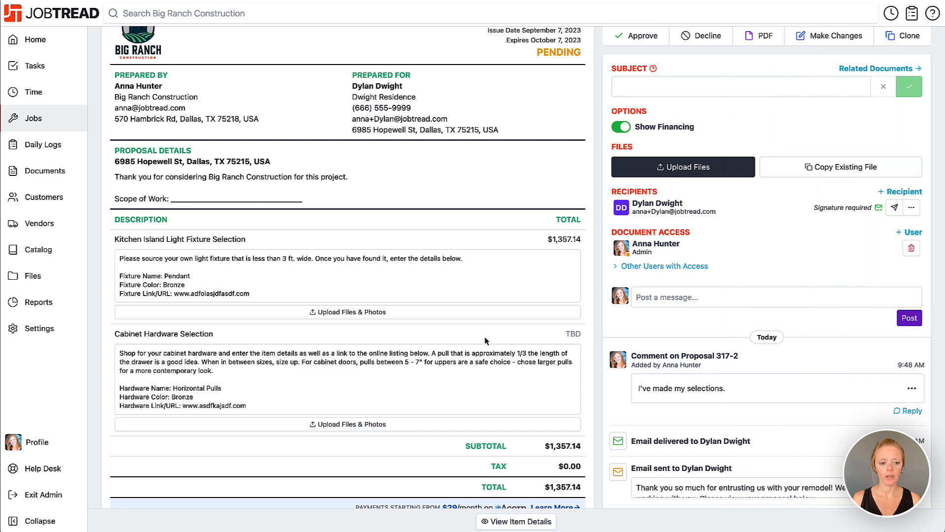
# Step: Set the Cabinet Hardware Selection's unit cost to 325 in the proposal and save it
pyautogui.scroll(-1, 485, 341)
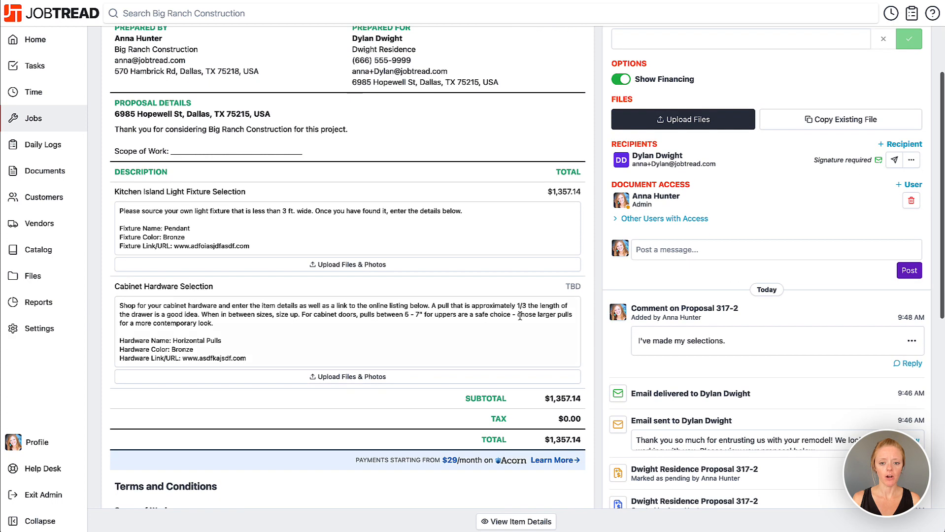
pyautogui.click(574, 290)
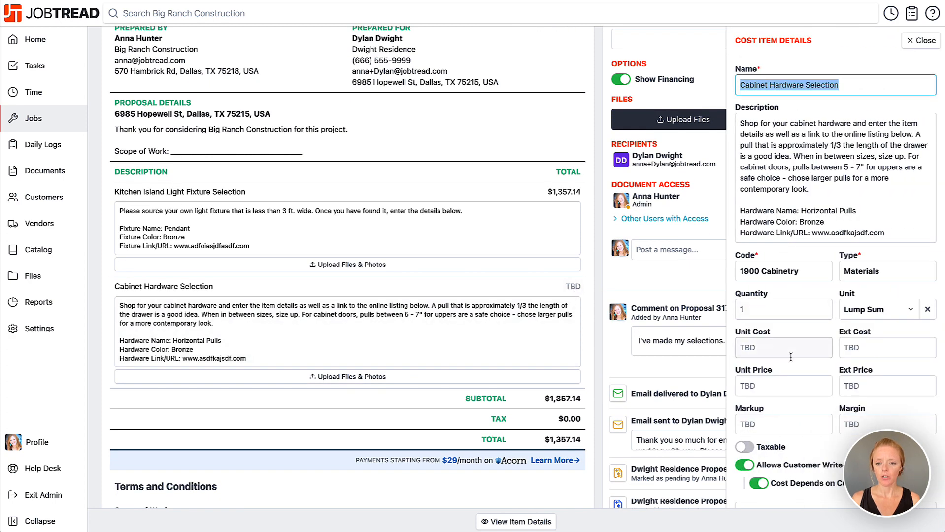
pyautogui.click(749, 350)
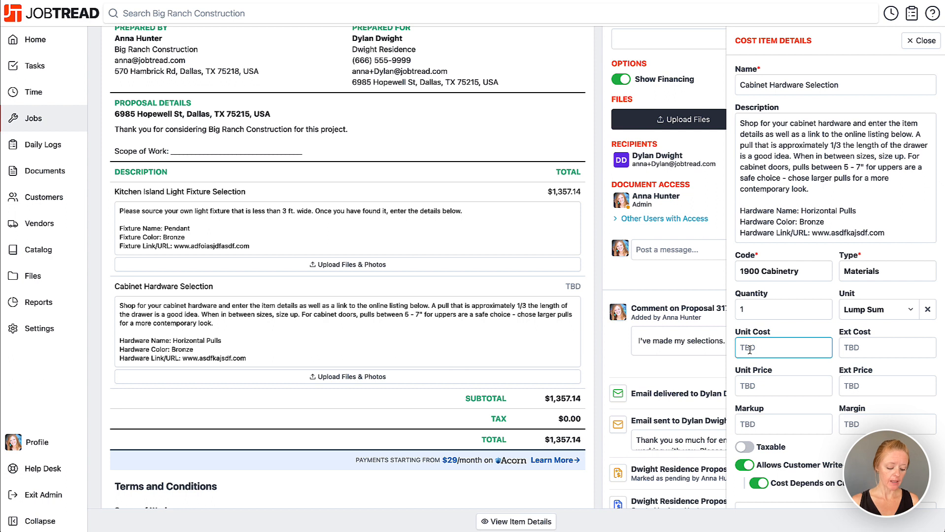
pyautogui.write('325')
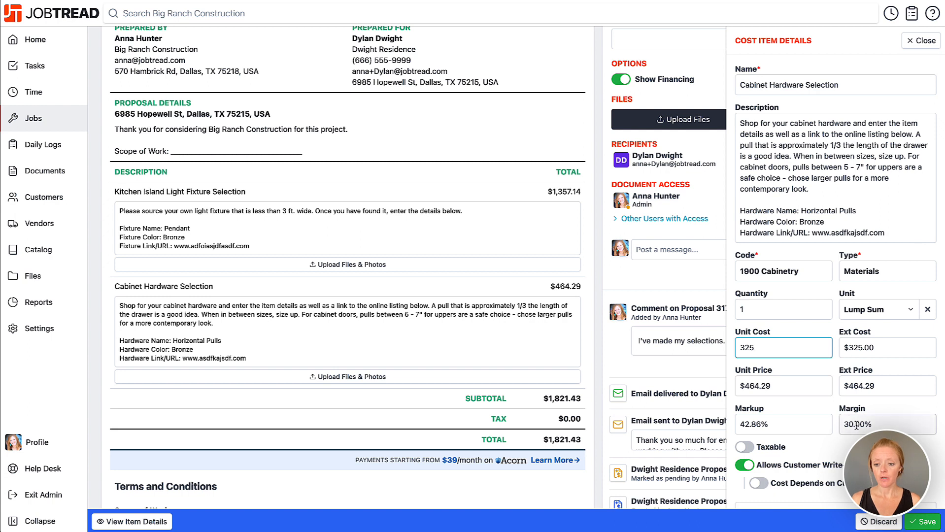
pyautogui.click(771, 386)
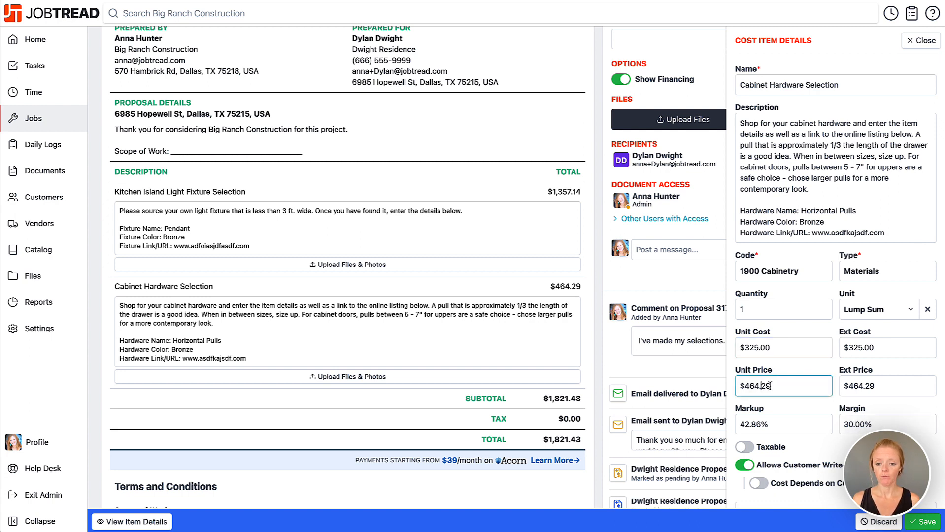
pyautogui.click(923, 522)
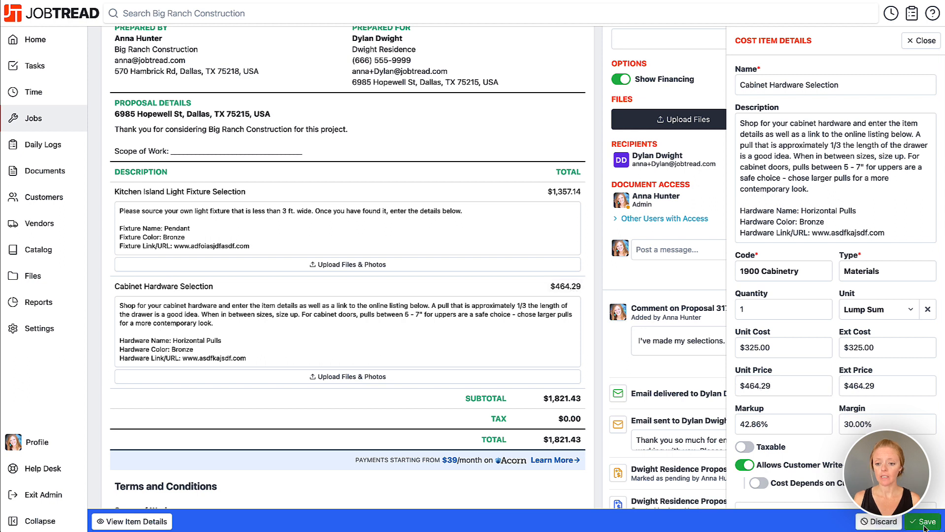
pyautogui.click(926, 41)
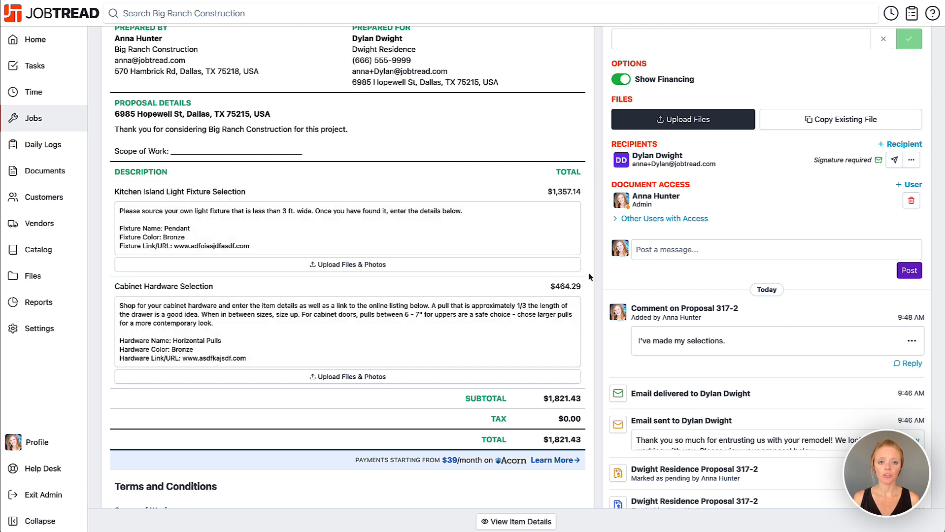
# Step: Resend the priced proposal to the customer with the email message "Please review and approve the final pricing for your selection items!"
pyautogui.scroll(3, 582, 272)
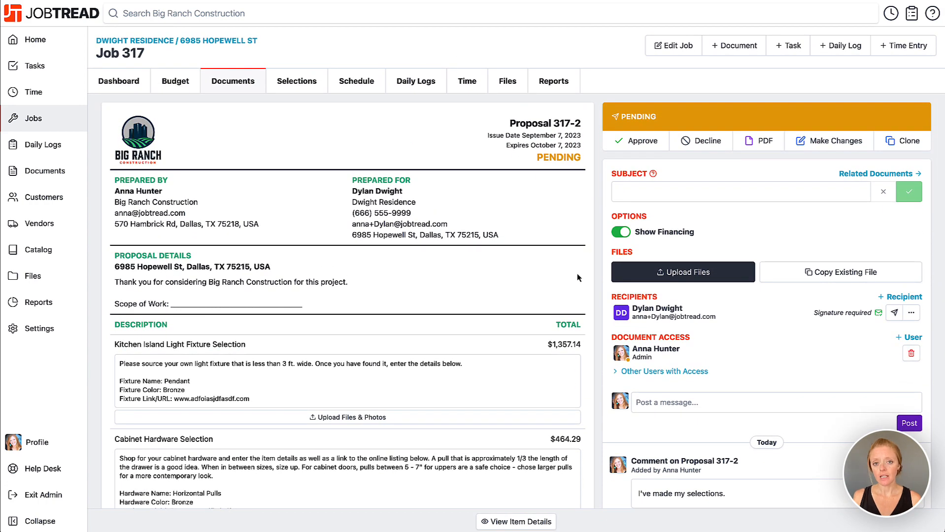
pyautogui.click(895, 314)
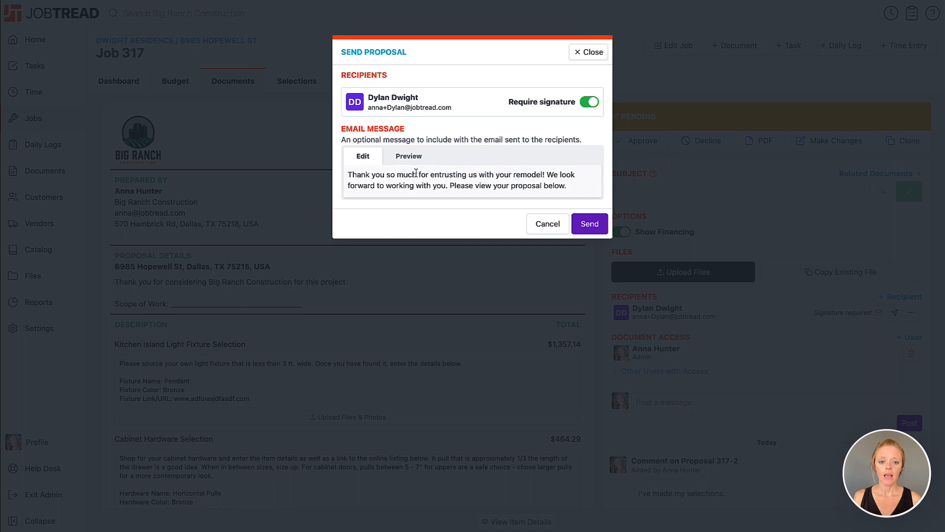
pyautogui.doubleClick(432, 182)
pyautogui.tripleClick(432, 182)
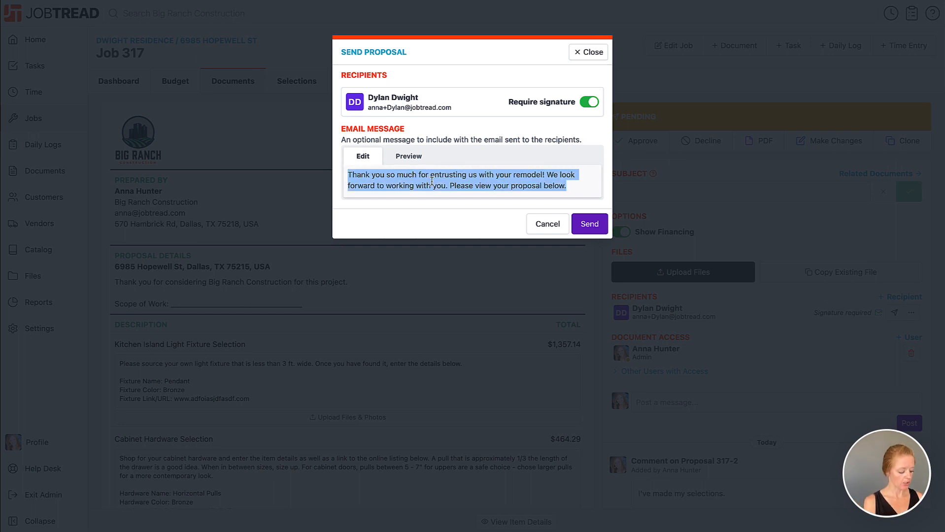
pyautogui.write('Please rev')
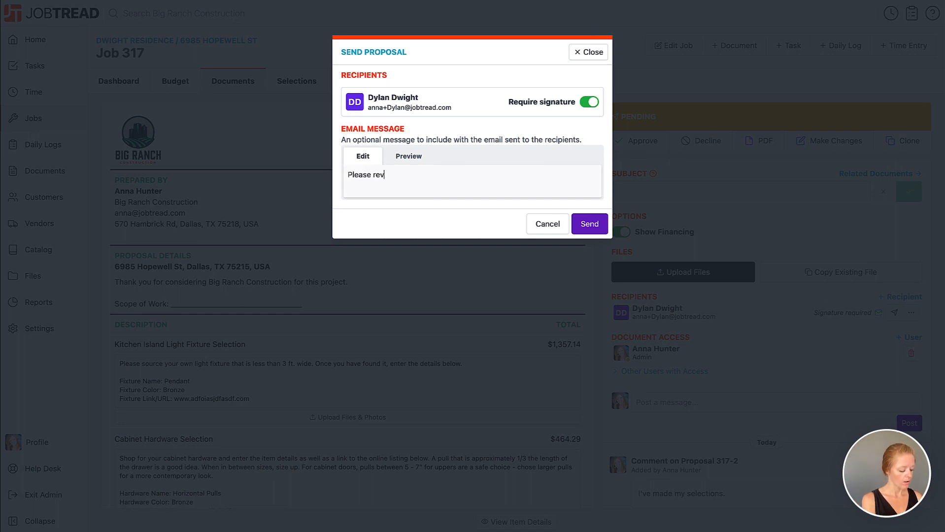
pyautogui.write('i')
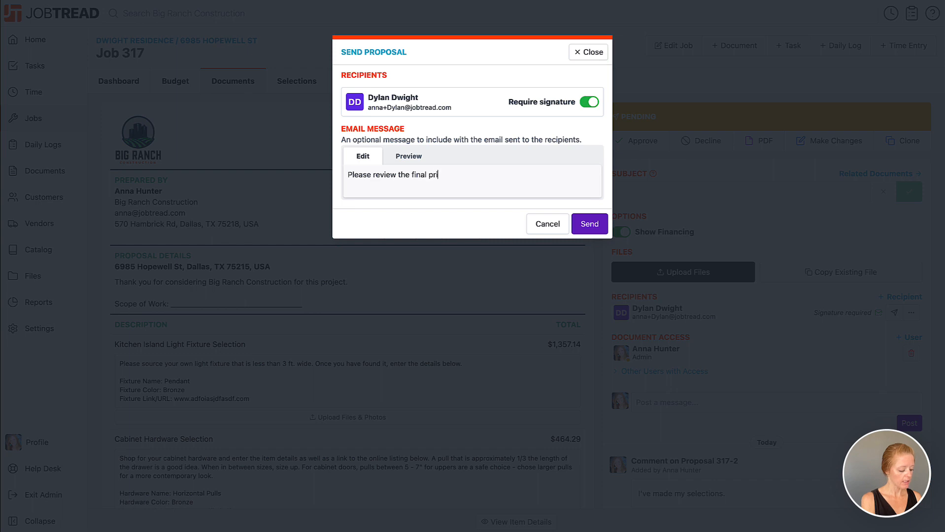
pyautogui.write('ew and approve the final pricing for your sel')
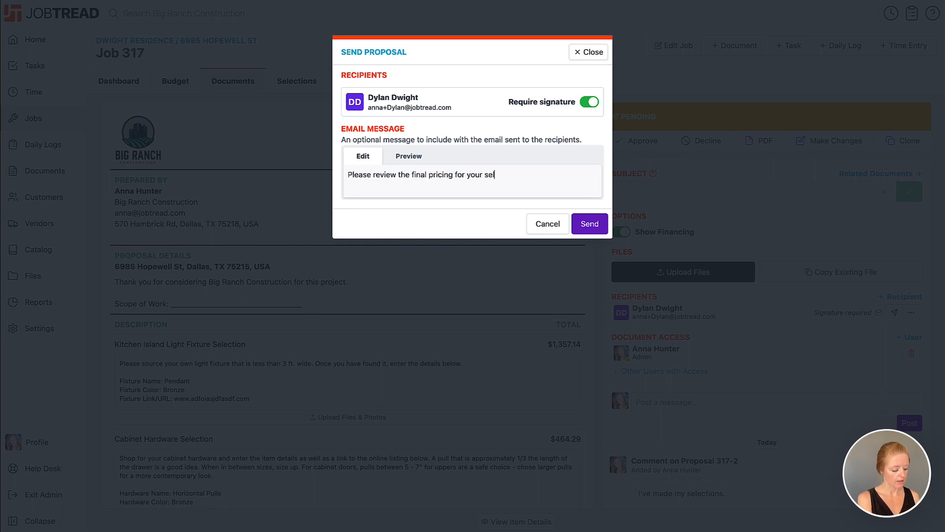
pyautogui.write('ection items')
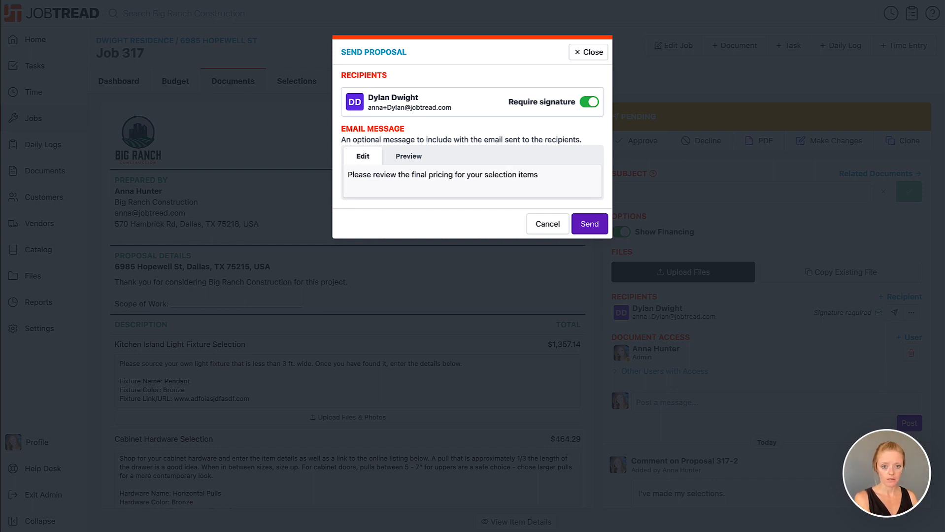
pyautogui.write('!')
pyautogui.click(398, 175)
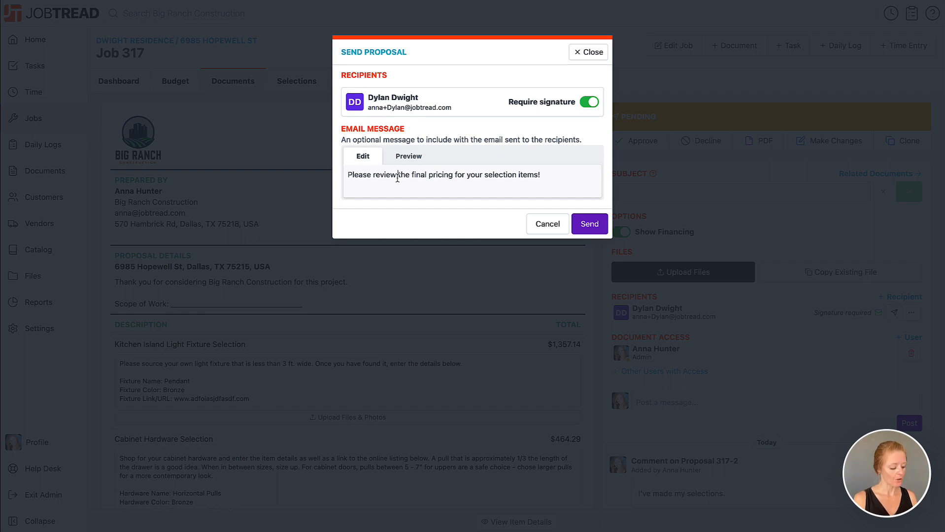
pyautogui.write('and approve')
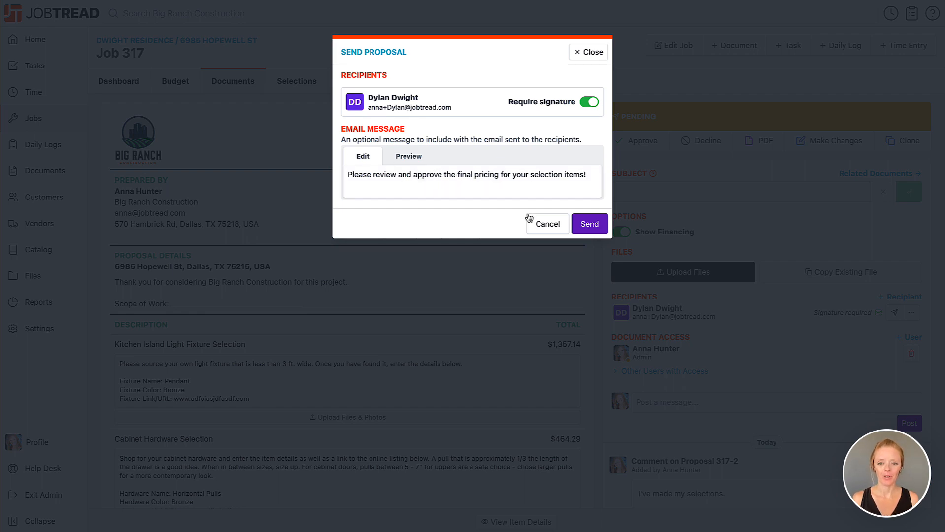
pyautogui.click(580, 230)
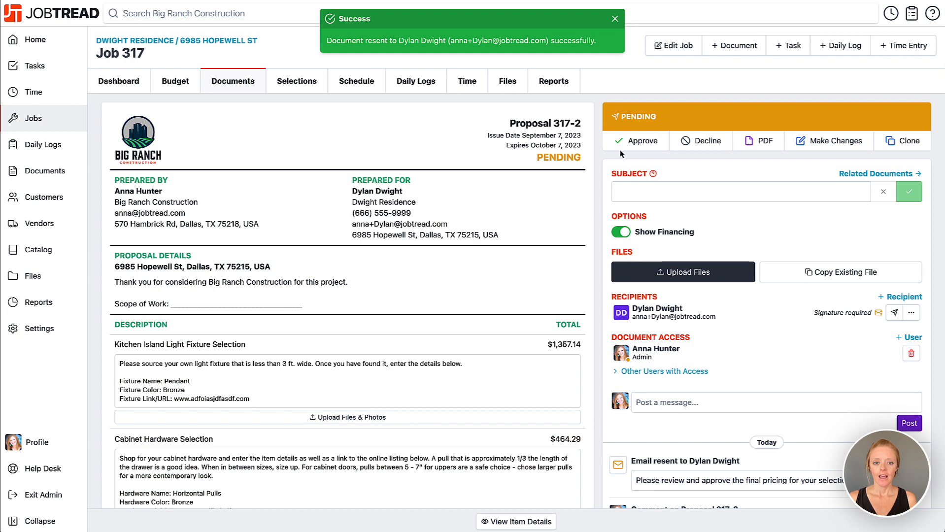
pyautogui.click(621, 20)
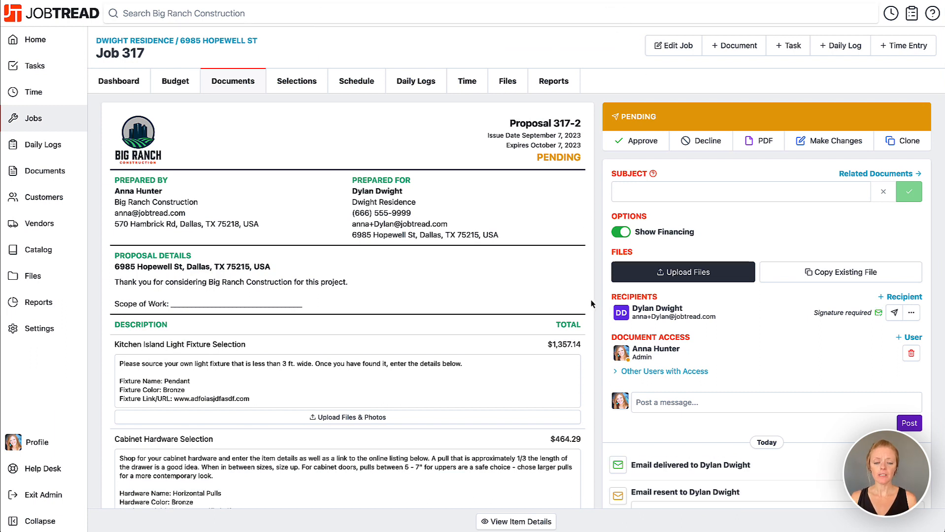
# Step: Draw the customer's signature in the proposal's acceptance section and approve the proposal
pyautogui.scroll(-15, 591, 299)
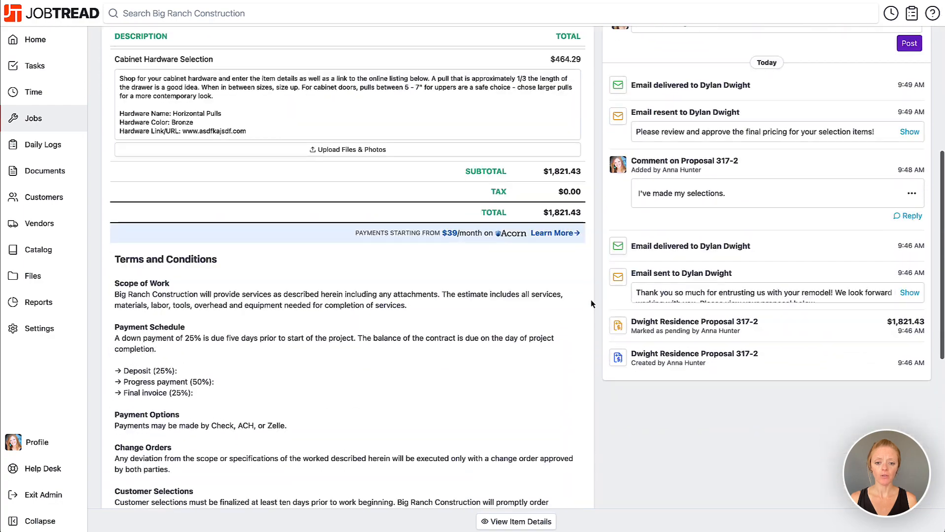
pyautogui.scroll(-3, 592, 303)
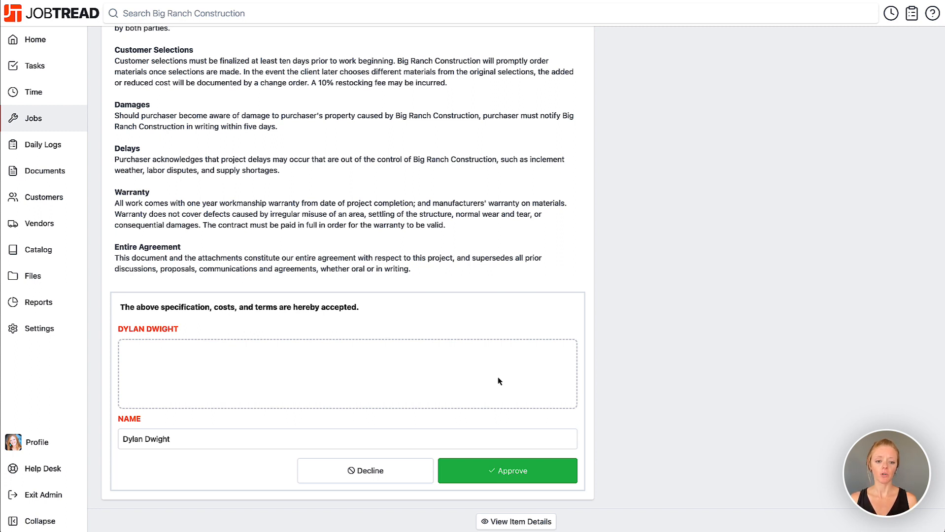
pyautogui.moveTo(262, 361)
pyautogui.mouseDown()
pyautogui.moveTo(298, 376)
pyautogui.moveTo(410, 368)
pyautogui.mouseUp()
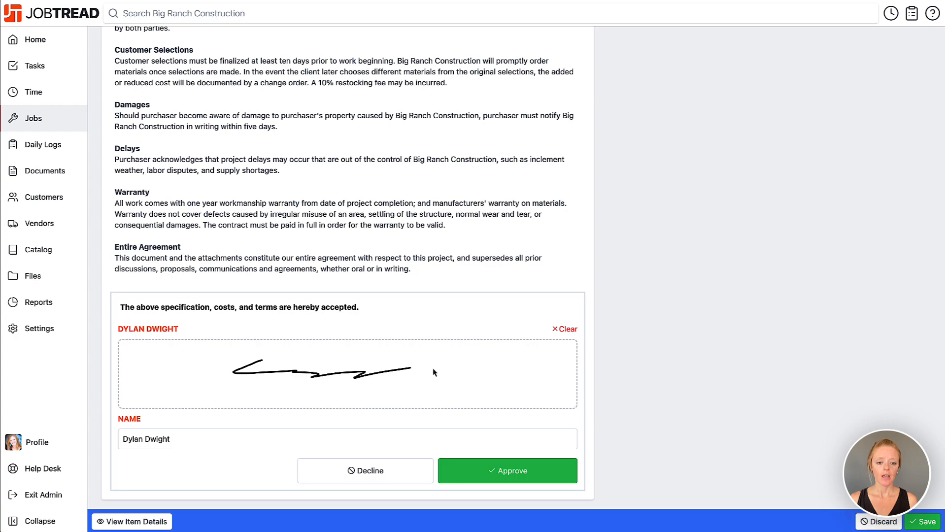
pyautogui.click(548, 468)
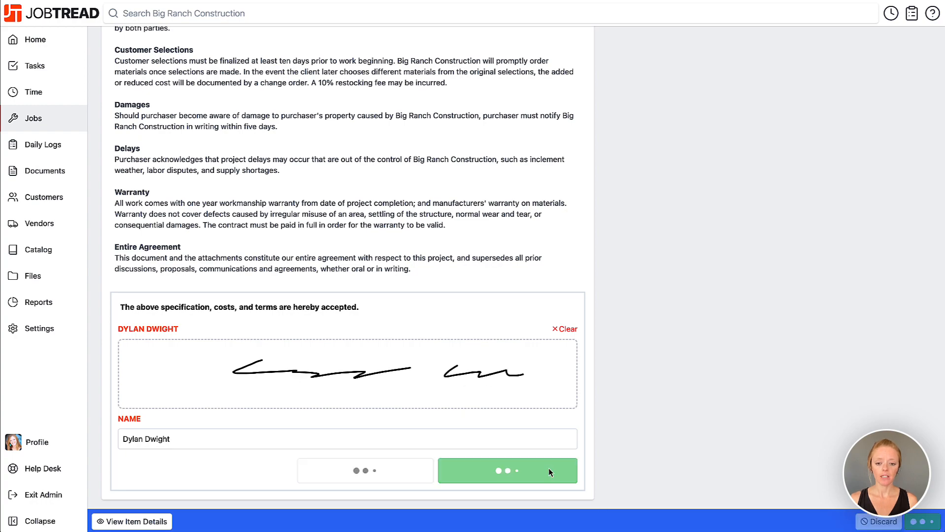
# Step: Open the job budget and check the costing figures for the light fixture and cabinet hardware selections
pyautogui.scroll(14, 604, 305)
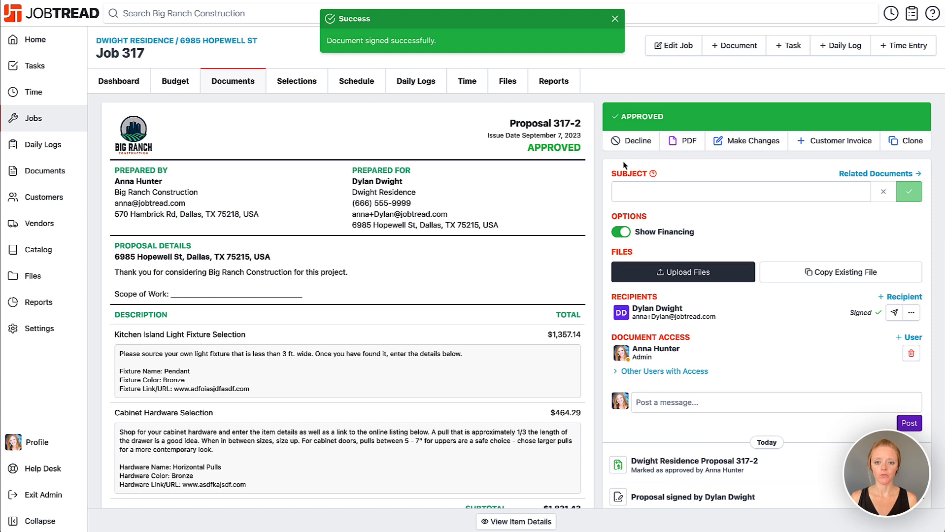
pyautogui.click(187, 86)
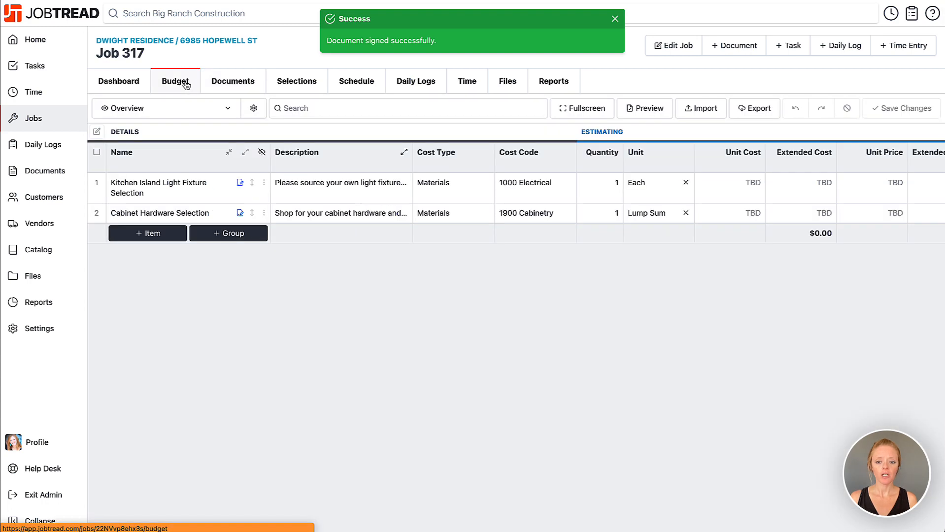
pyautogui.hscroll(15, 513, 172)
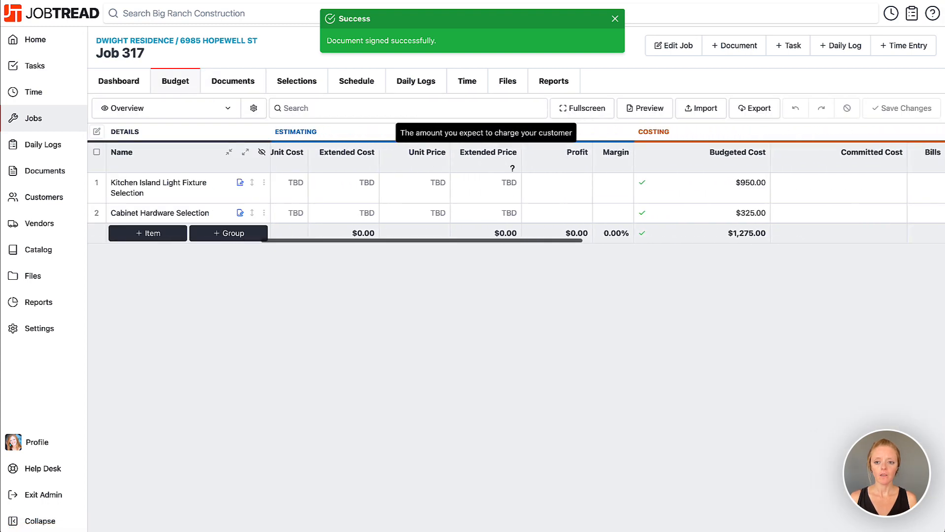